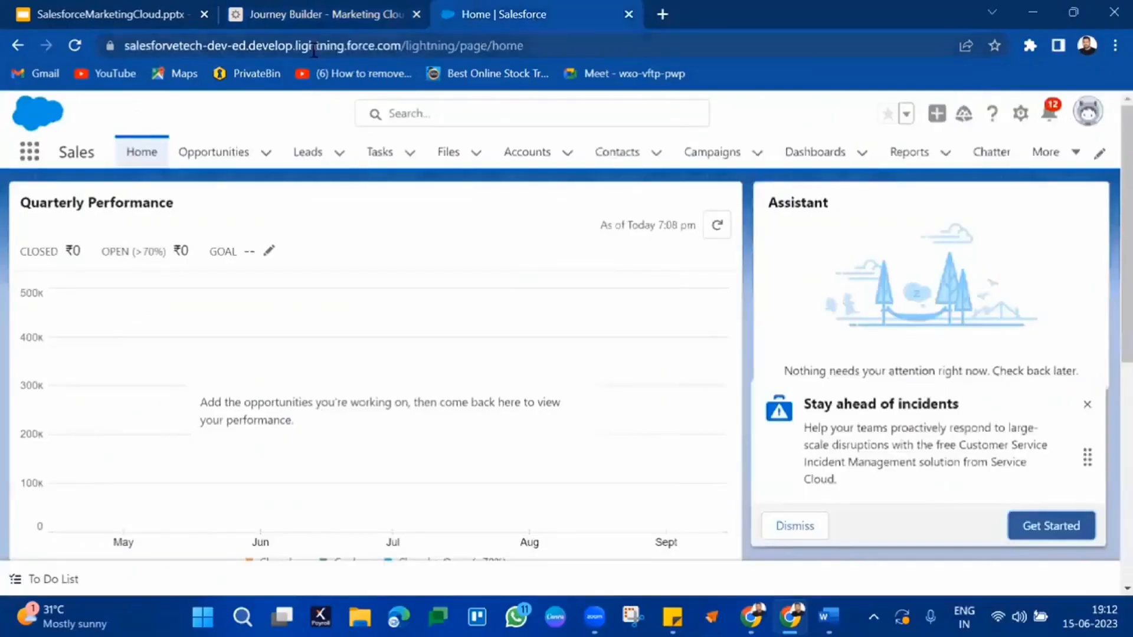
# Step: Check the Sales home page address and App Launcher, then switch to the Journey Builder canvas
pyautogui.doubleClick(314, 47)
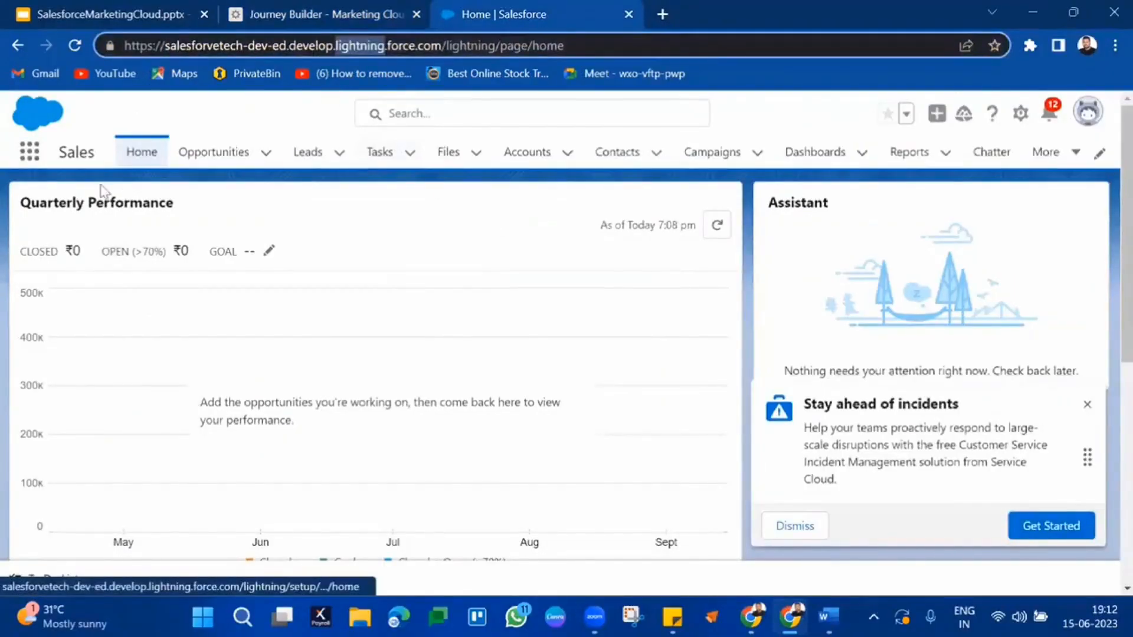
pyautogui.click(33, 156)
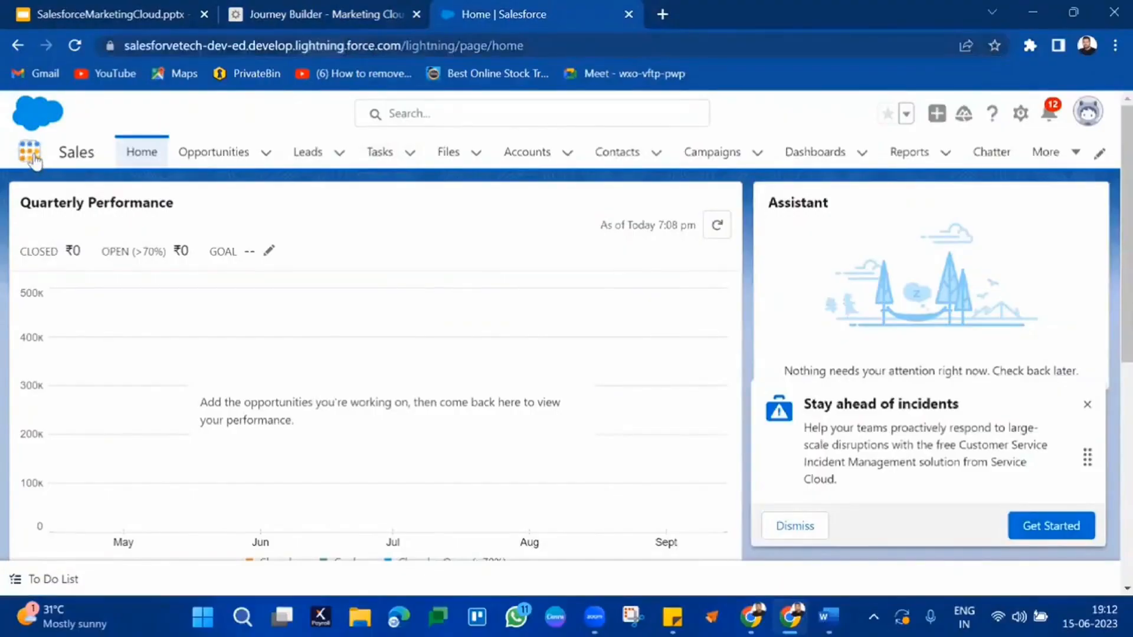
pyautogui.click(71, 154)
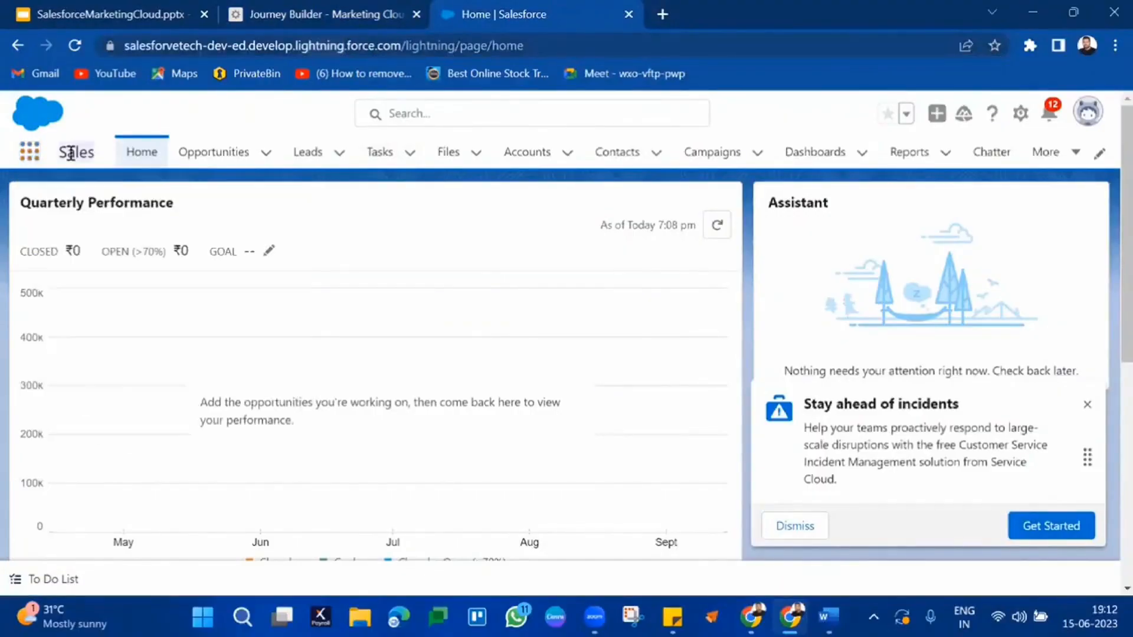
pyautogui.click(30, 152)
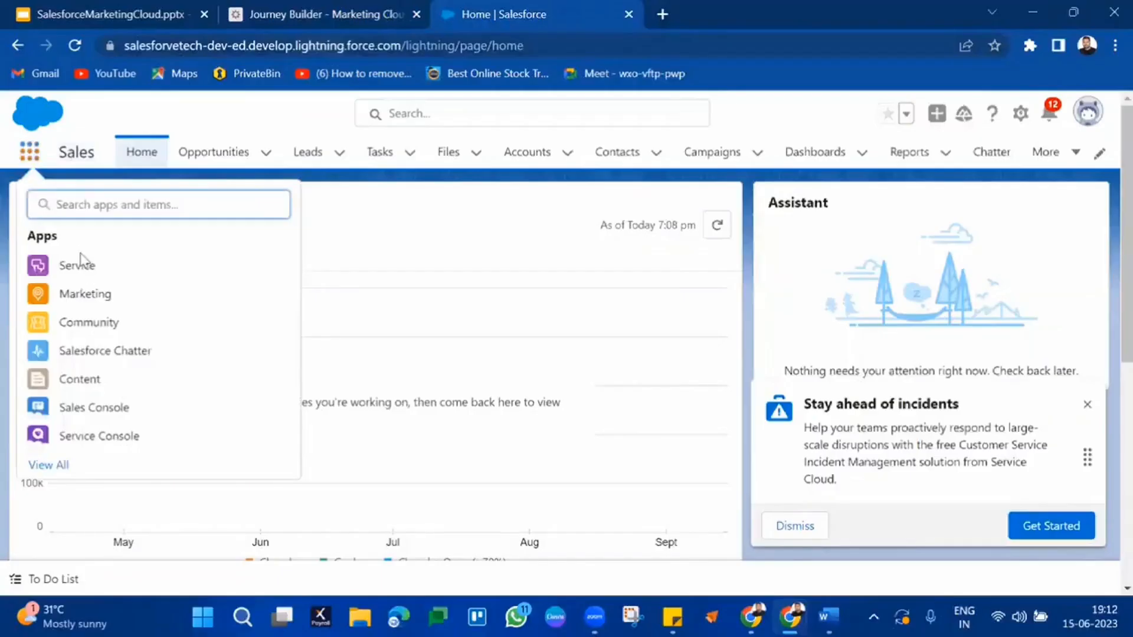
pyautogui.click(458, 241)
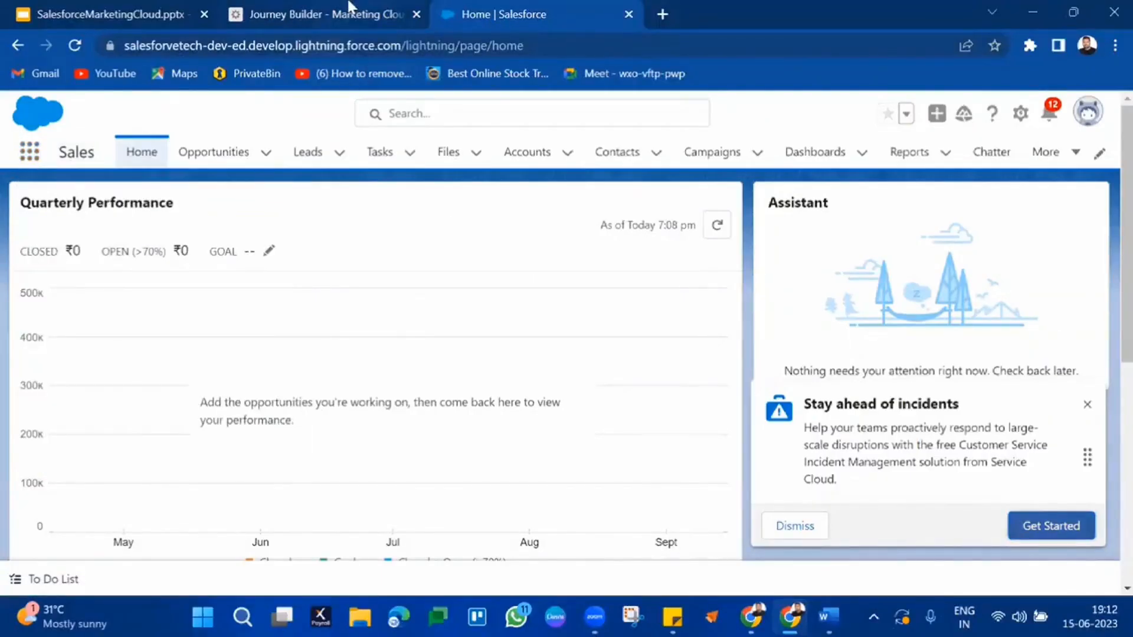
pyautogui.click(351, 9)
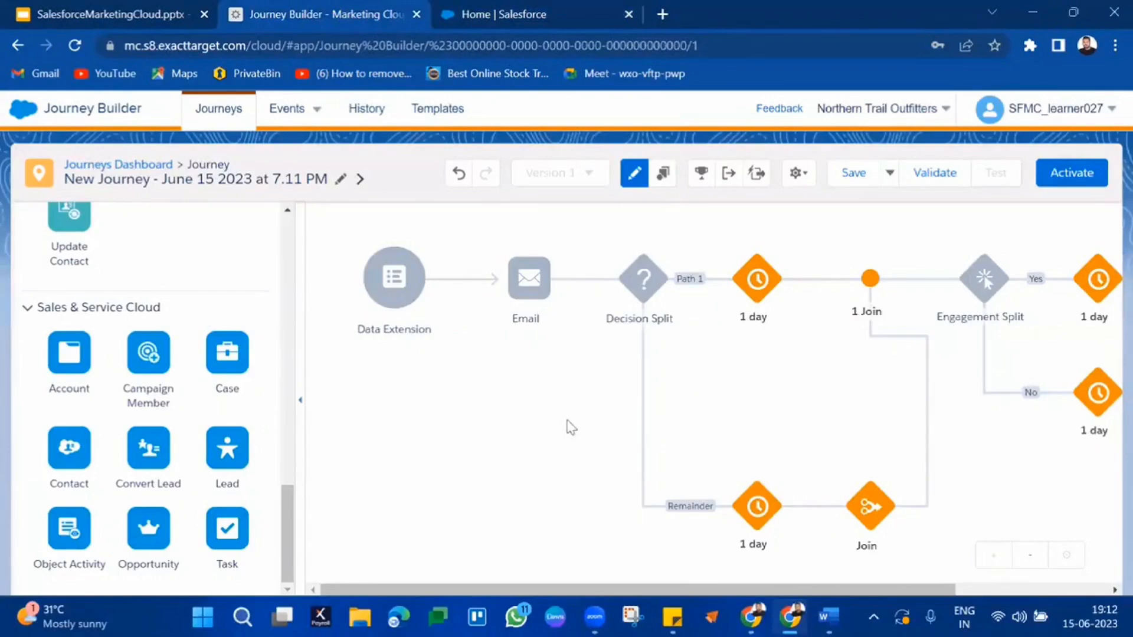
# Step: Switch to the Home | Salesforce tab showing the Sales home page
pyautogui.click(490, 16)
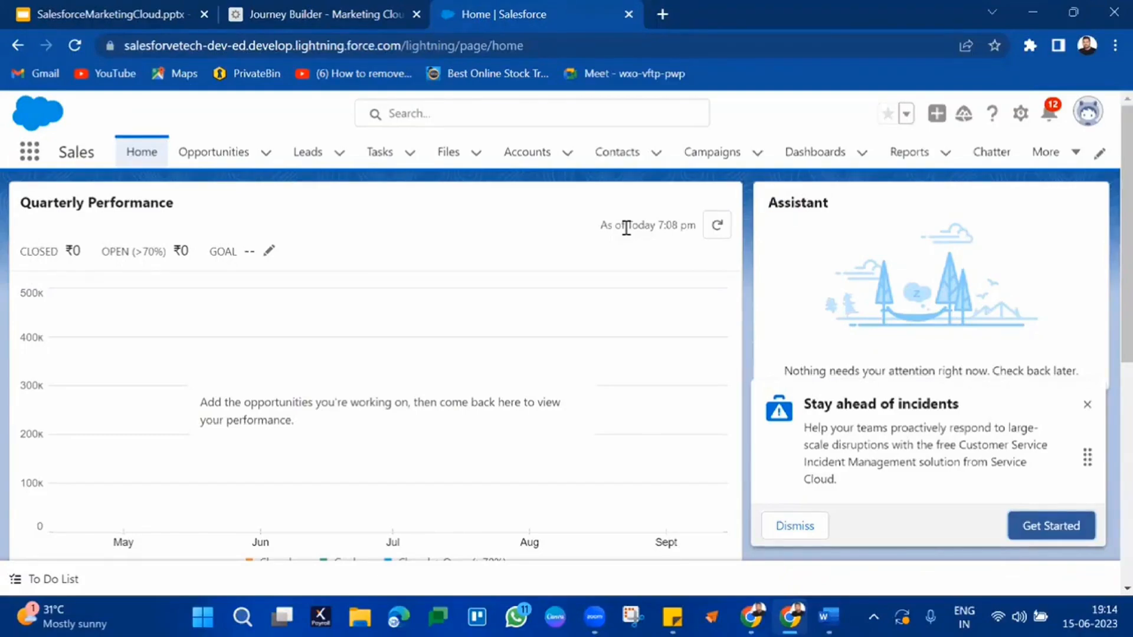
# Step: Duplicate the Journey Builder tab and open Marketing Cloud Setup from the user menu
pyautogui.click(384, 10)
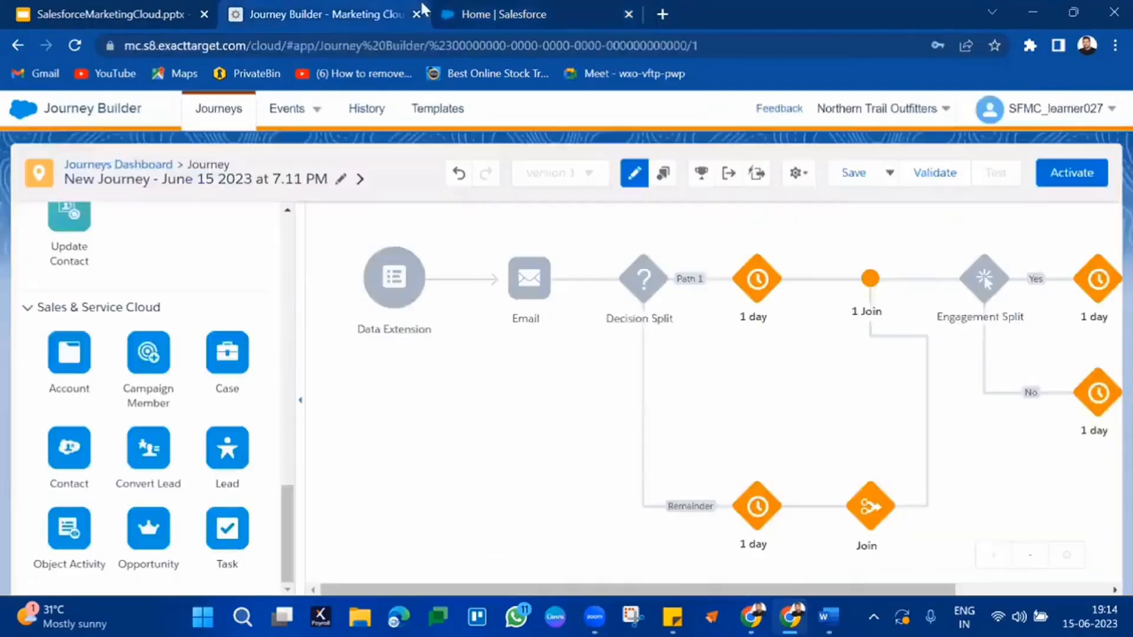
pyautogui.rightClick(273, 7)
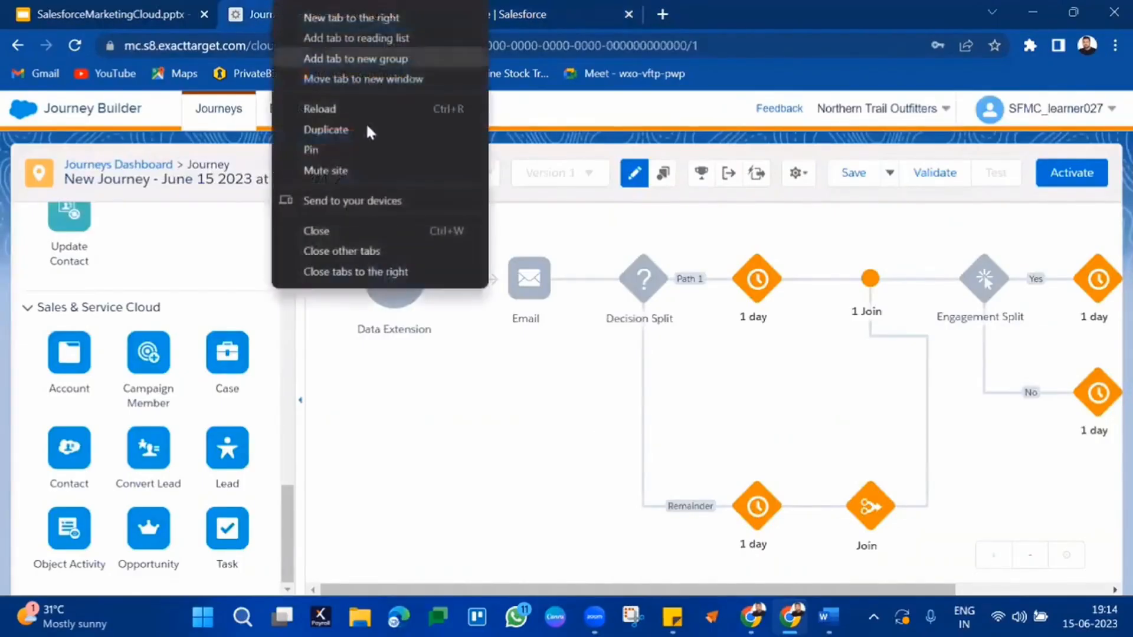
pyautogui.click(366, 126)
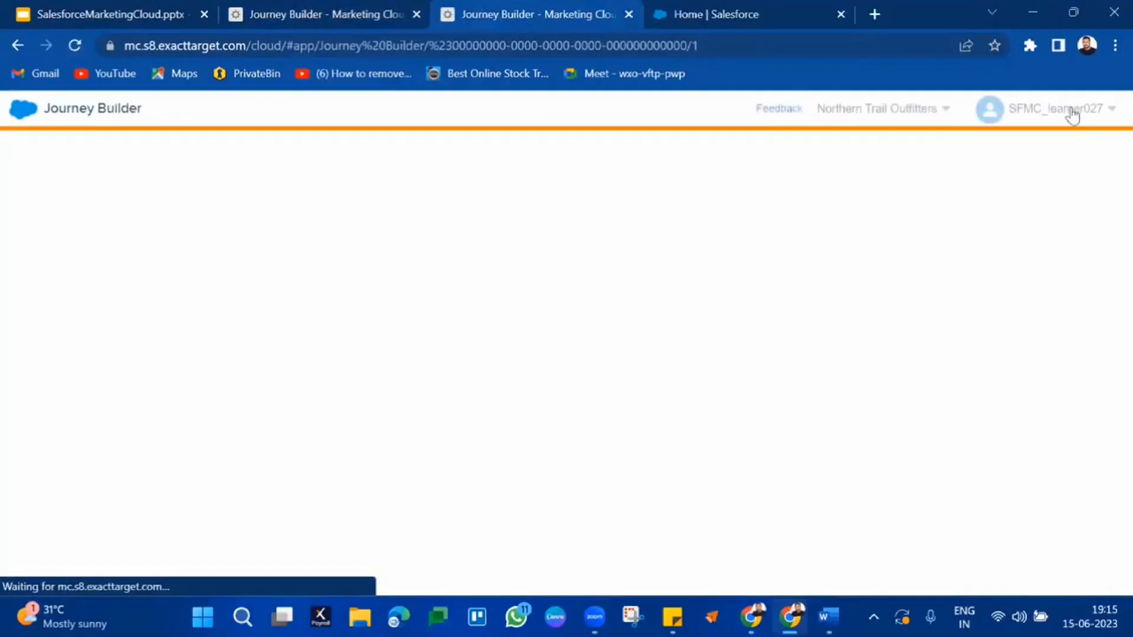
pyautogui.click(1071, 110)
pyautogui.click(979, 154)
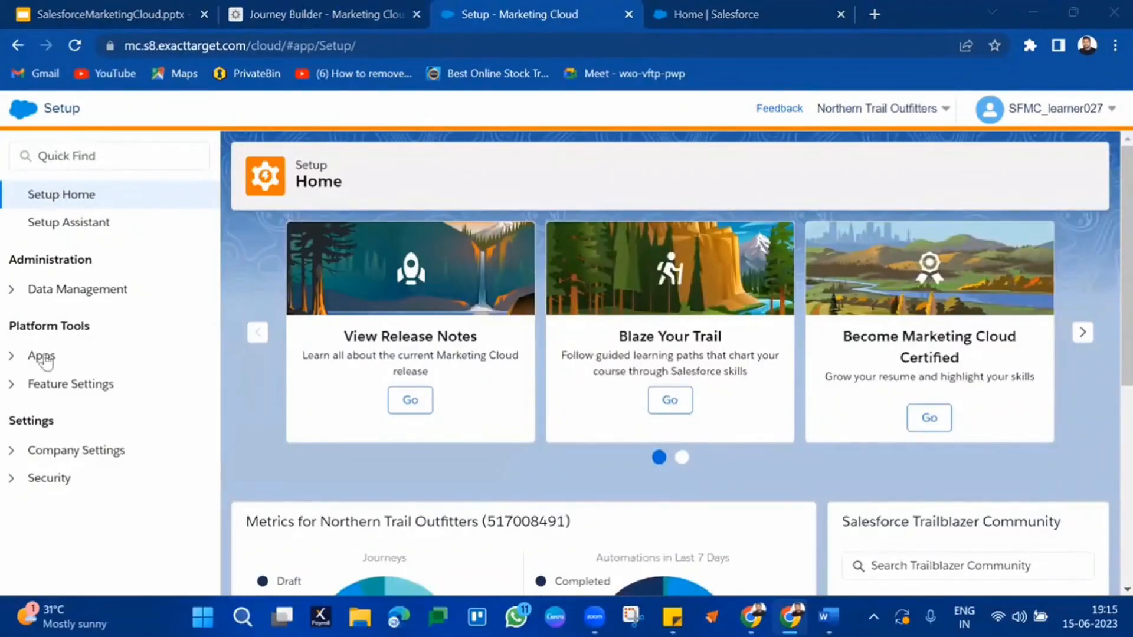
# Step: Open Platform Tools > Apps > Salesforce Integration and review the Connected status
pyautogui.click(10, 384)
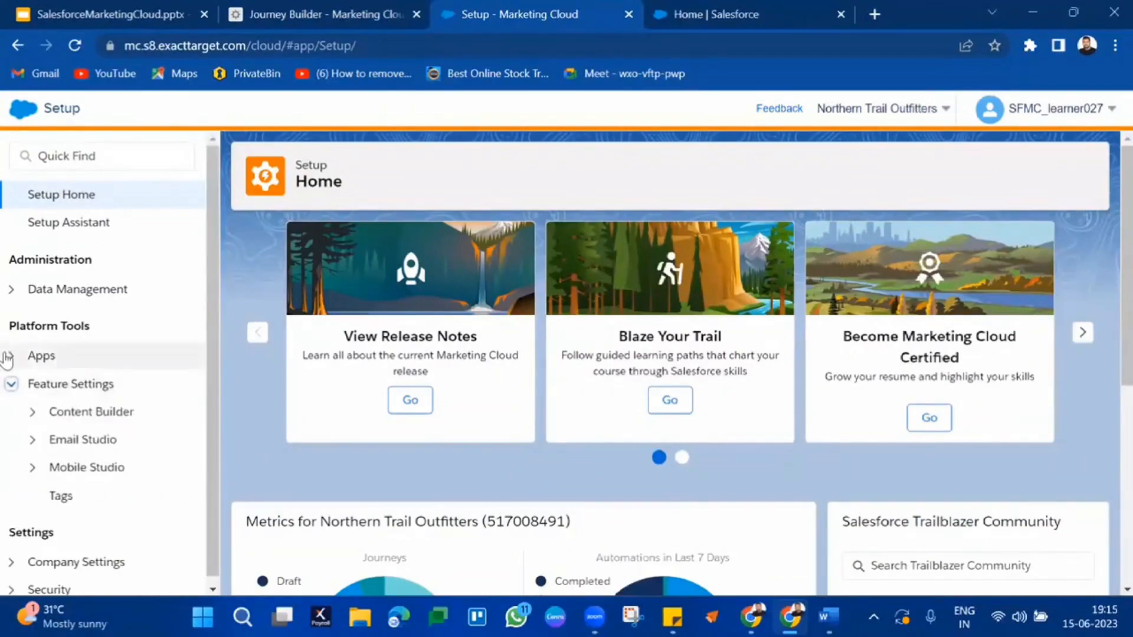
pyautogui.click(7, 358)
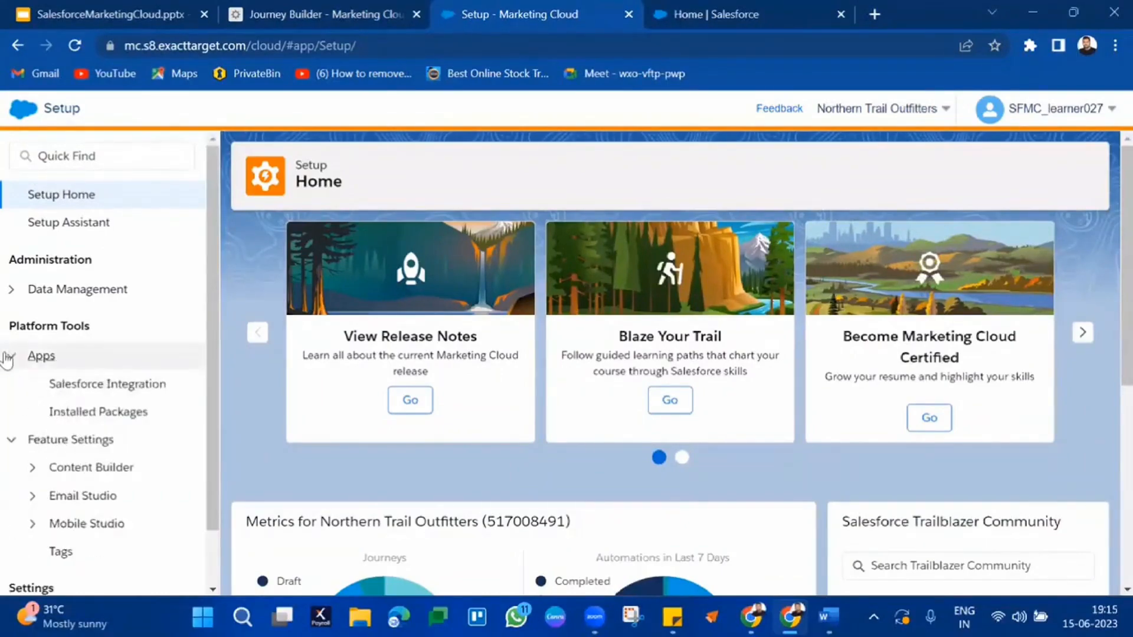
pyautogui.click(103, 386)
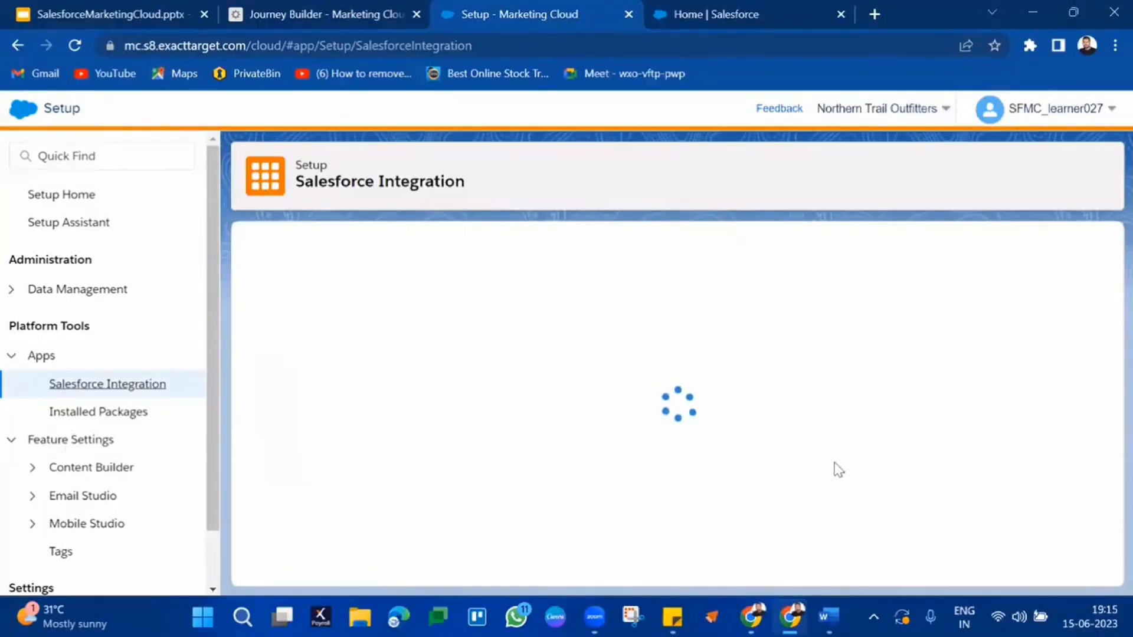
pyautogui.scroll(-1, 715, 434)
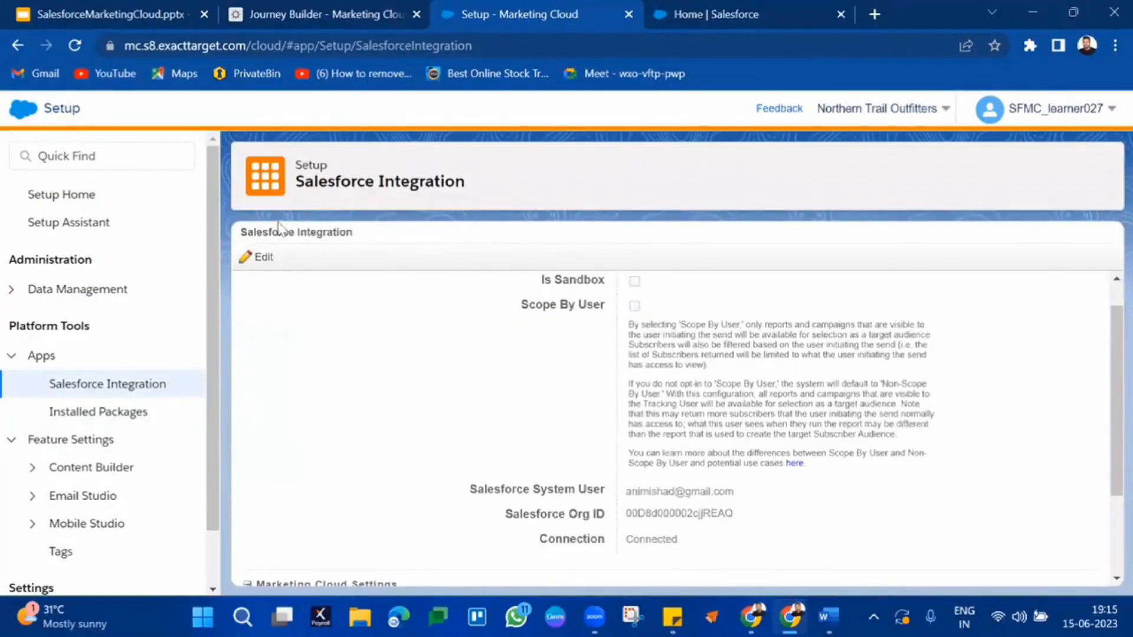
# Step: Edit the Salesforce Integration and disconnect the account, confirming both warnings
pyautogui.click(262, 256)
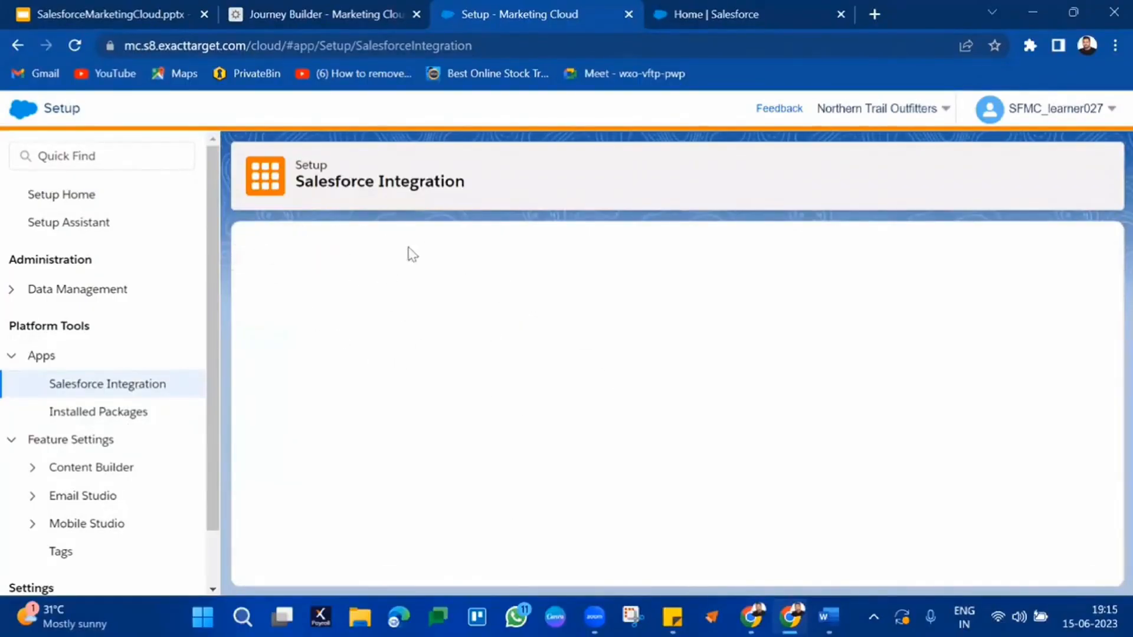
pyautogui.scroll(-1, 682, 426)
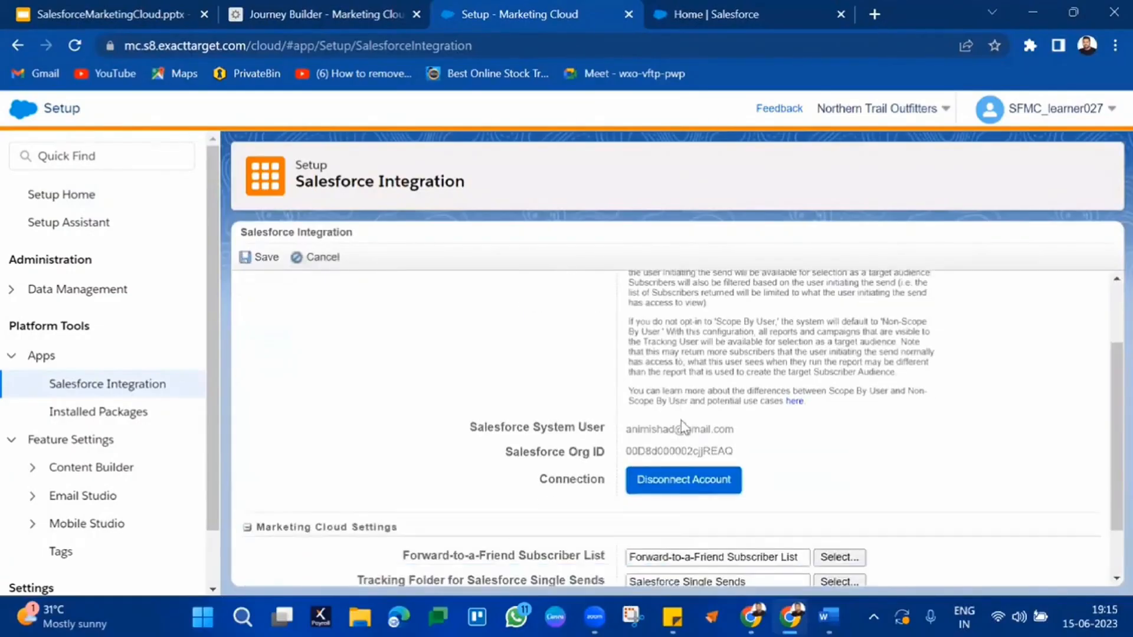
pyautogui.click(671, 485)
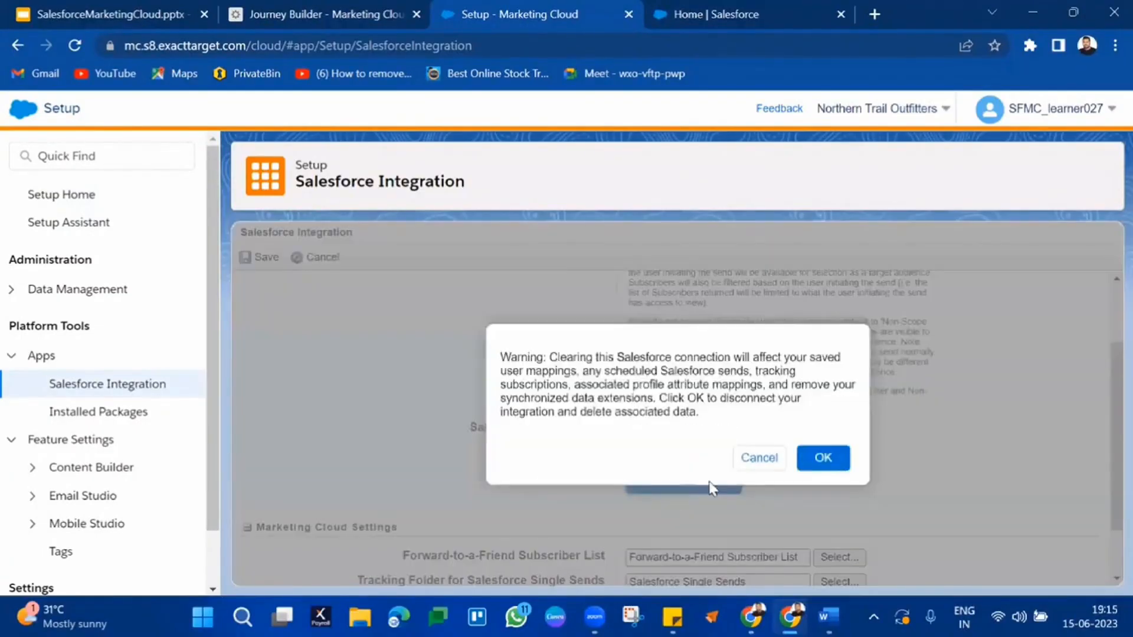
pyautogui.click(824, 460)
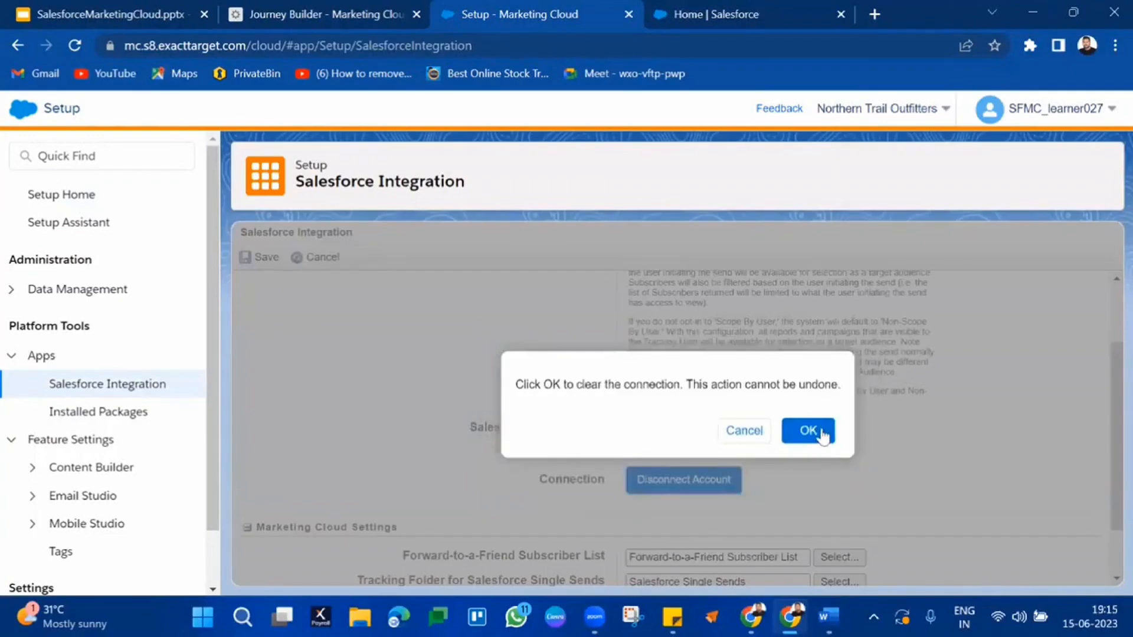
pyautogui.click(822, 435)
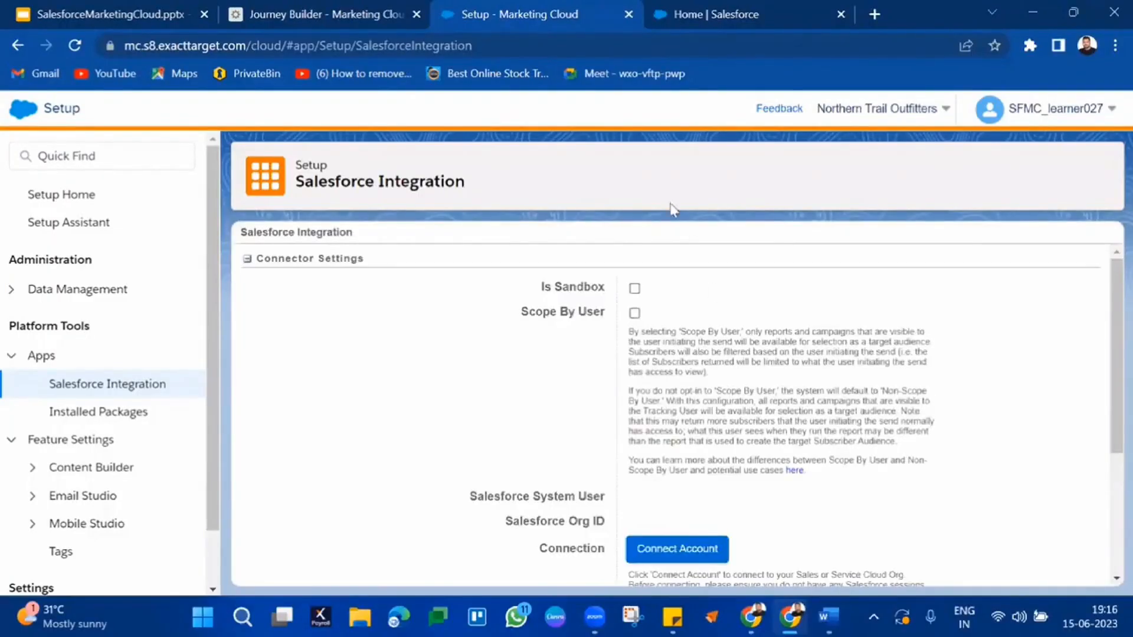
# Step: Connect a Salesforce account through the connector app and log in to the org
pyautogui.scroll(-2, 748, 447)
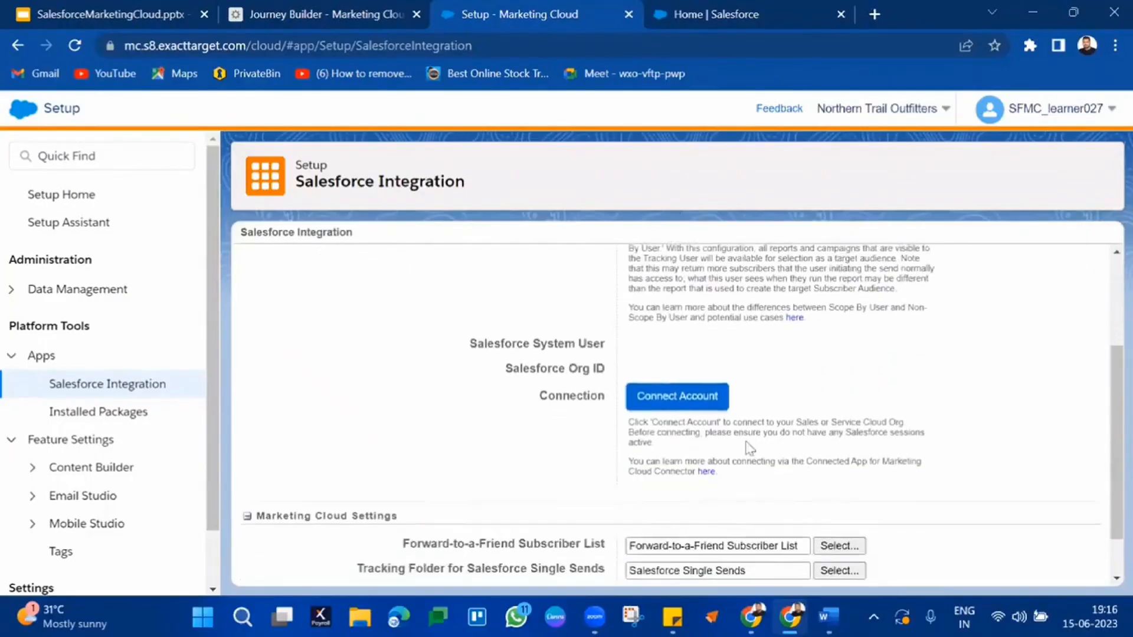
pyautogui.click(713, 400)
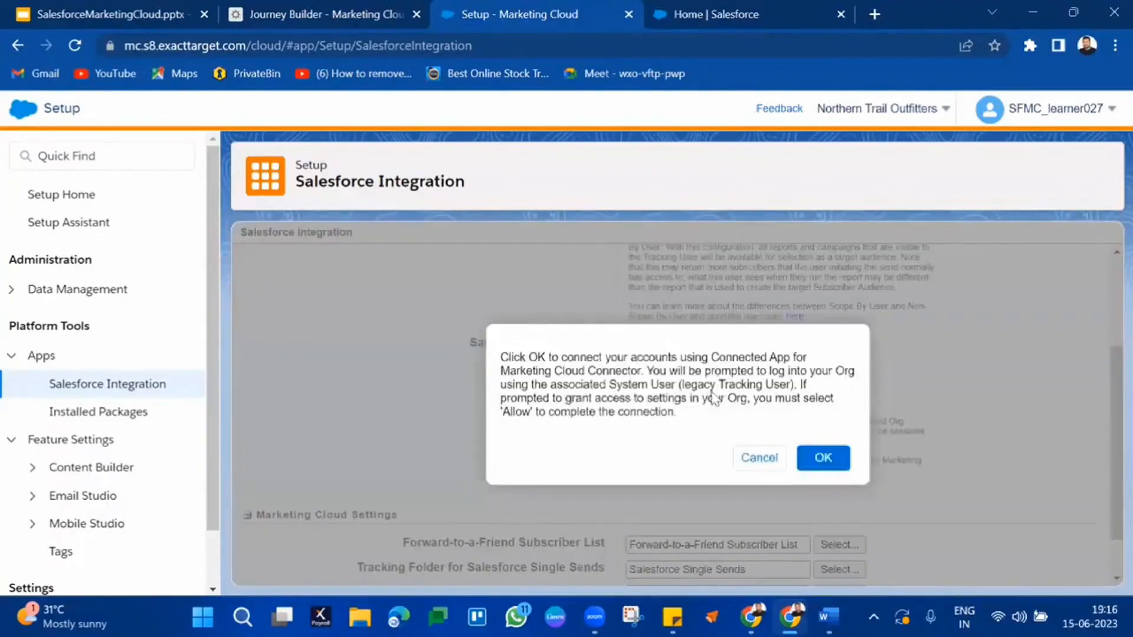
pyautogui.click(835, 463)
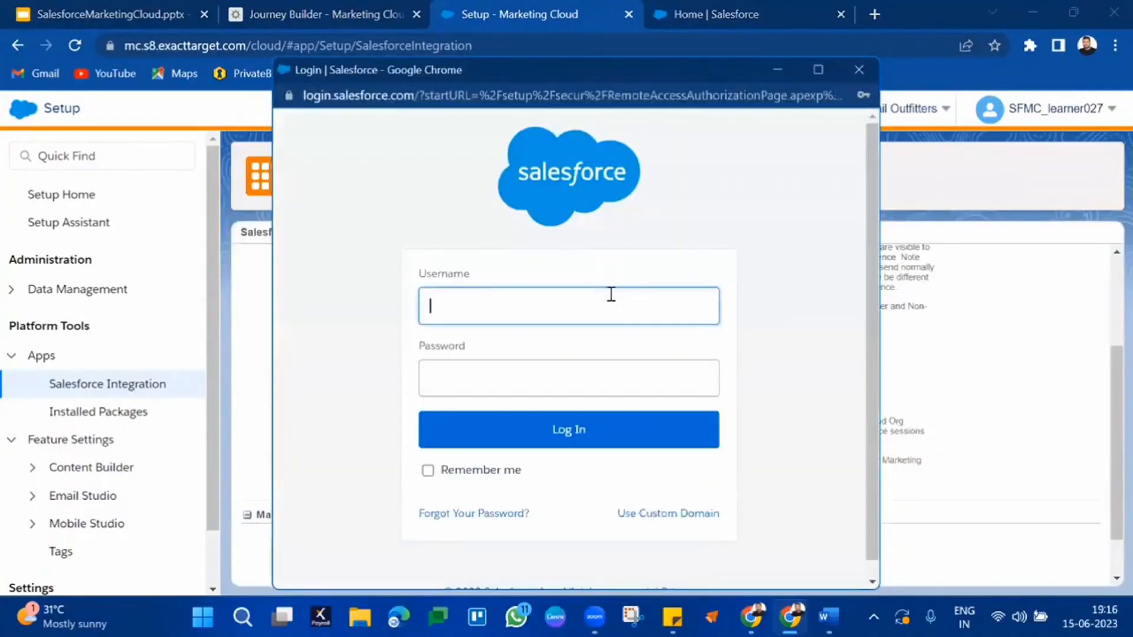
pyautogui.click(506, 433)
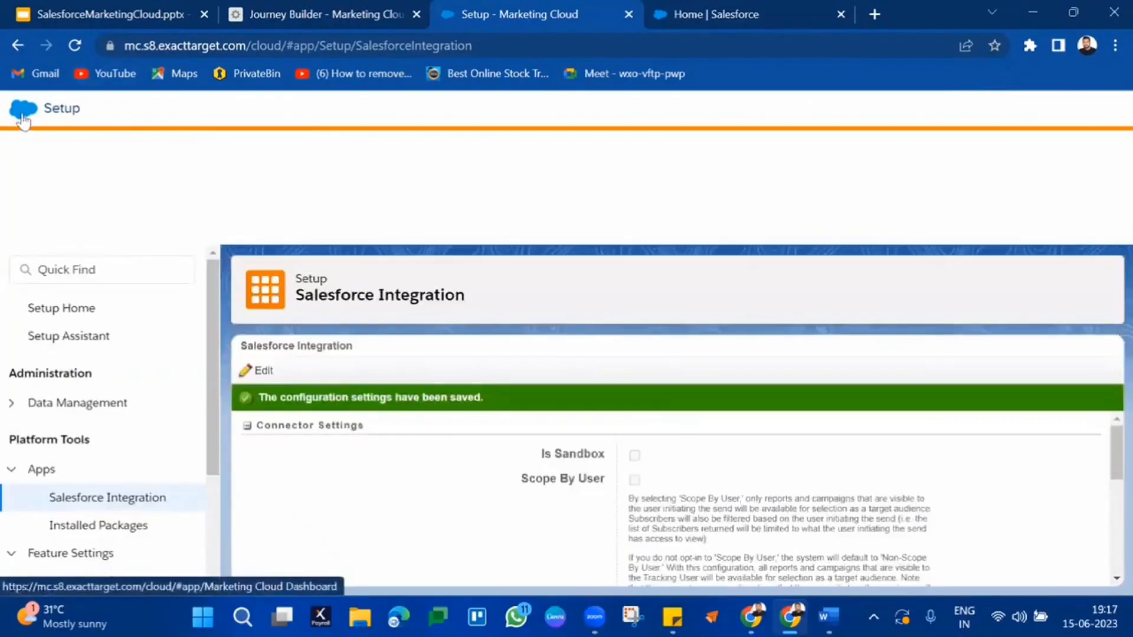
# Step: Open Contact Builder from the Audience Builder menu
pyautogui.moveTo(53, 108)
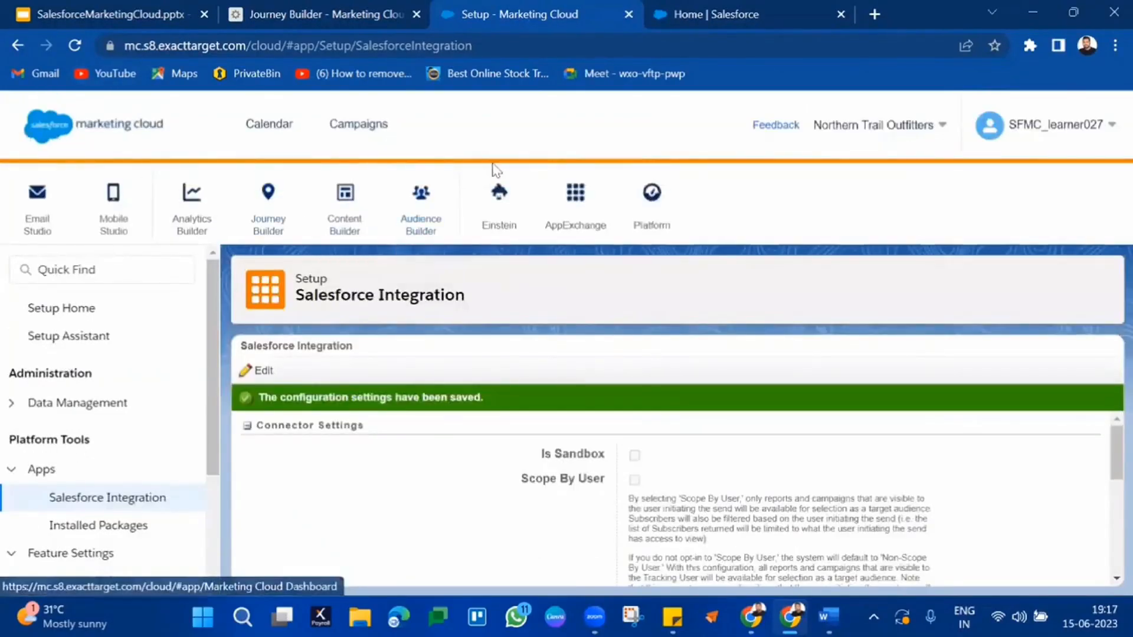
pyautogui.moveTo(421, 202)
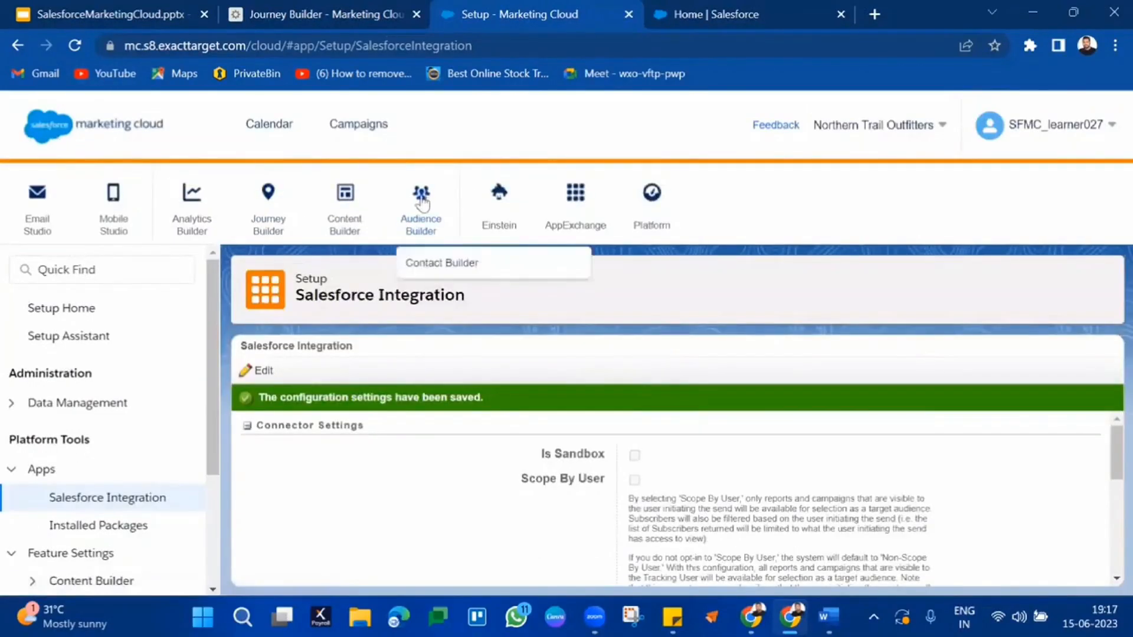
pyautogui.click(435, 263)
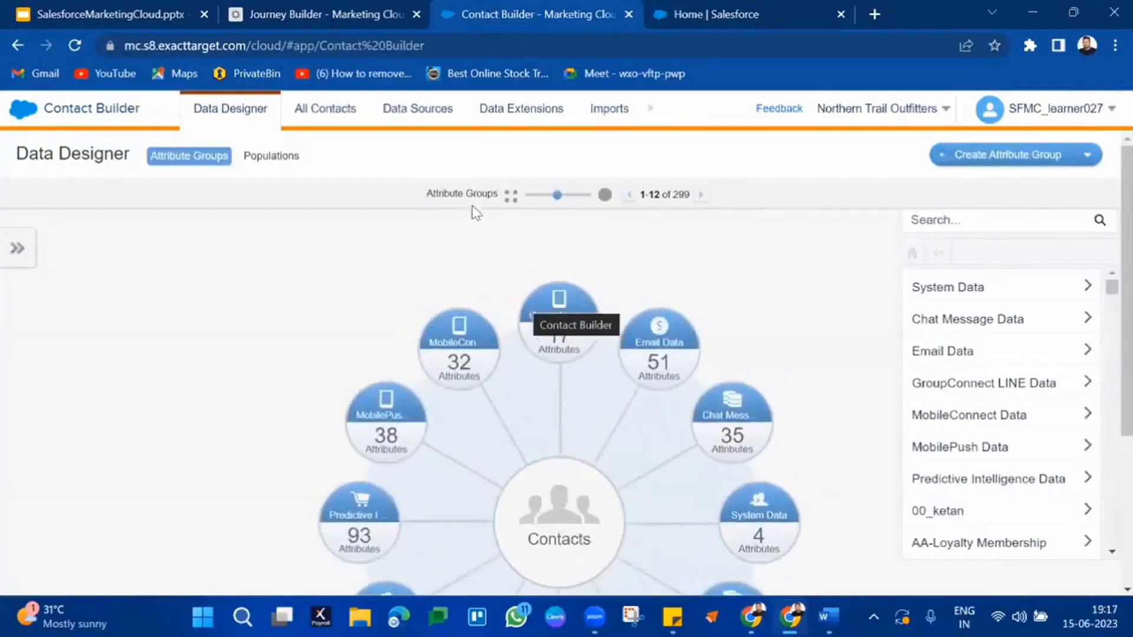
# Step: Open the second synchronized data source and start Set Up Object to list its entities
pyautogui.click(418, 112)
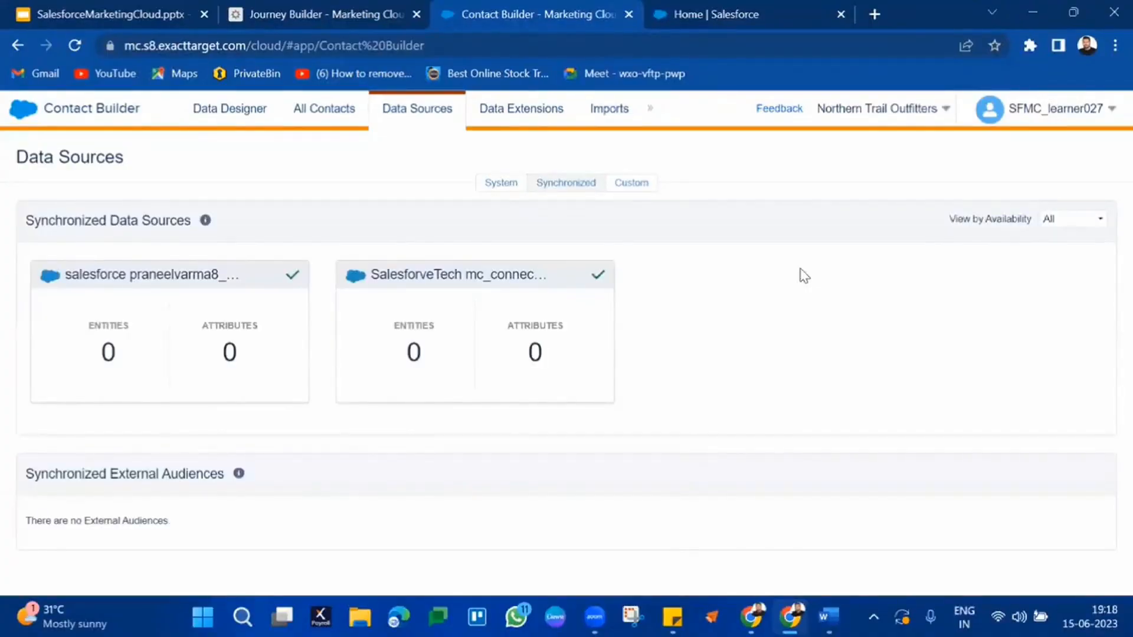
pyautogui.click(541, 318)
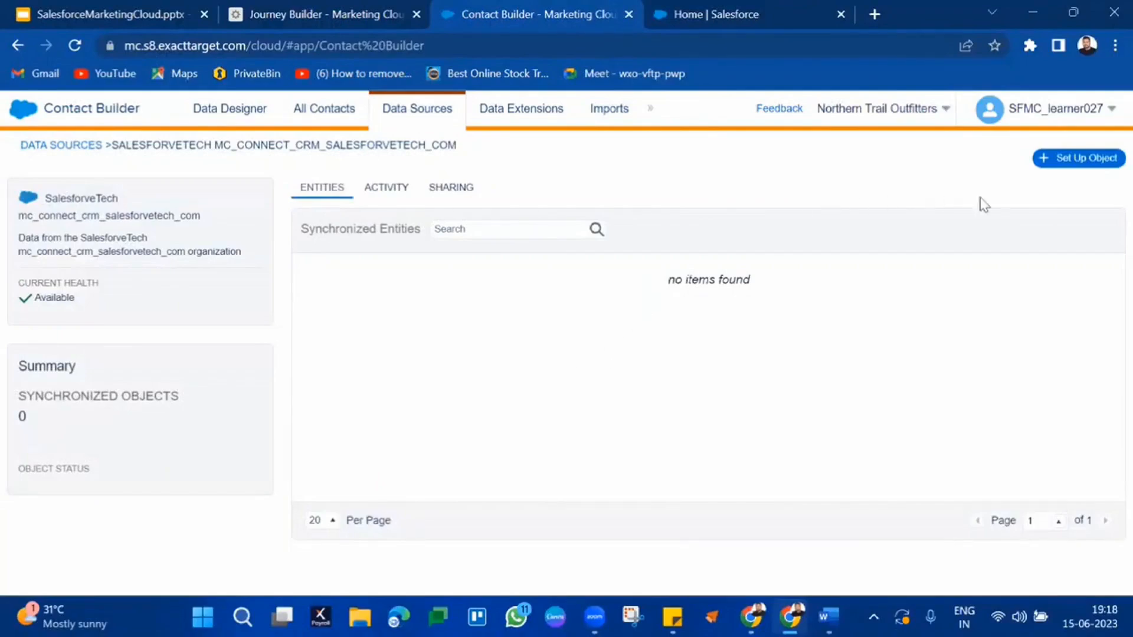
pyautogui.click(1076, 159)
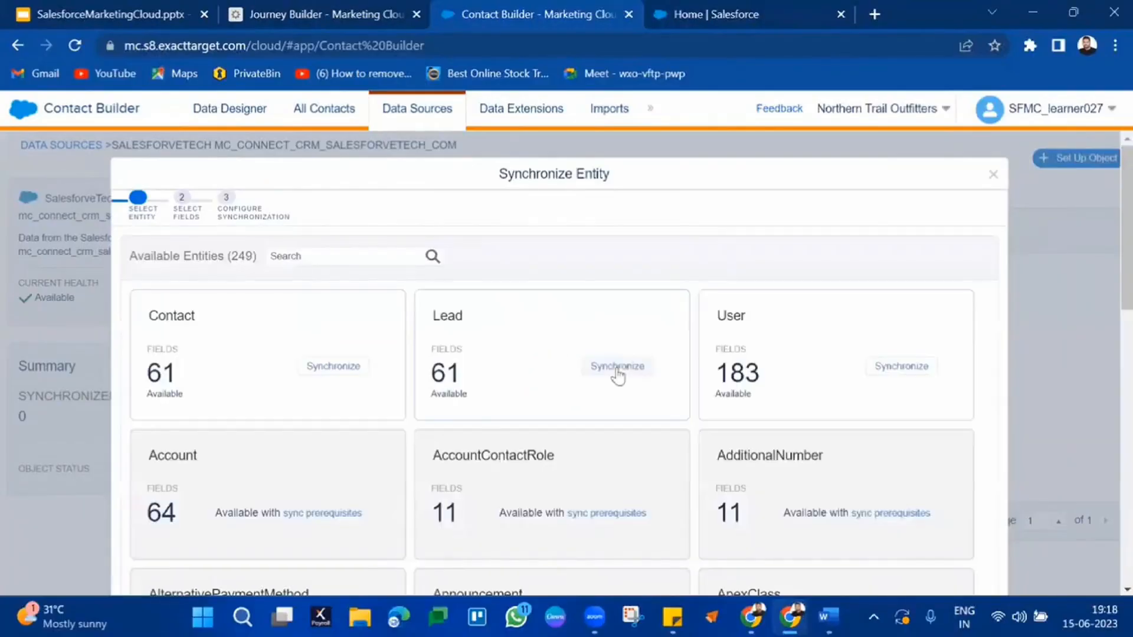
# Step: Synchronize the Lead object with its preselected fields and continue to the sync settings
pyautogui.click(617, 367)
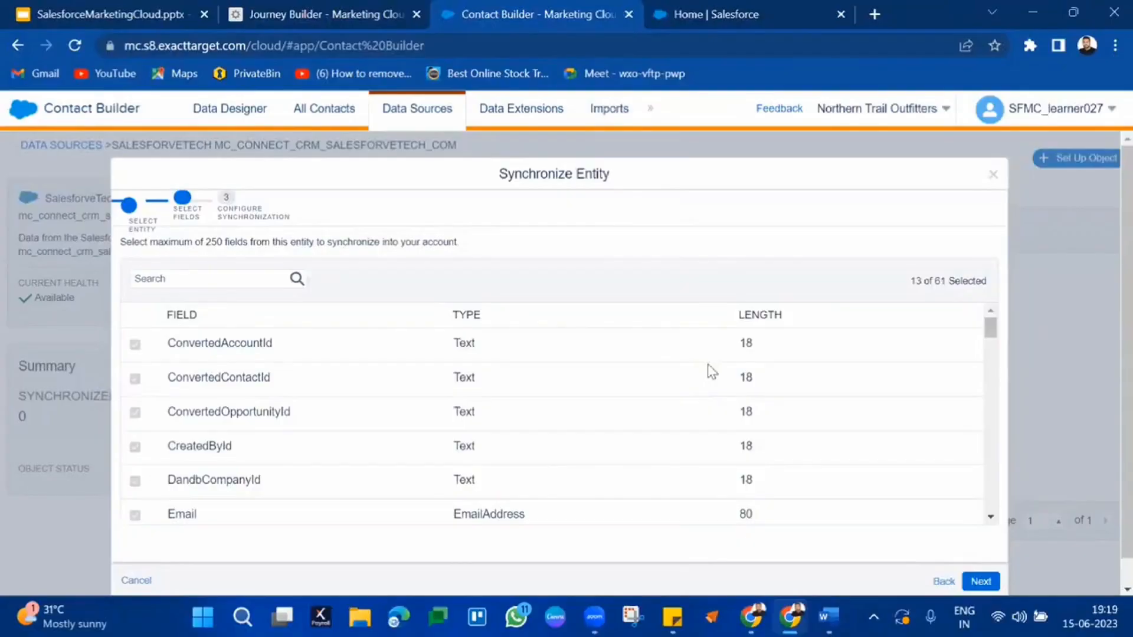
pyautogui.click(980, 581)
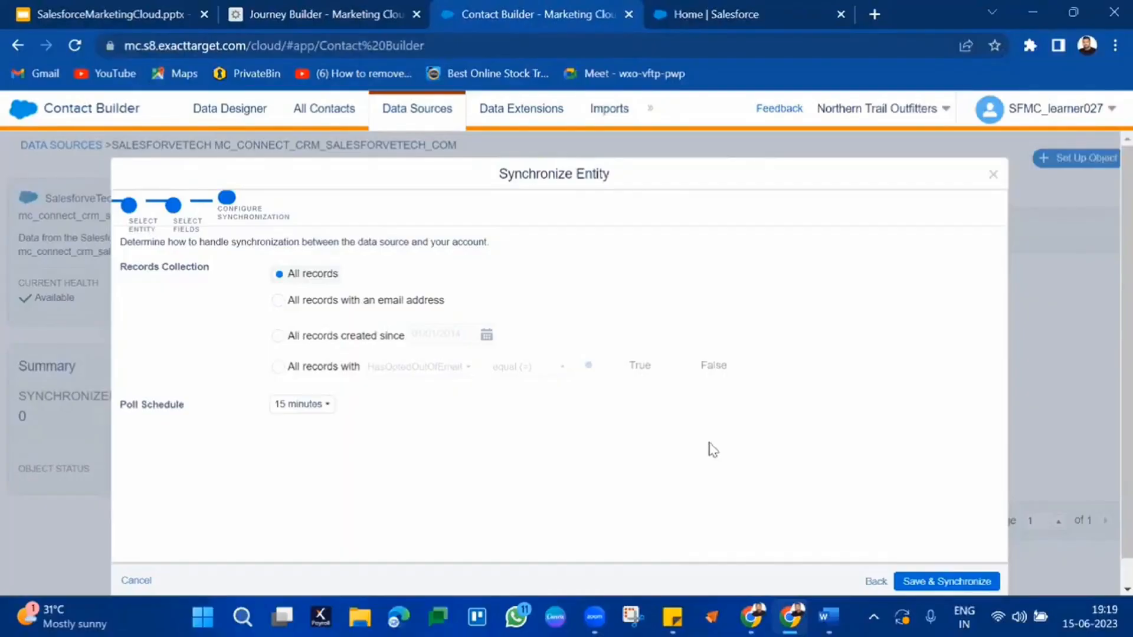
pyautogui.tripleClick(165, 413)
pyautogui.click(298, 410)
pyautogui.click(299, 414)
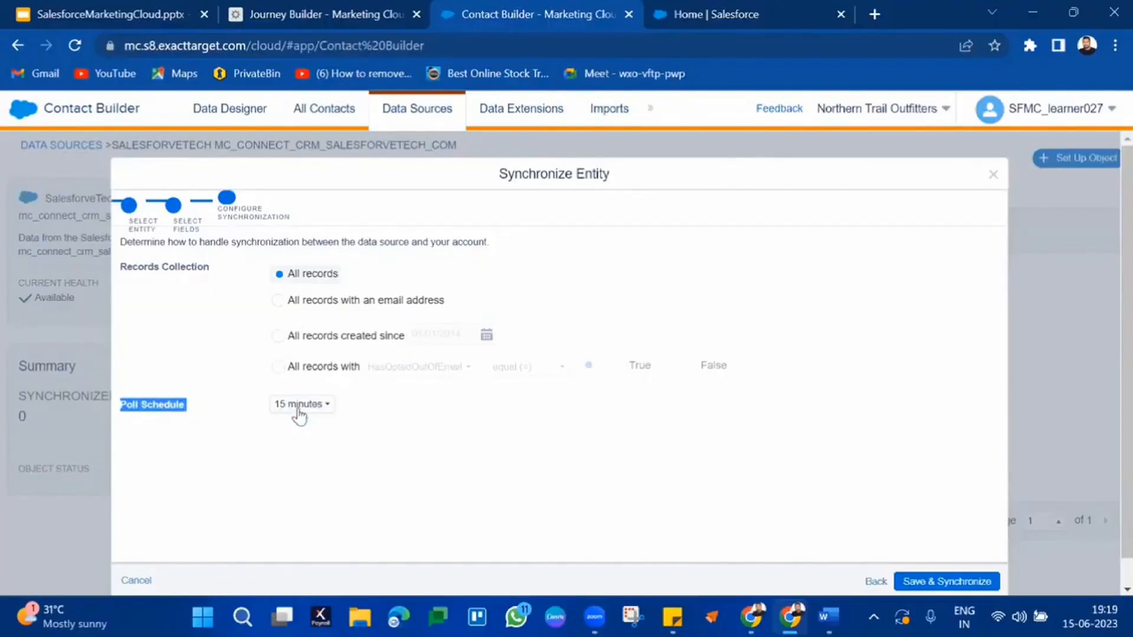
pyautogui.click(370, 421)
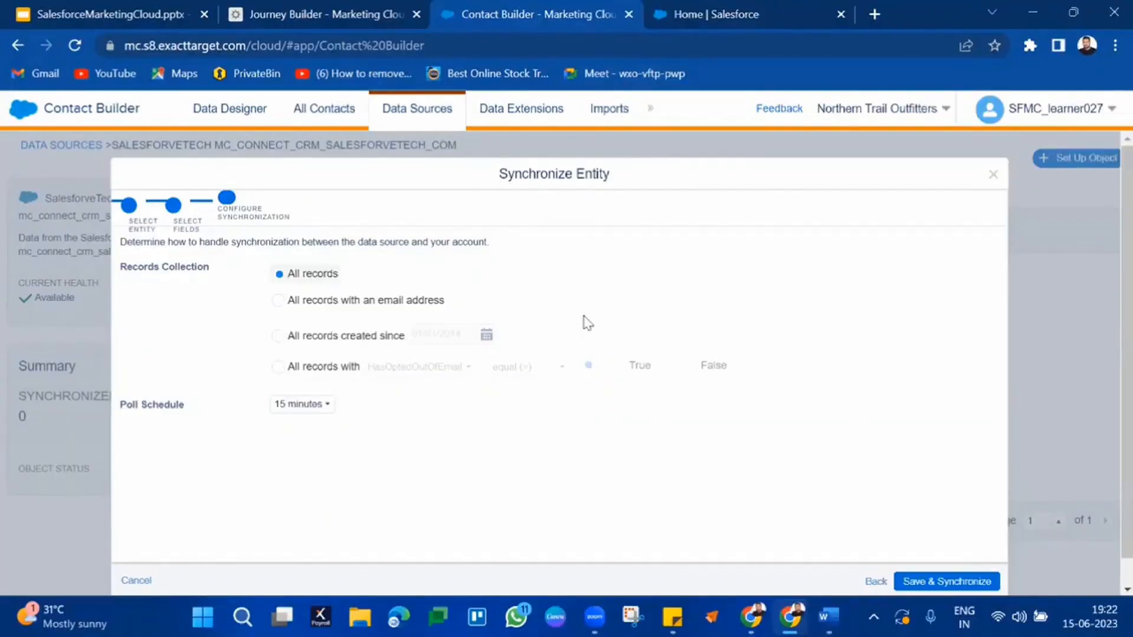
# Step: Delete the Decision Split and the Email step from the June 15 journey canvas
pyautogui.click(390, 13)
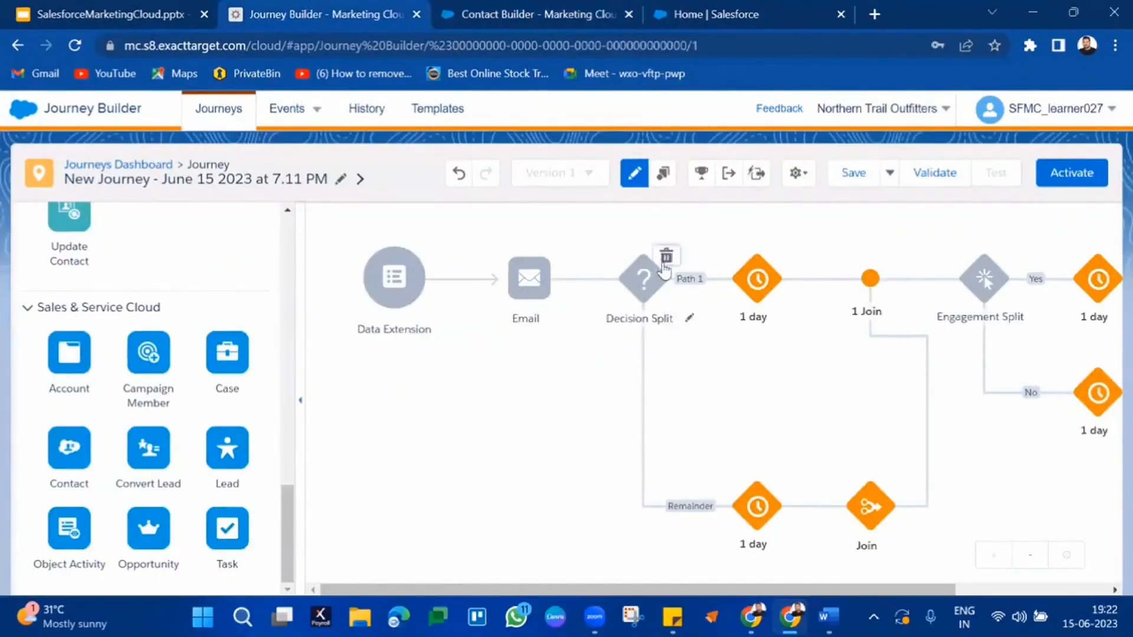
pyautogui.click(667, 258)
pyautogui.click(809, 299)
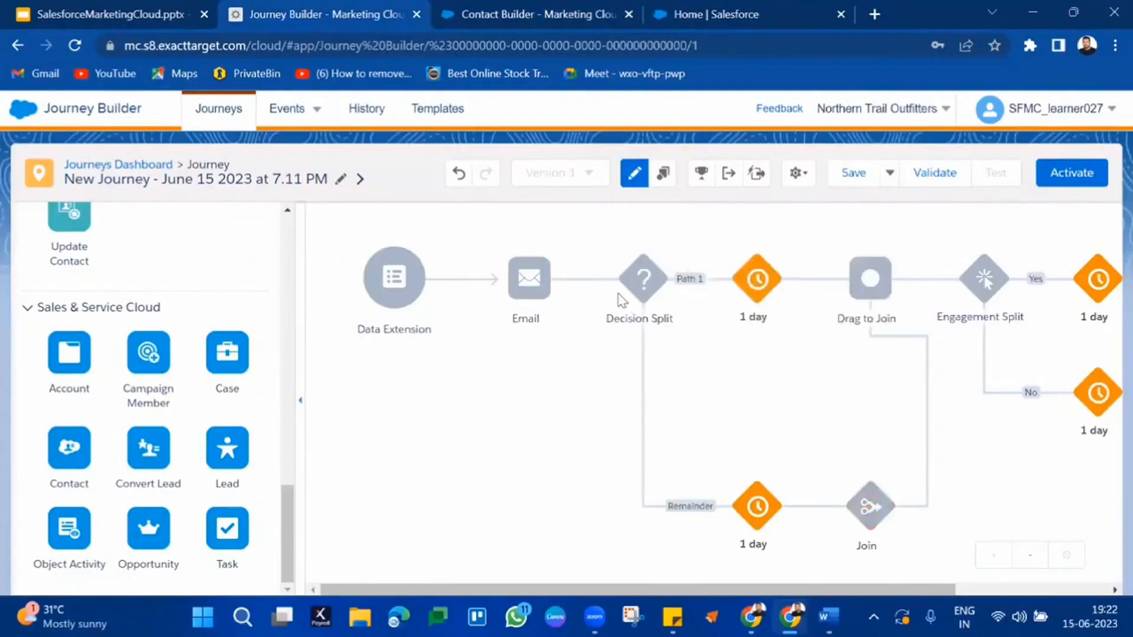
pyautogui.click(553, 258)
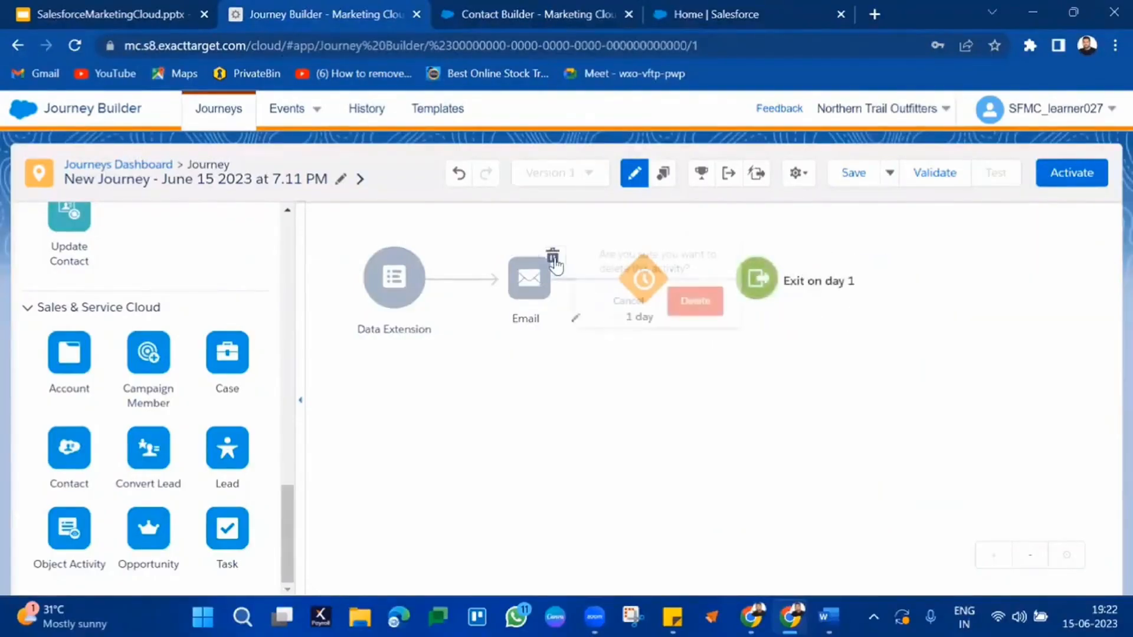
pyautogui.click(693, 302)
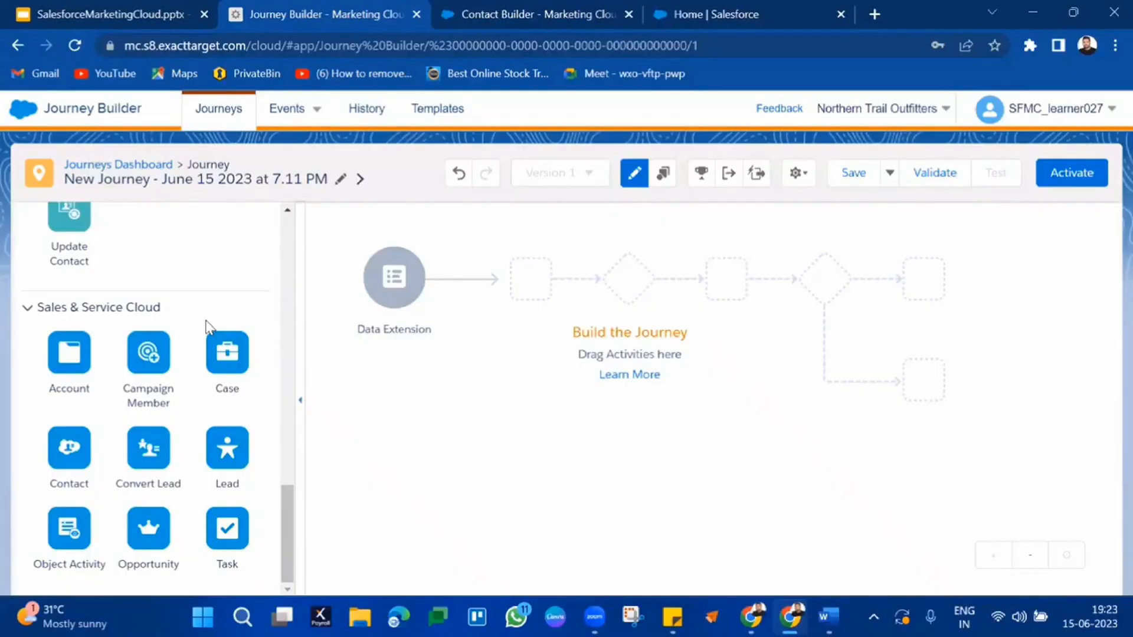
# Step: Delete the Data Extension entry source from the journey
pyautogui.moveTo(401, 293)
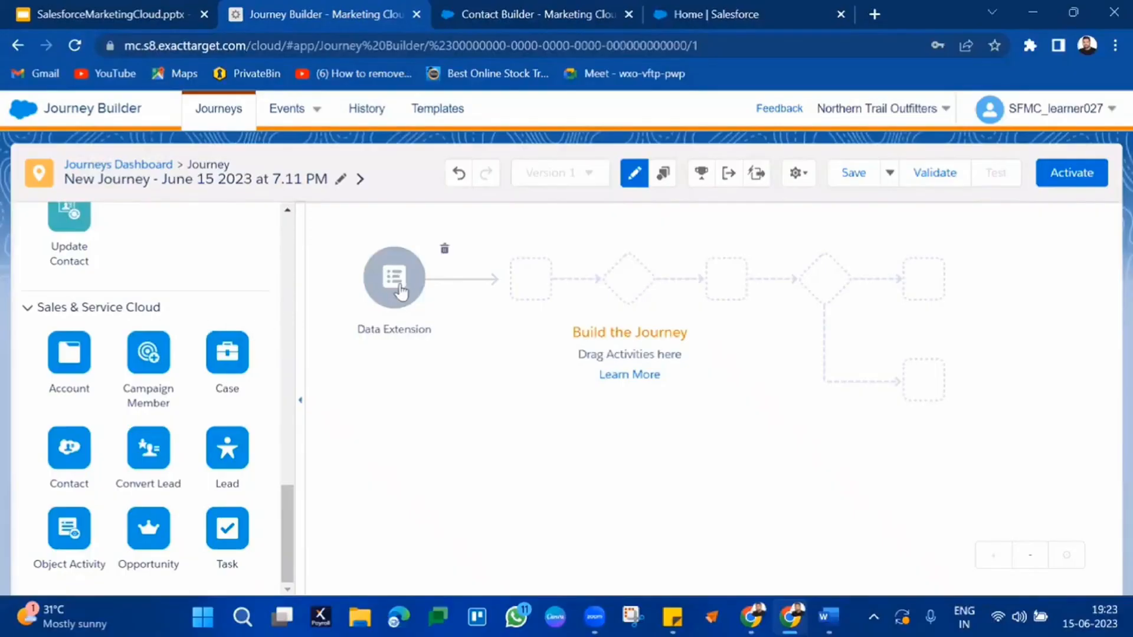
pyautogui.click(444, 254)
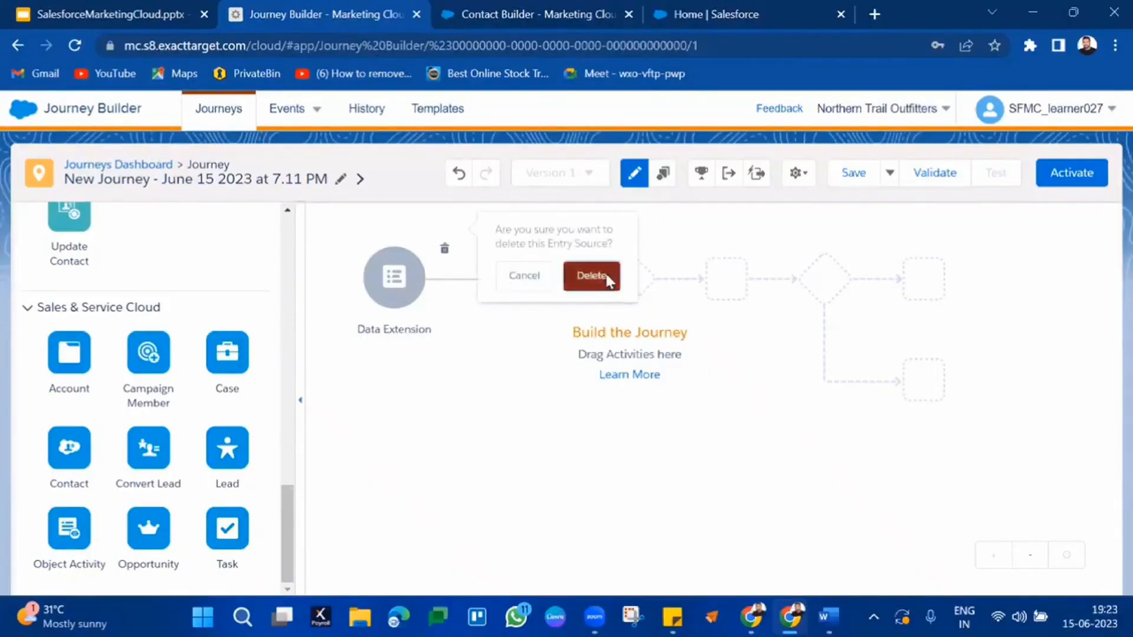
pyautogui.click(600, 281)
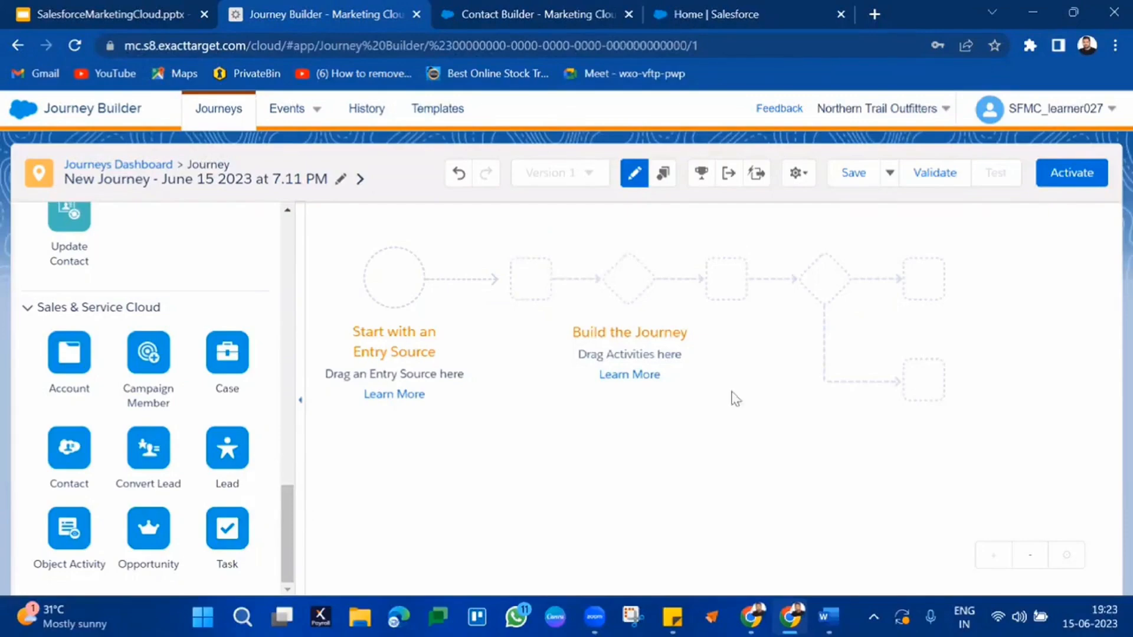
# Step: Open the Salesforce CRM Leads list and glance at the pending synchronization settings
pyautogui.click(685, 13)
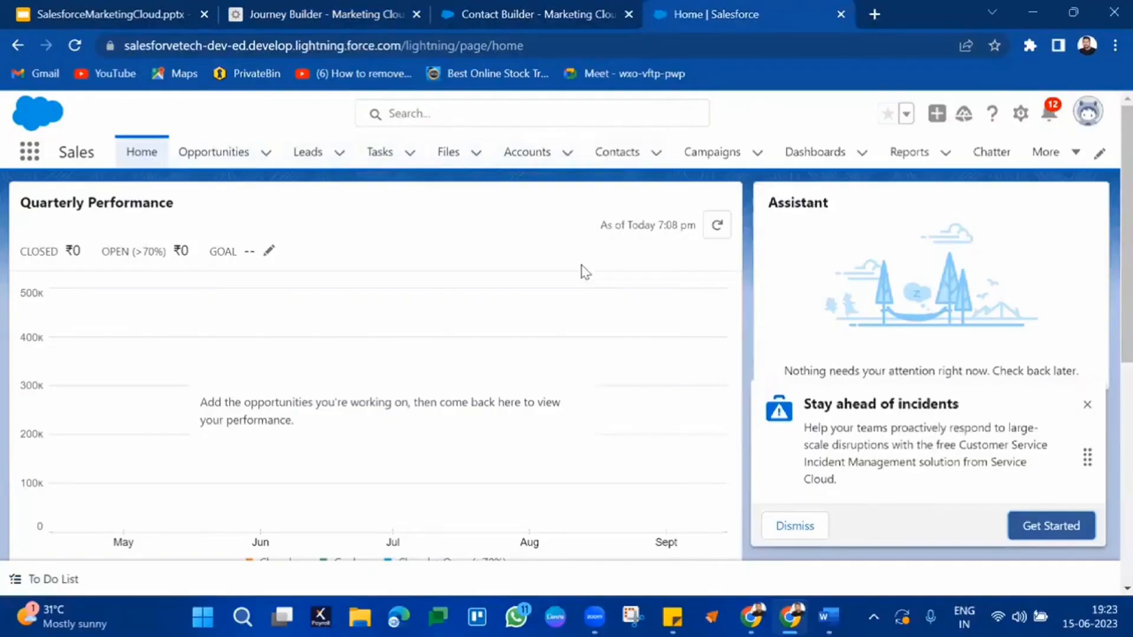
pyautogui.click(307, 156)
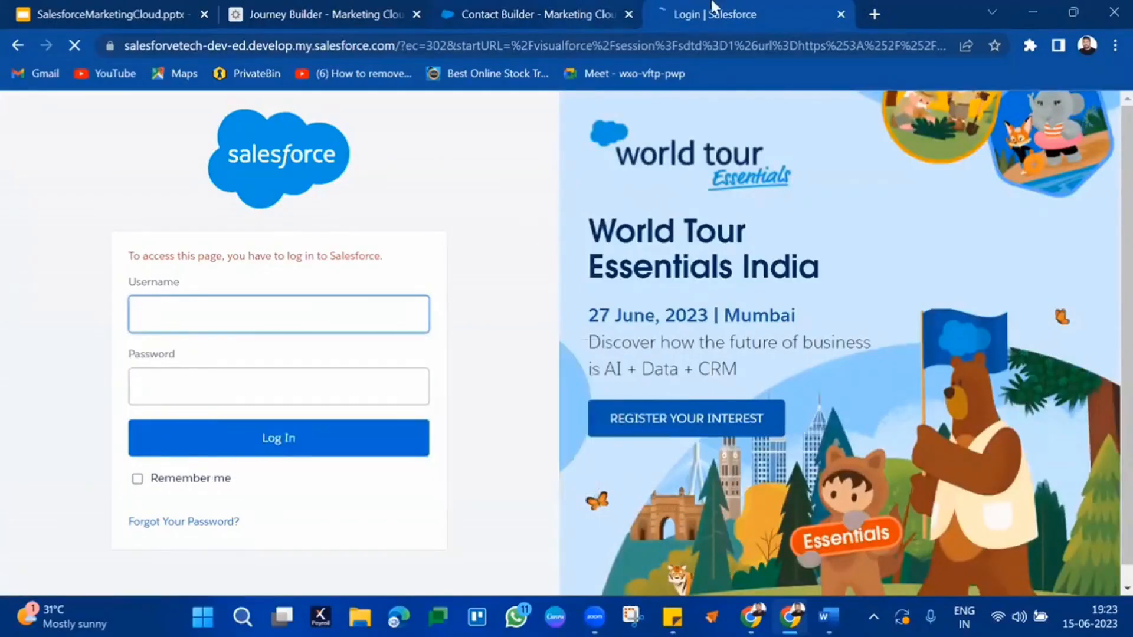
pyautogui.click(555, 9)
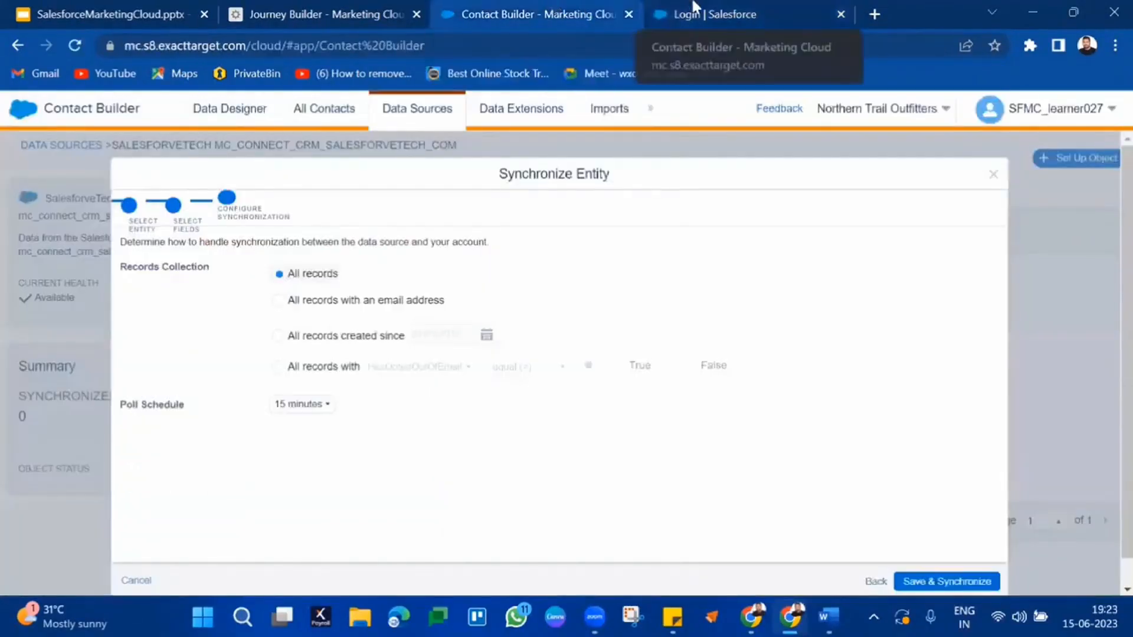
# Step: Sign in to the Salesforce org with the saved login, then return to the empty journey canvas
pyautogui.hotkey('ctrl', 'Tab')
pyautogui.click(327, 308)
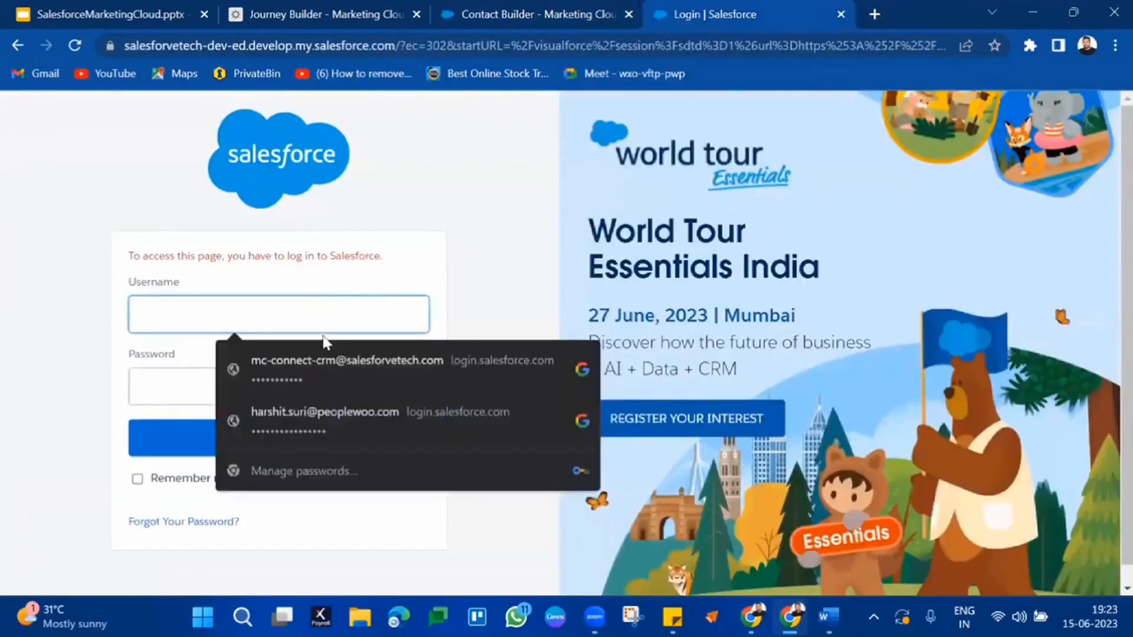
pyautogui.click(323, 364)
pyautogui.click(303, 453)
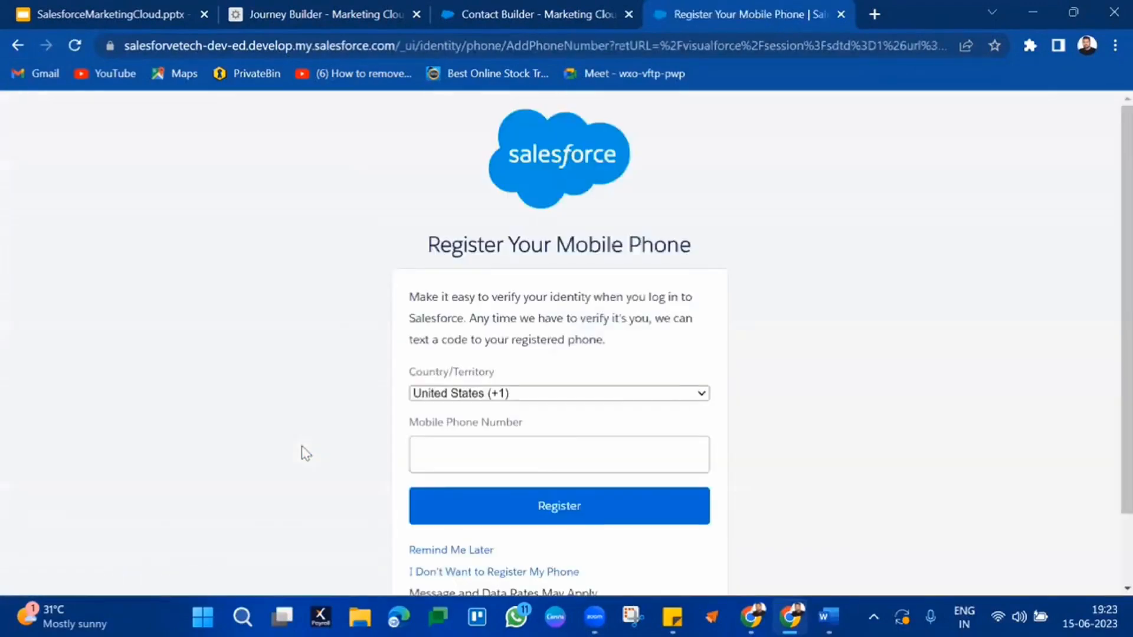
pyautogui.click(441, 551)
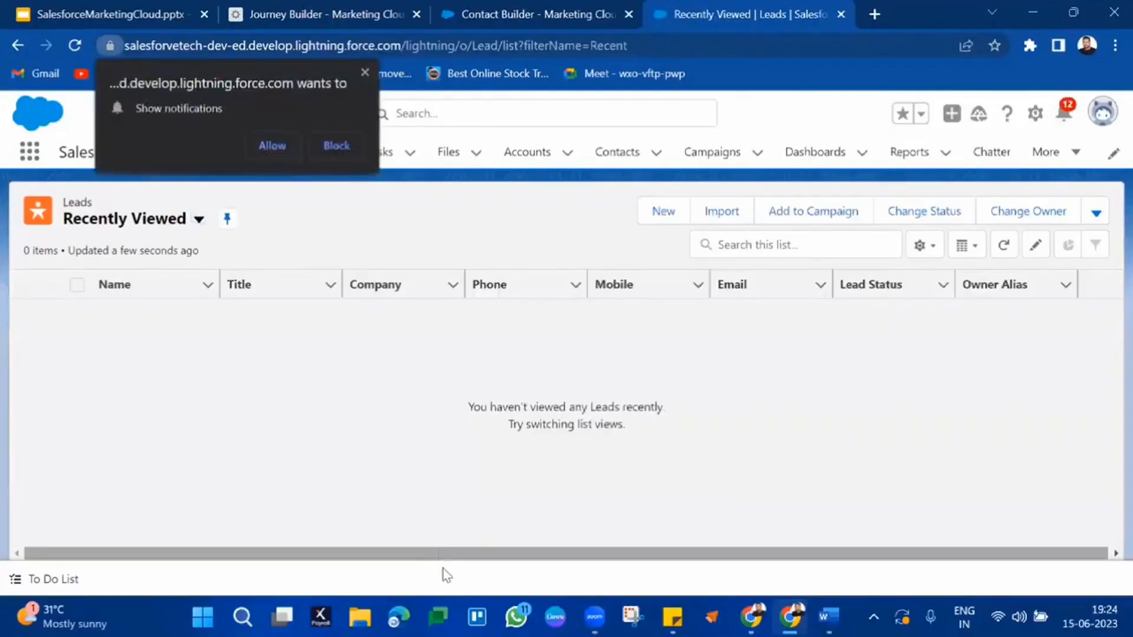
pyautogui.click(365, 71)
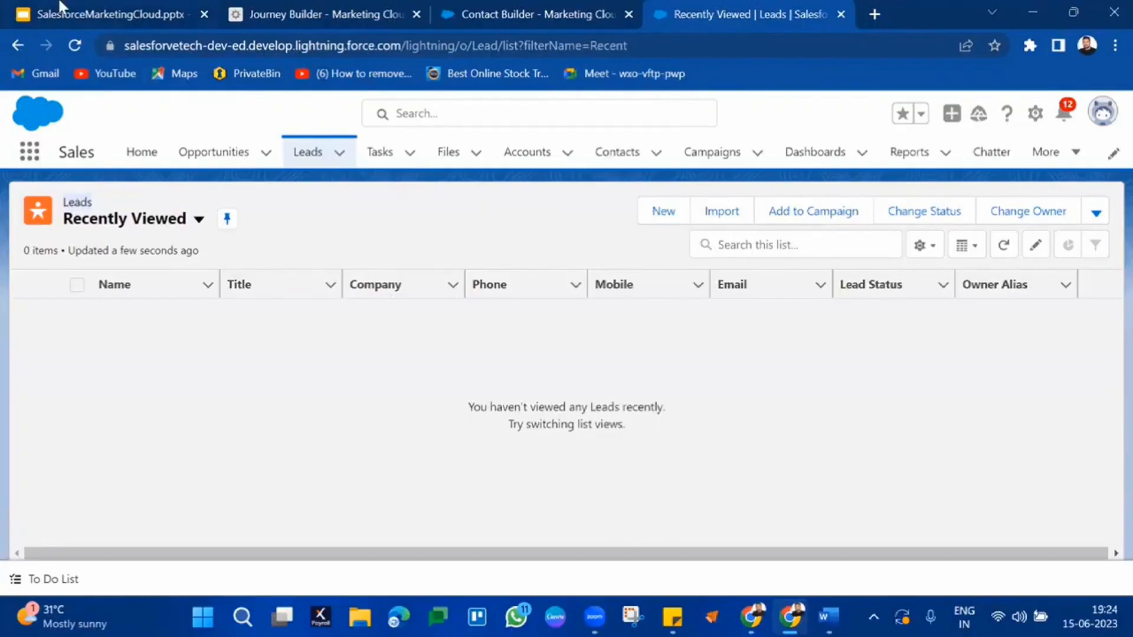
pyautogui.click(484, 7)
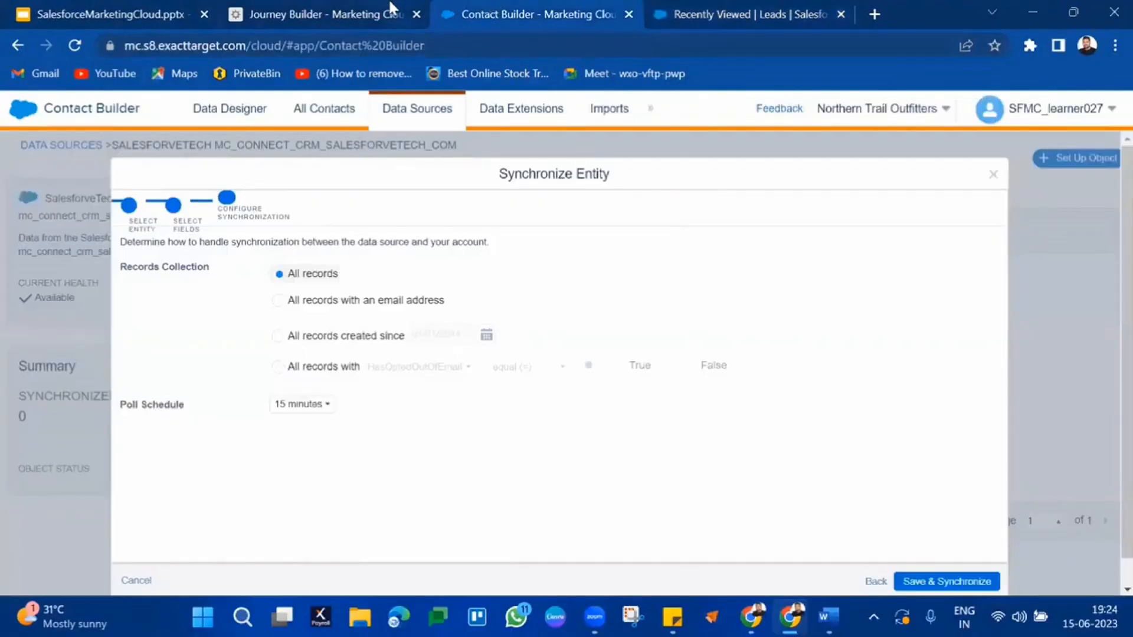
pyautogui.moveTo(392, 8); pyautogui.dragTo(541, 7)
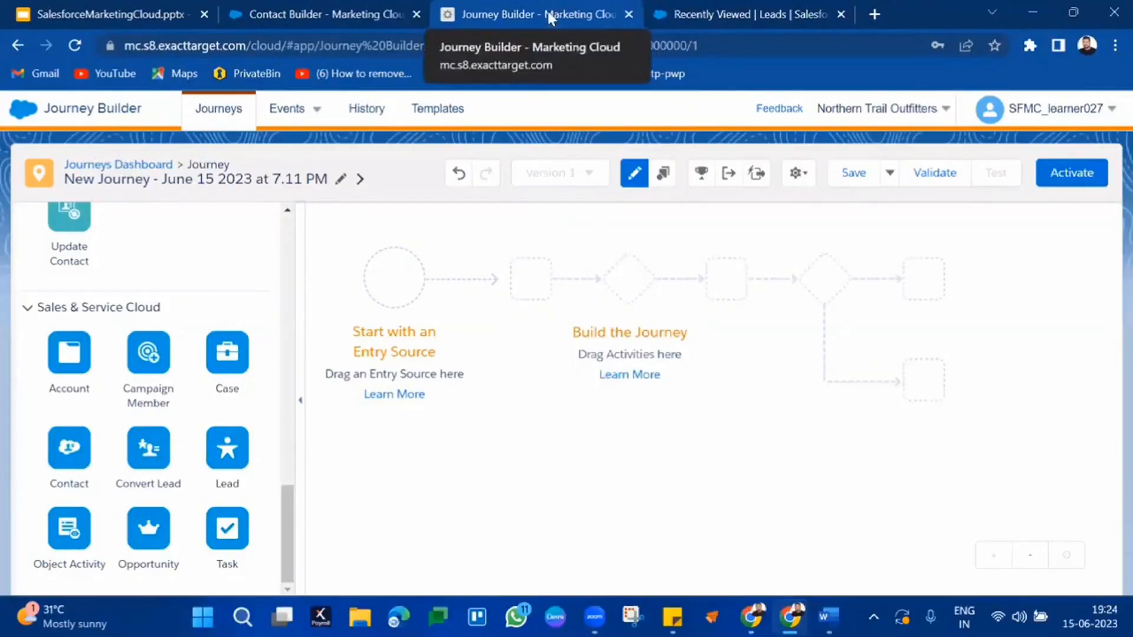
# Step: Drag Salesforce Data onto the June 15 journey's entry circle and open its configuration
pyautogui.scroll(15, 226, 333)
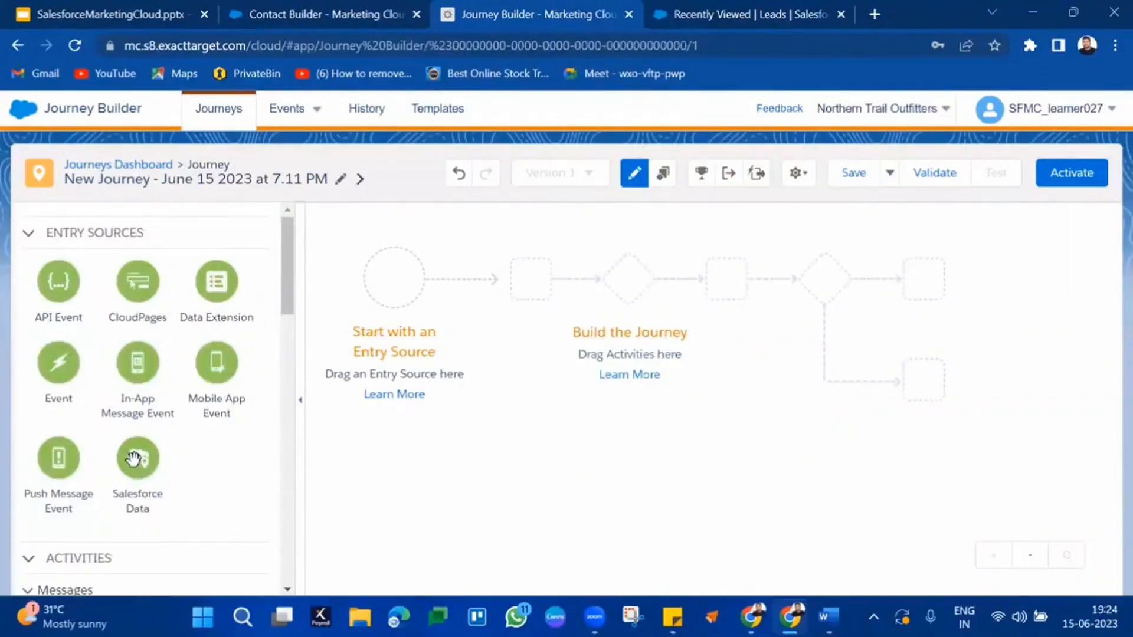
pyautogui.moveTo(135, 459); pyautogui.dragTo(384, 273)
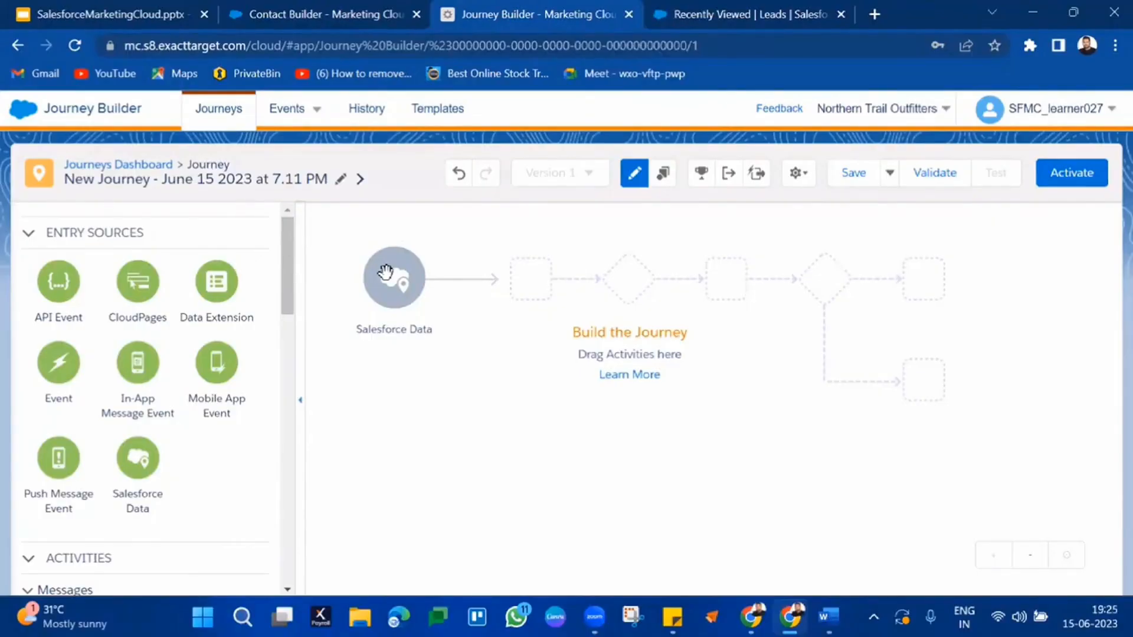
pyautogui.click(400, 299)
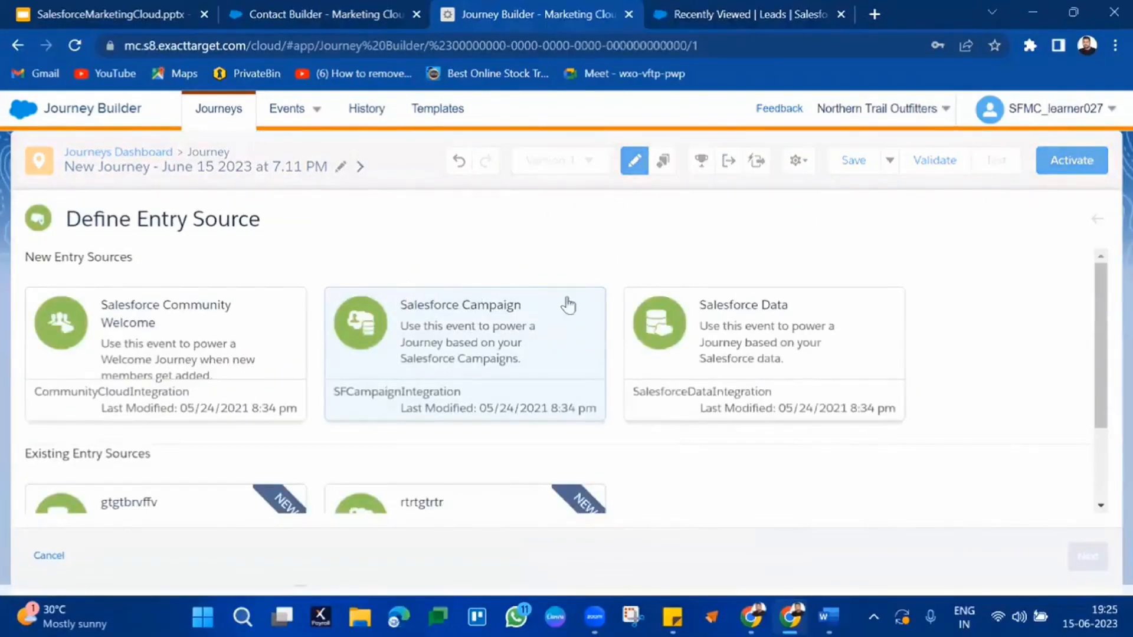
# Step: Choose Salesforce Data as the entry source and filter the object list by 'lead'
pyautogui.click(753, 335)
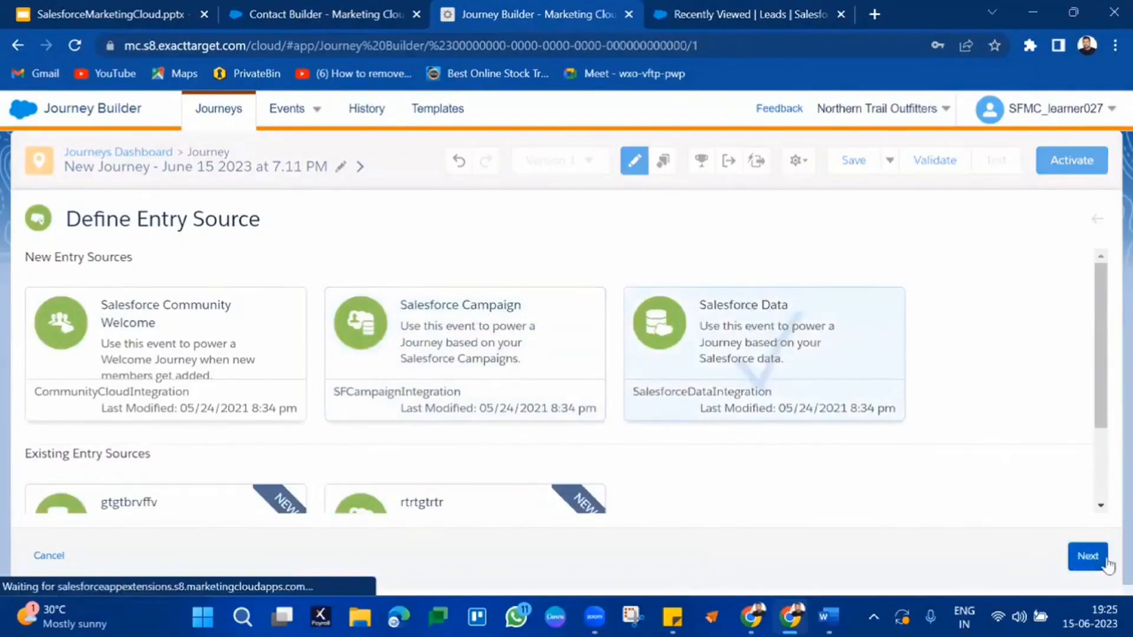
pyautogui.click(1083, 558)
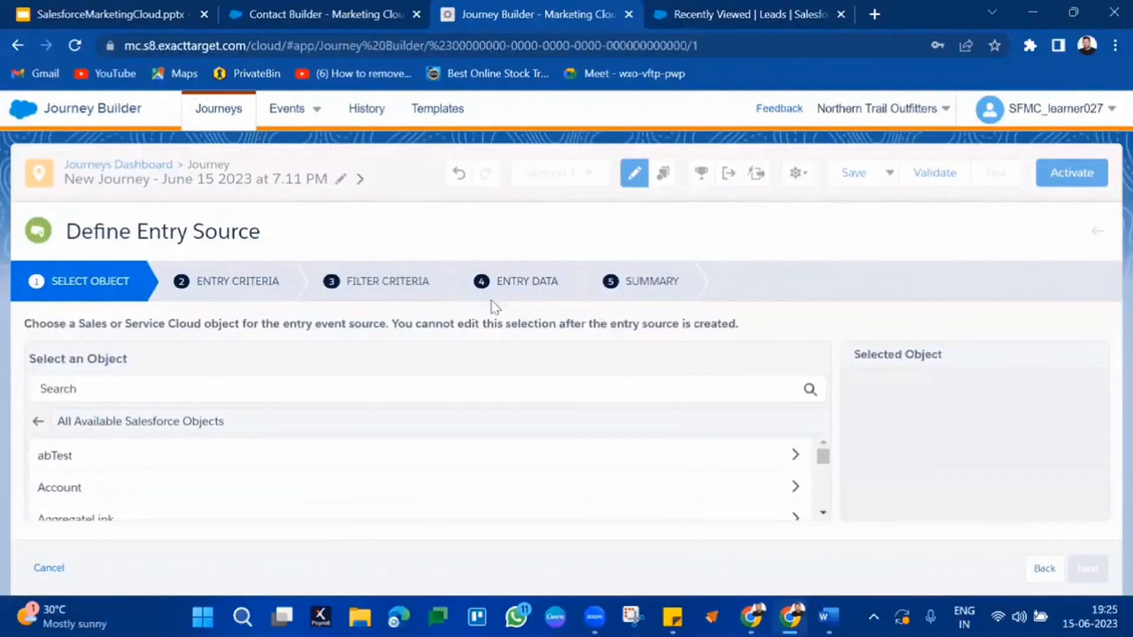
pyautogui.scroll(-1, 341, 472)
pyautogui.scroll(-10, 341, 472)
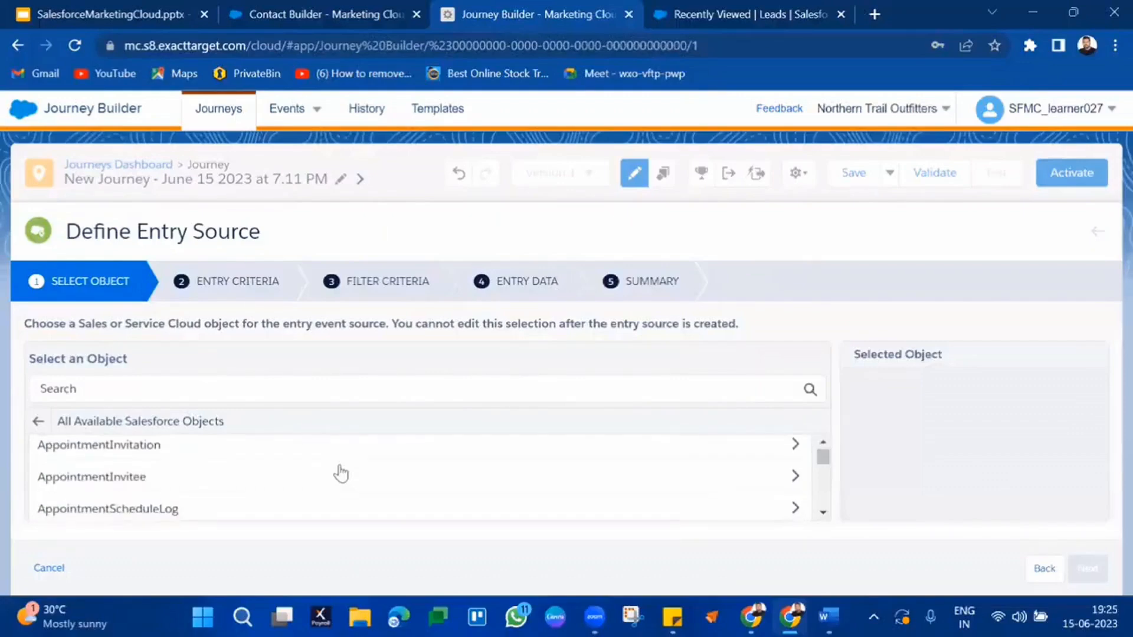
pyautogui.scroll(-8, 340, 473)
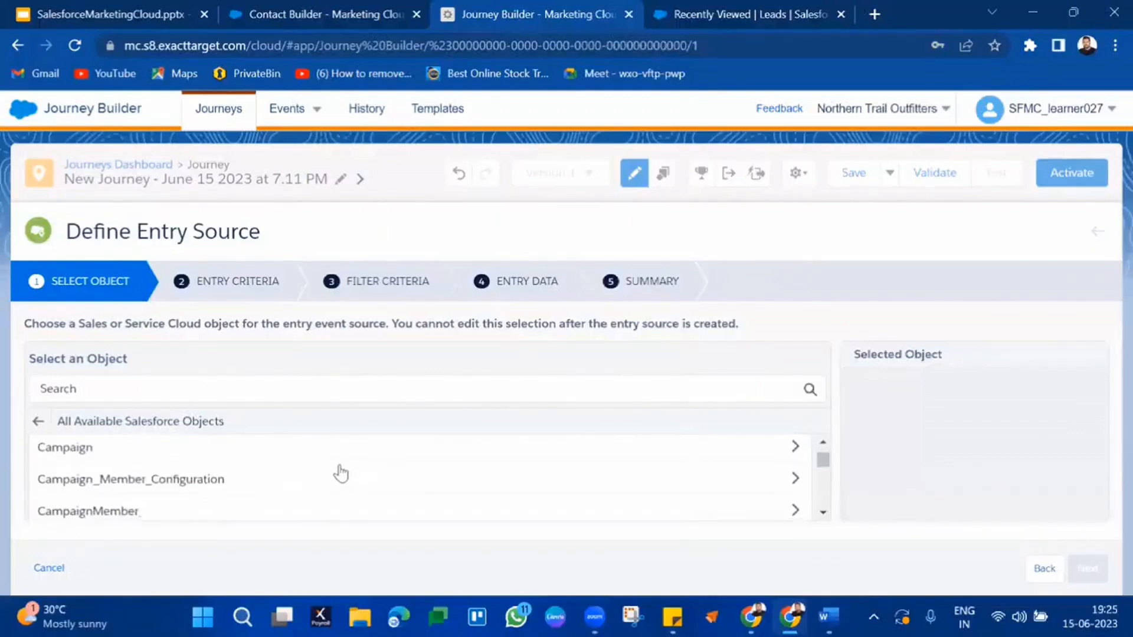
pyautogui.scroll(3, 348, 437)
pyautogui.click(357, 394)
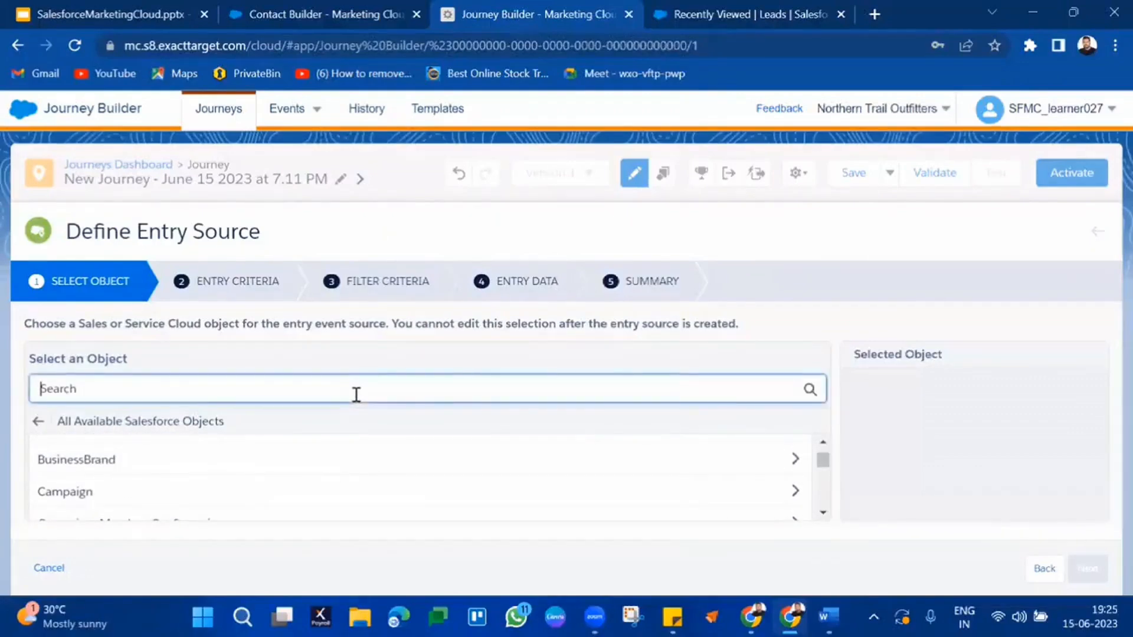
pyautogui.write('lead')
pyautogui.scroll(-3, 390, 470)
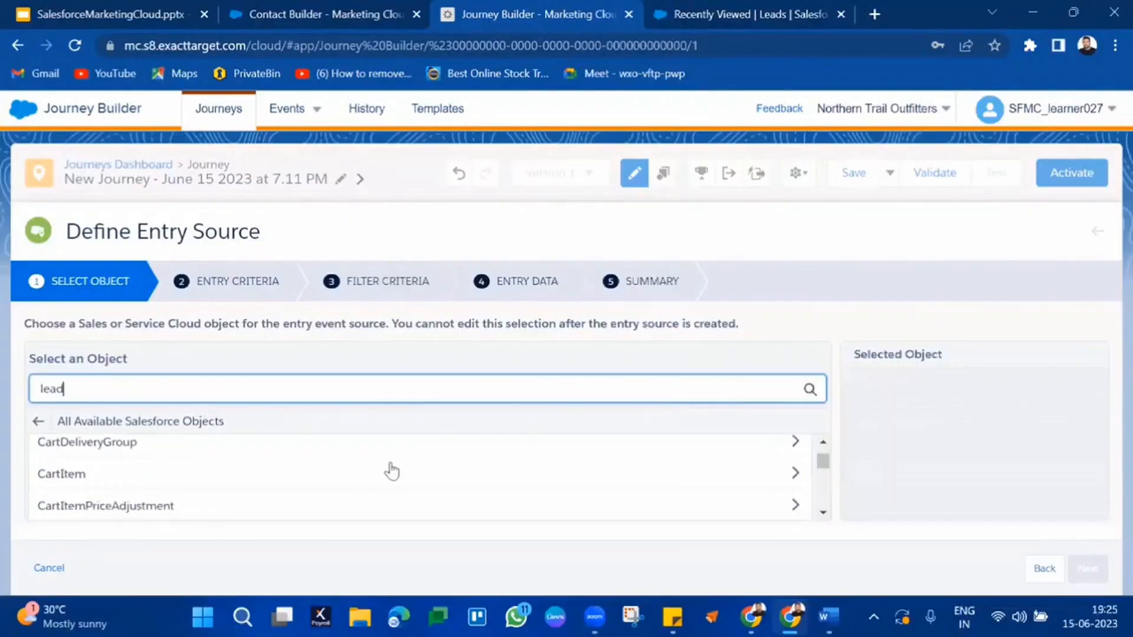
pyautogui.press('Return')
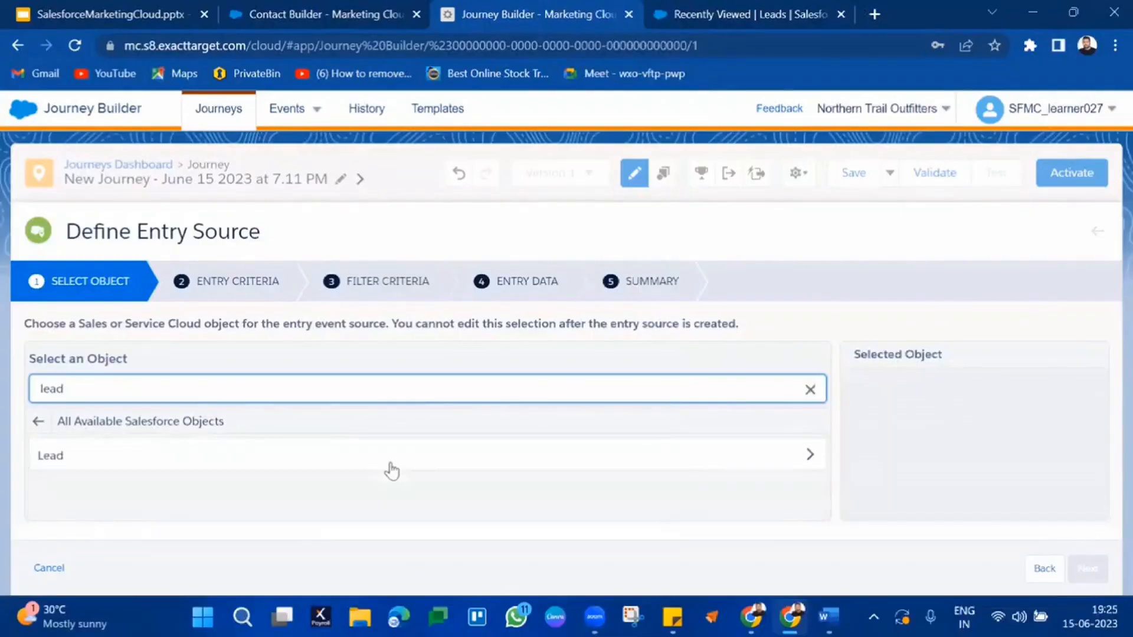
# Step: Open the Lead object and select Lead: Lead ID (Lead) as the entry object
pyautogui.click(318, 466)
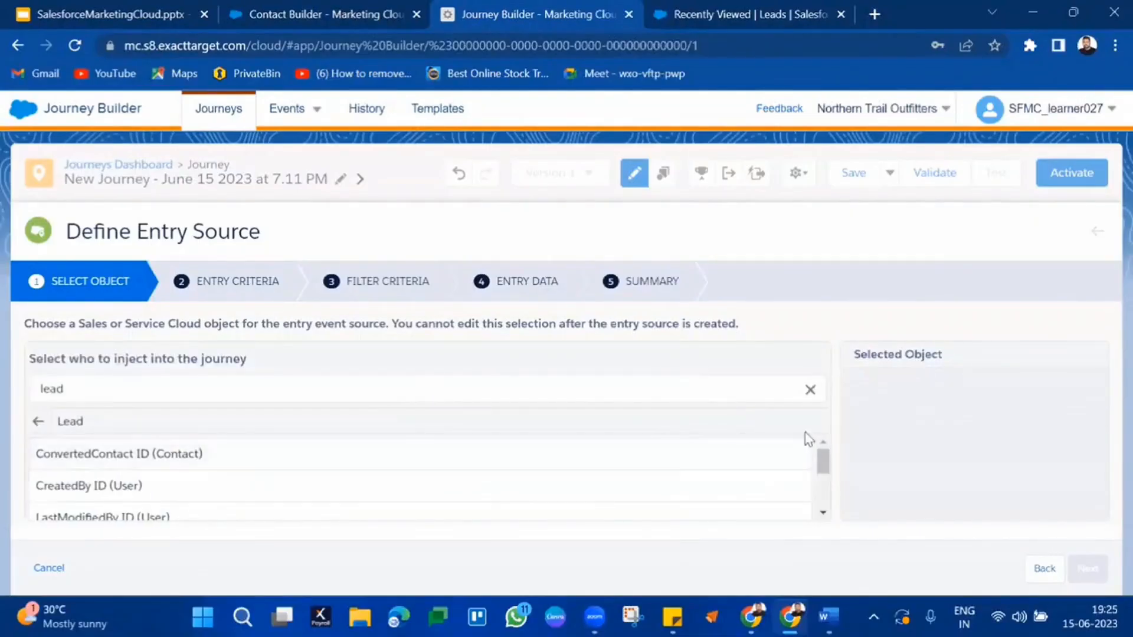
pyautogui.scroll(-2, 714, 461)
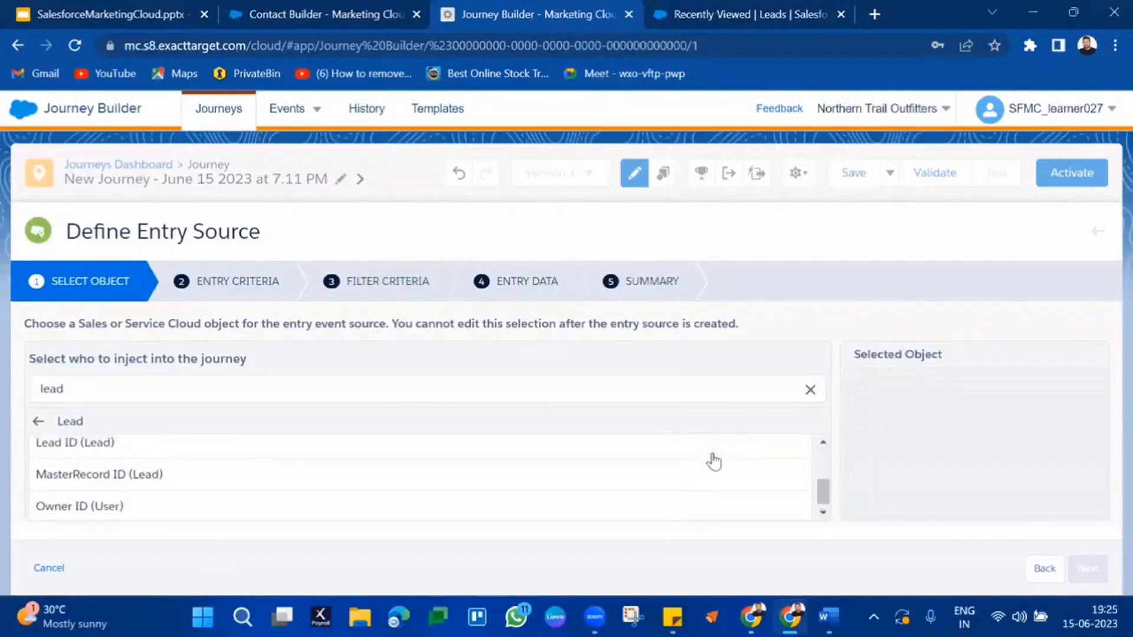
pyautogui.scroll(2, 714, 461)
pyautogui.scroll(-1, 714, 461)
pyautogui.scroll(-3, 714, 461)
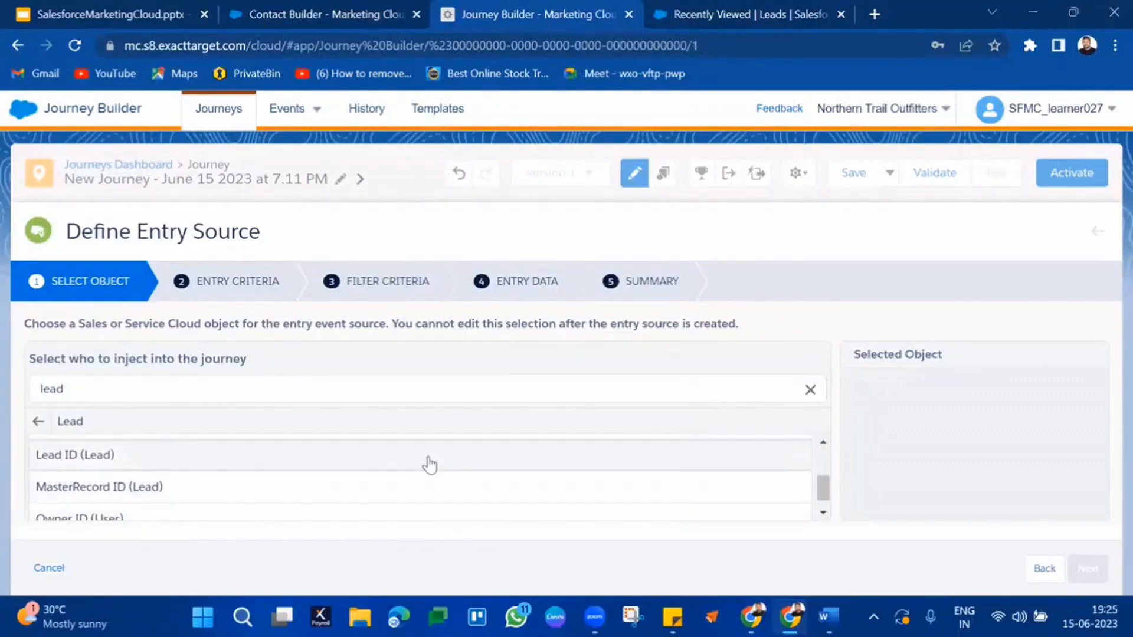
pyautogui.click(261, 466)
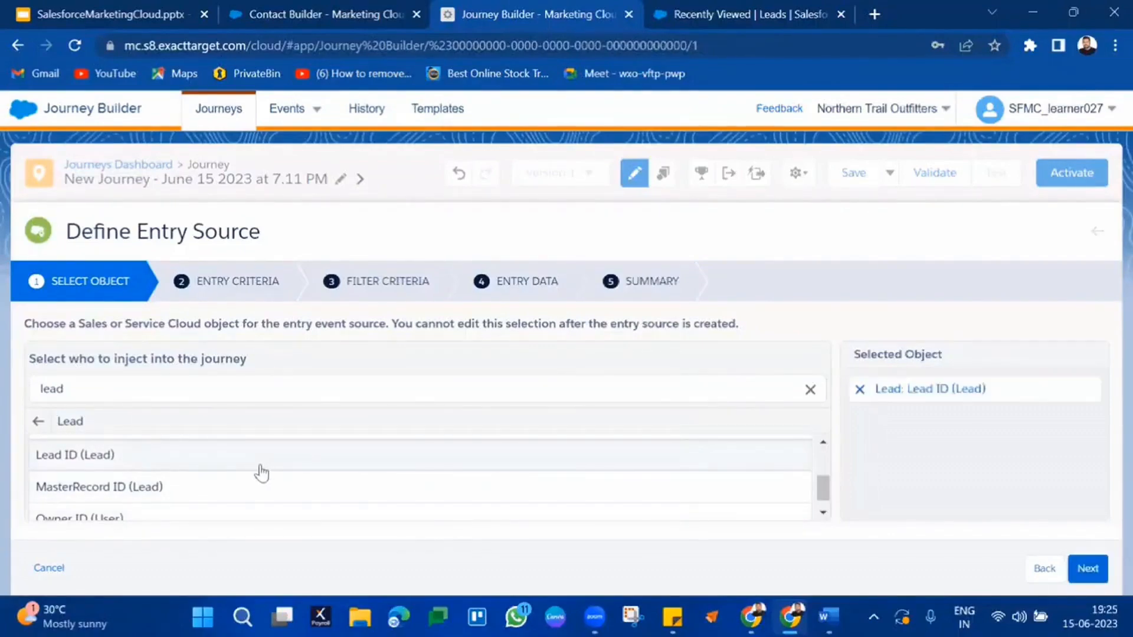
pyautogui.scroll(-1, 261, 472)
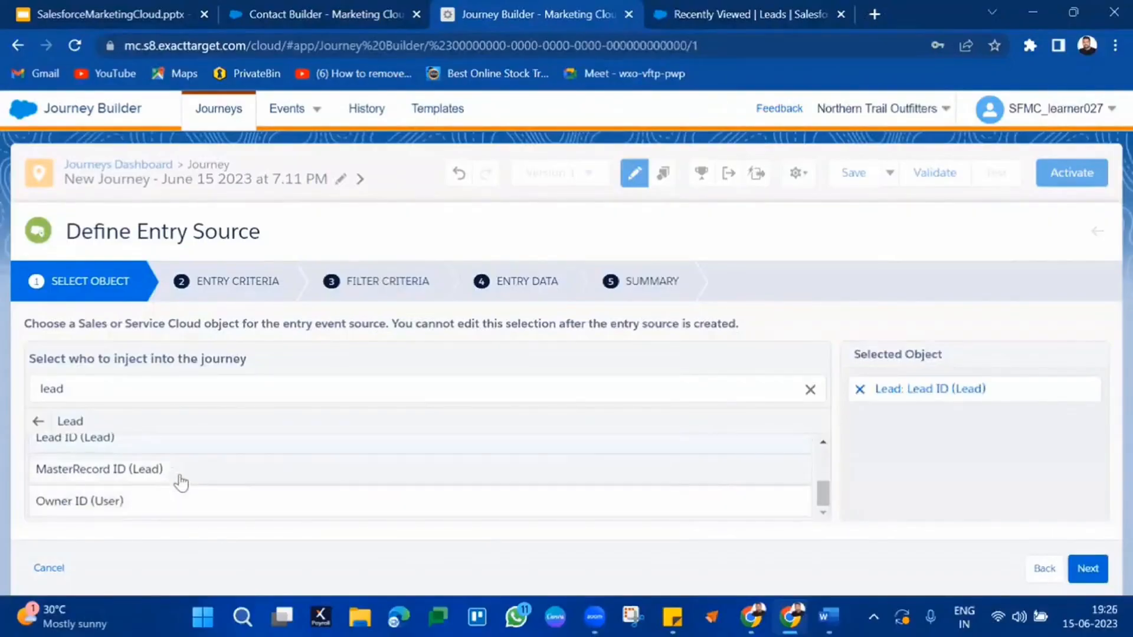
pyautogui.scroll(1, 177, 481)
pyautogui.scroll(1, 294, 471)
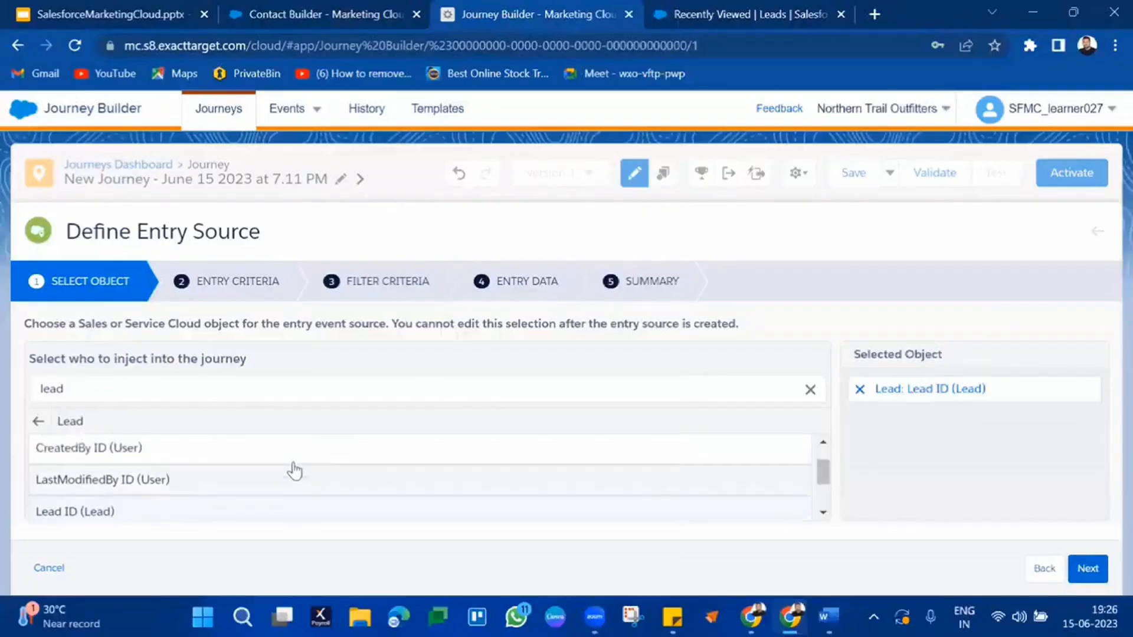
pyautogui.scroll(-2, 295, 471)
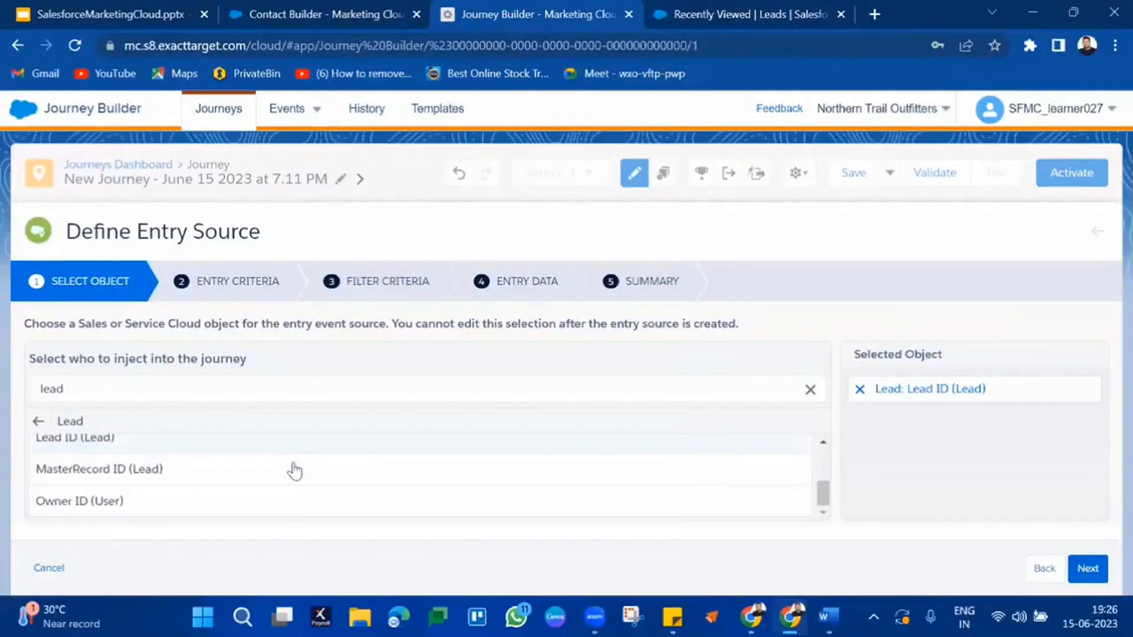
pyautogui.tripleClick(924, 388)
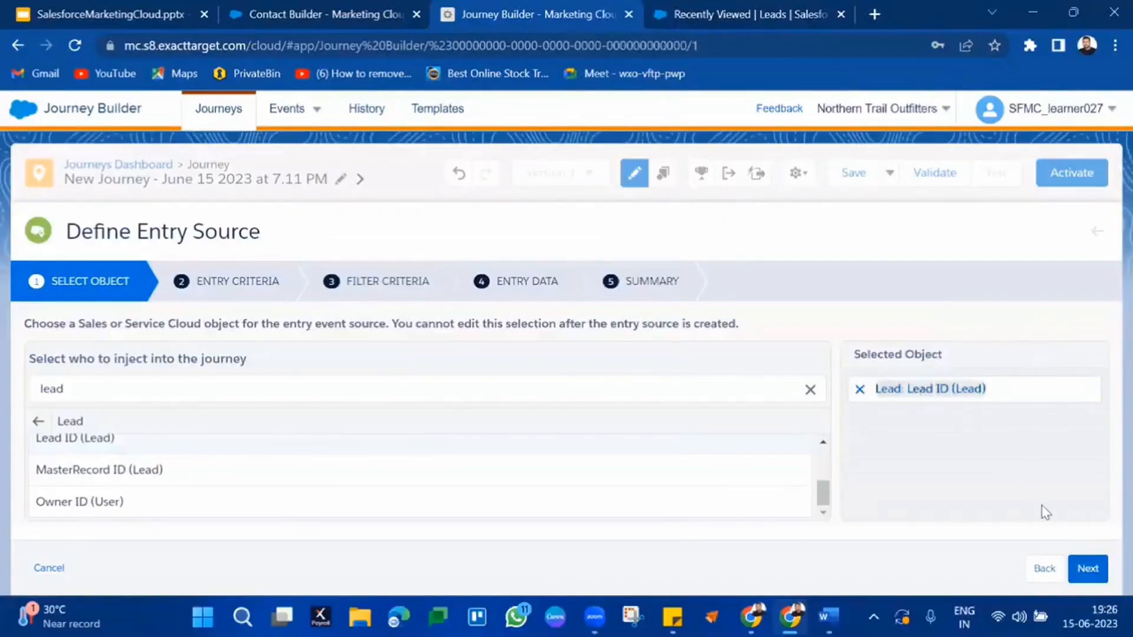
# Step: On Entry Criteria, tick both Is Created and Is Updated for Lead records
pyautogui.click(1086, 570)
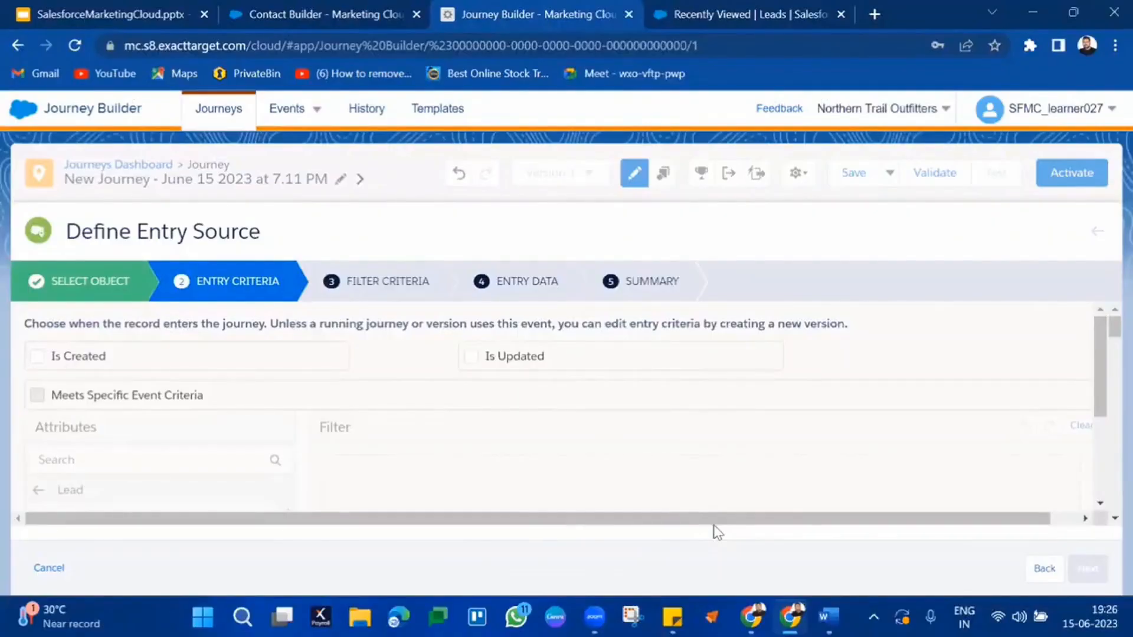
pyautogui.click(42, 359)
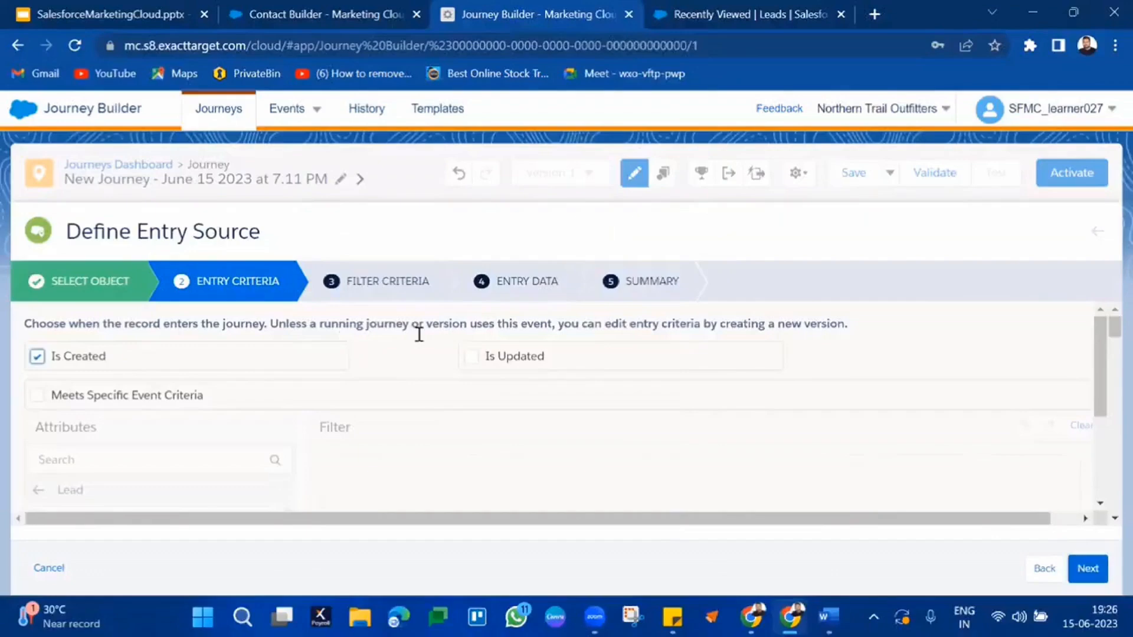
pyautogui.click(478, 358)
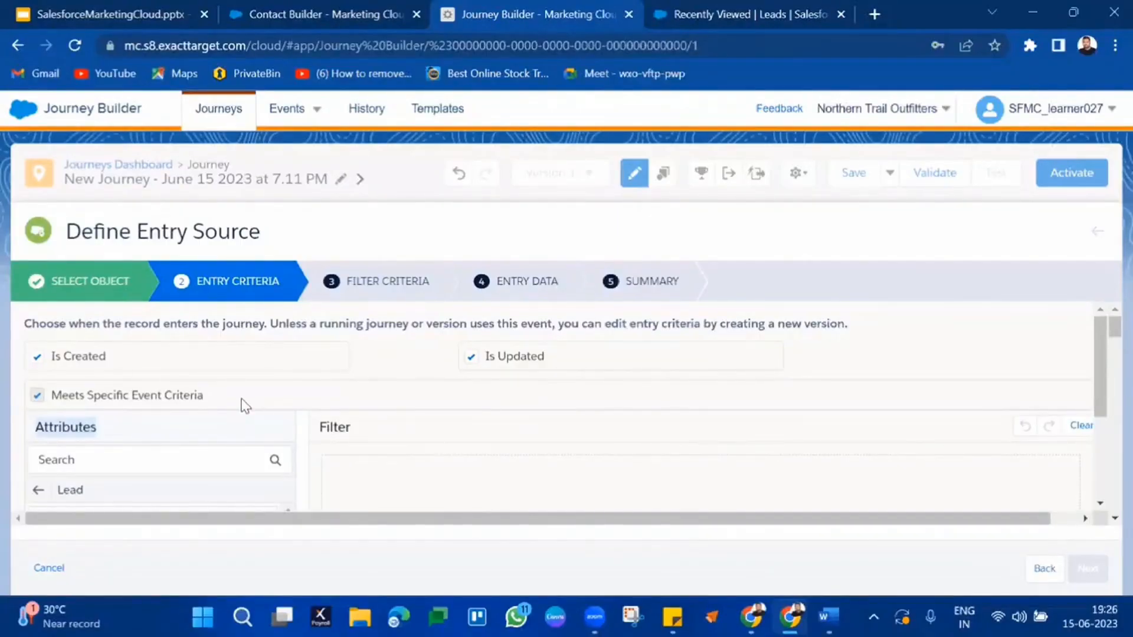
pyautogui.scroll(-5, 191, 457)
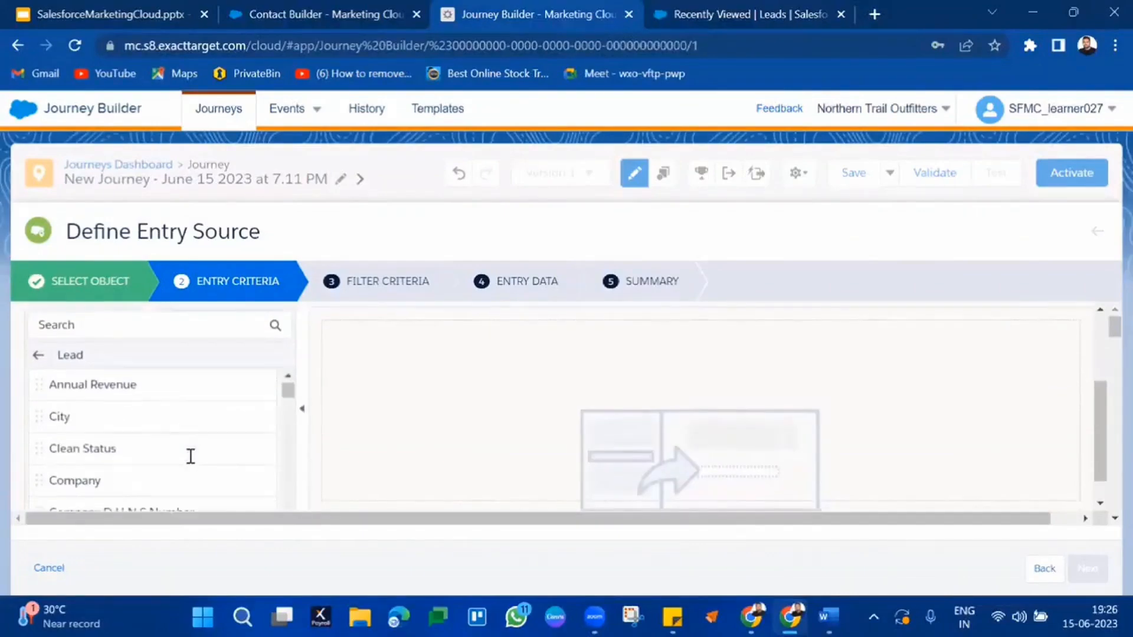
pyautogui.scroll(-5, 158, 440)
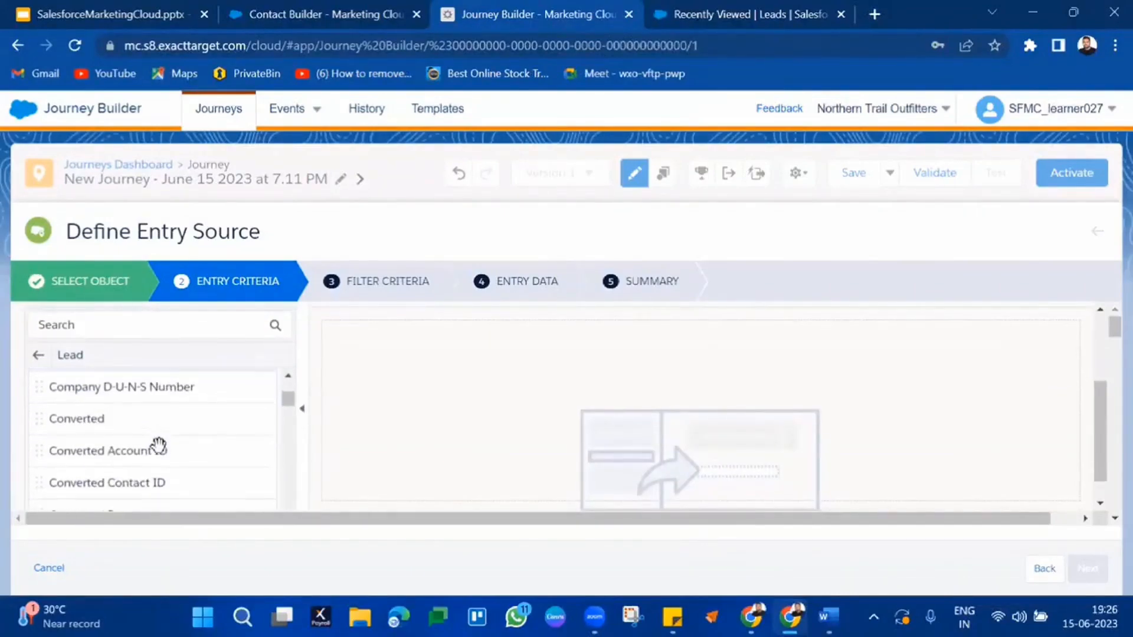
pyautogui.scroll(-6, 158, 444)
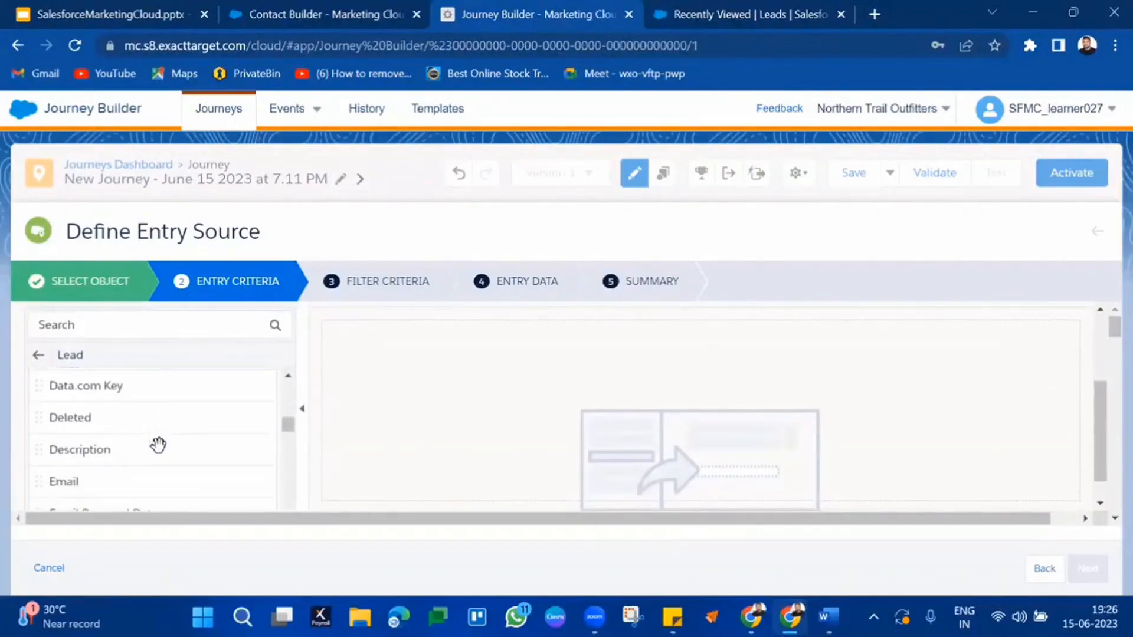
# Step: Try an Email Is Null filter condition, then remove it again
pyautogui.moveTo(162, 401); pyautogui.dragTo(419, 382)
pyautogui.click(458, 327)
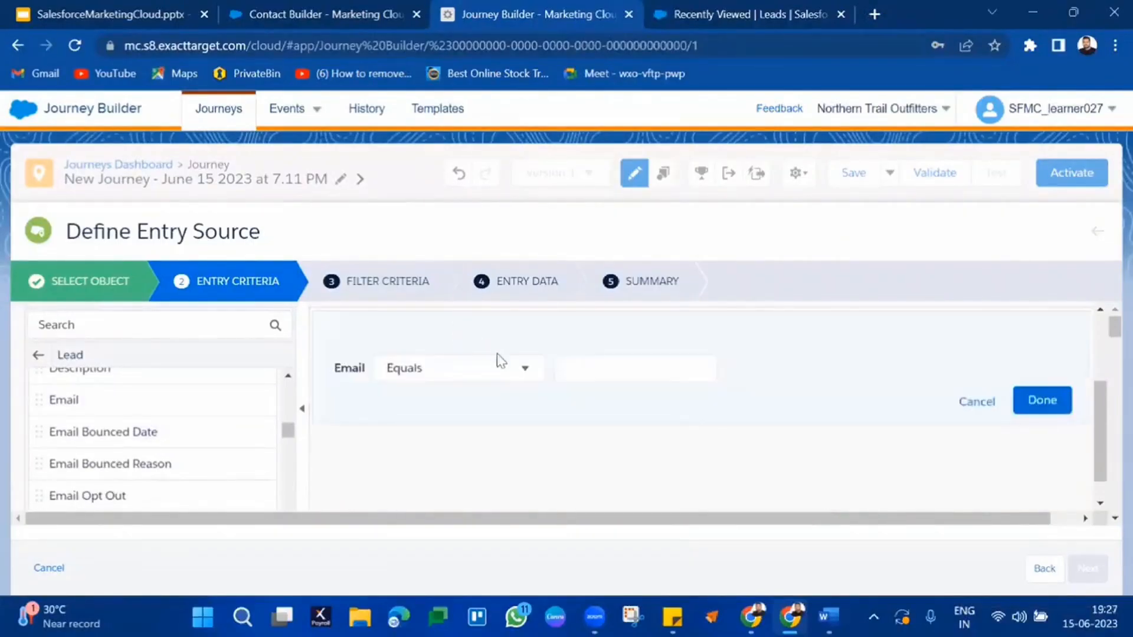
pyautogui.click(523, 372)
pyautogui.scroll(2, 486, 394)
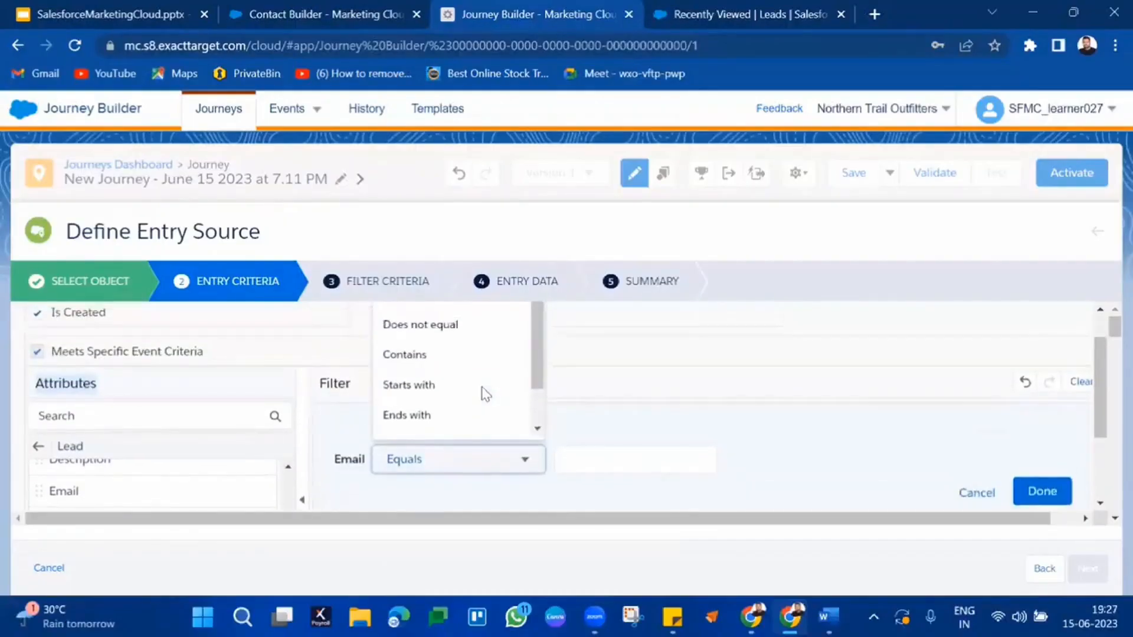
pyautogui.scroll(1, 660, 429)
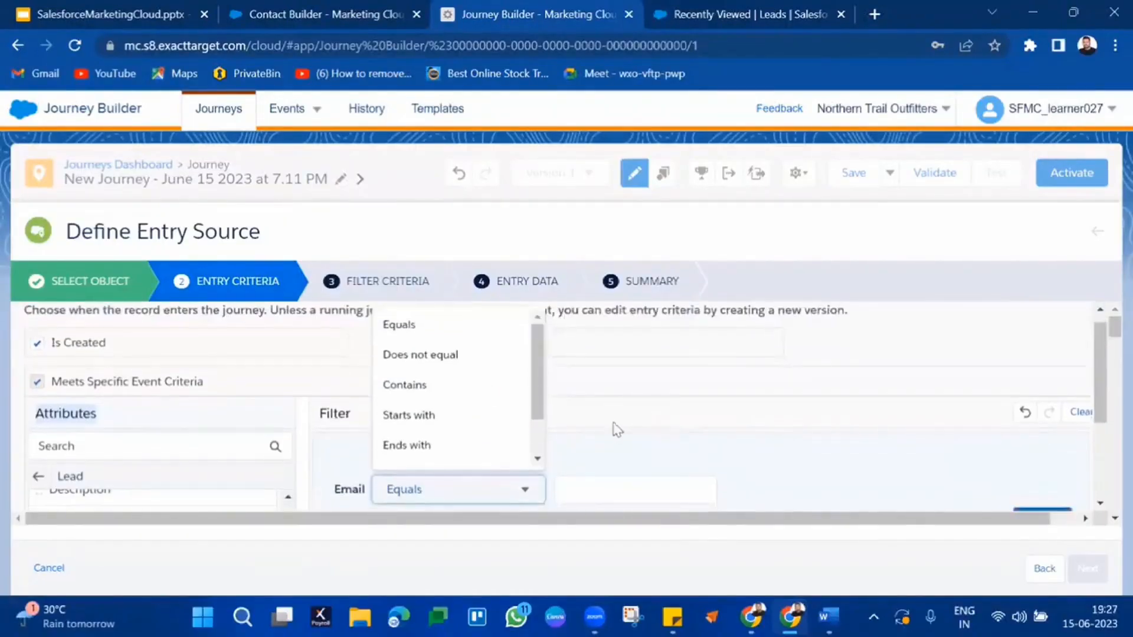
pyautogui.scroll(-2, 535, 339)
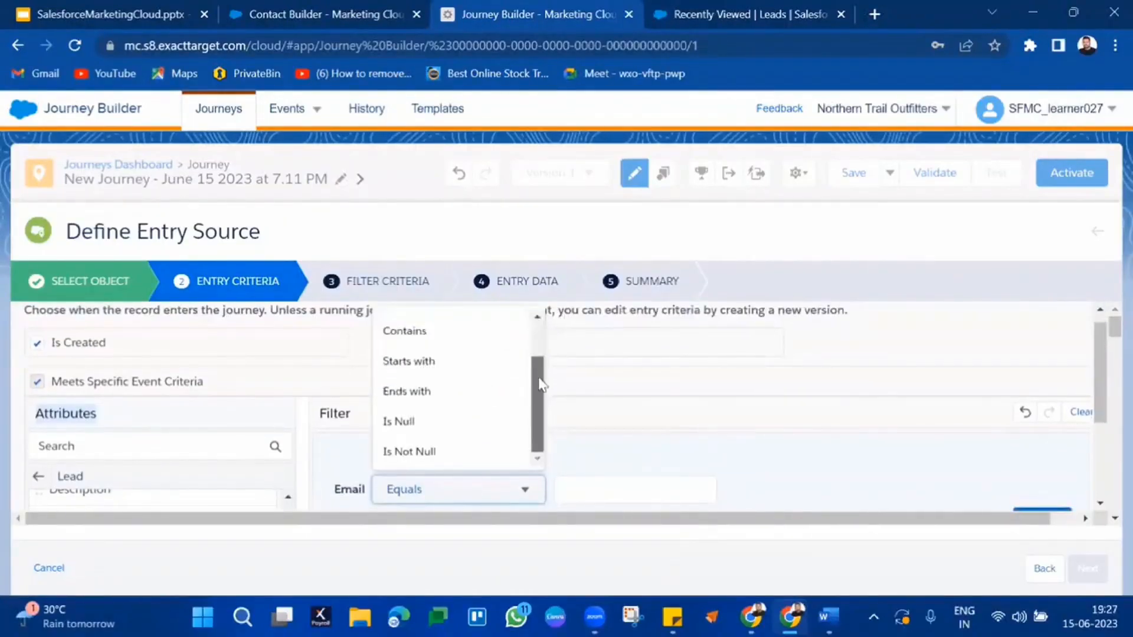
pyautogui.click(474, 435)
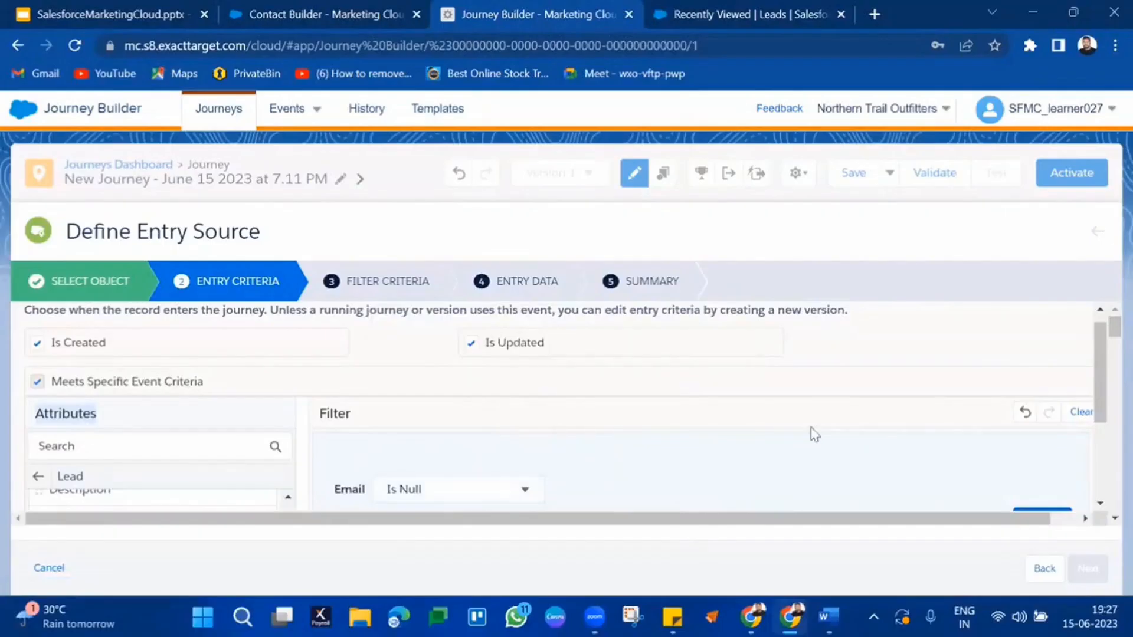
pyautogui.hscroll(1, 801, 461)
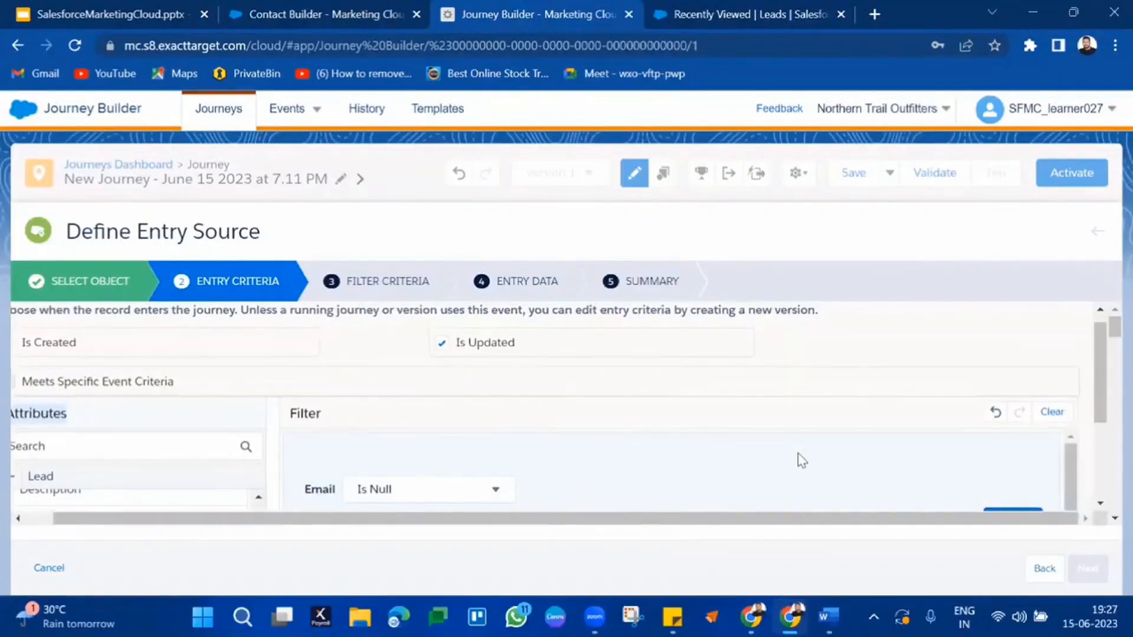
pyautogui.scroll(-1, 802, 460)
pyautogui.click(1053, 412)
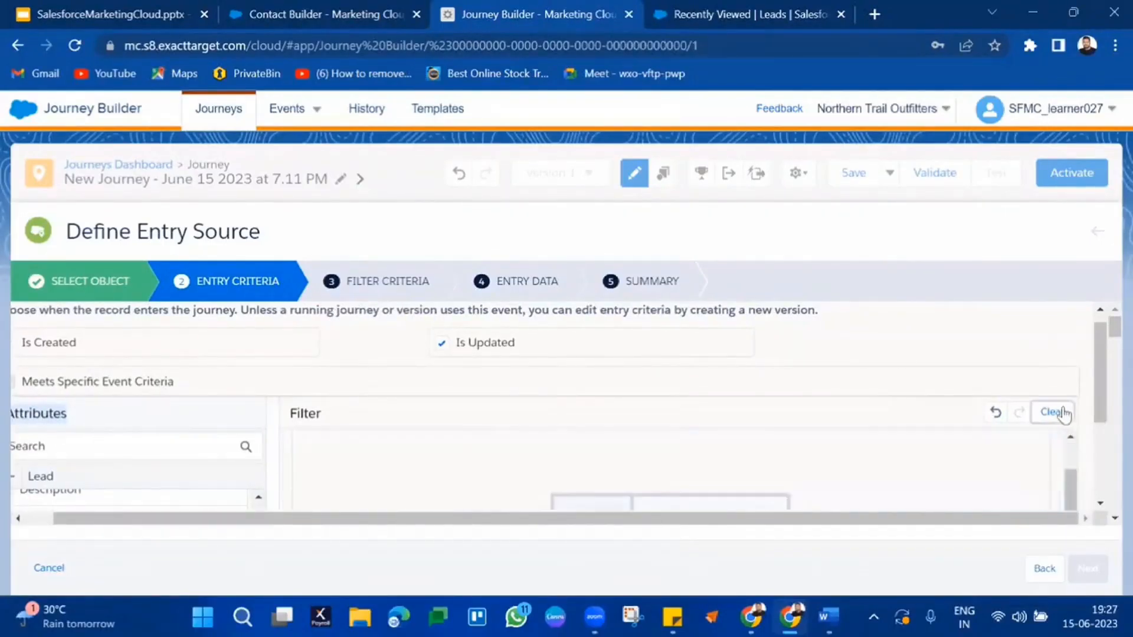
# Step: Untick Is Updated and Meets Specific Event Criteria so only created leads enter
pyautogui.scroll(1, 667, 400)
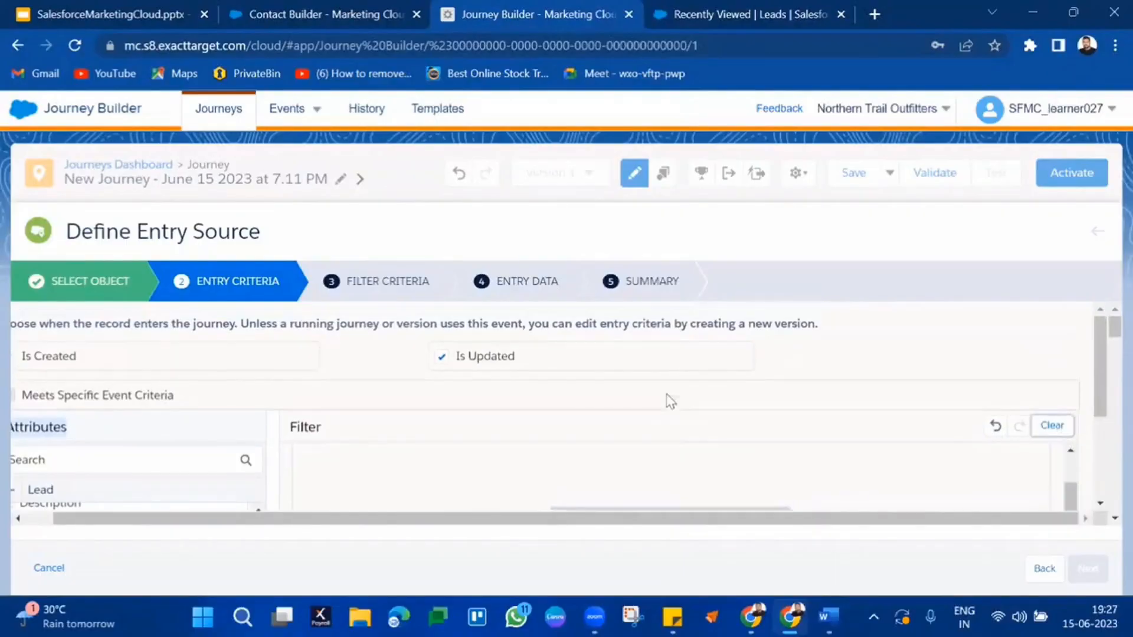
pyautogui.click(440, 358)
pyautogui.hscroll(-1, 453, 429)
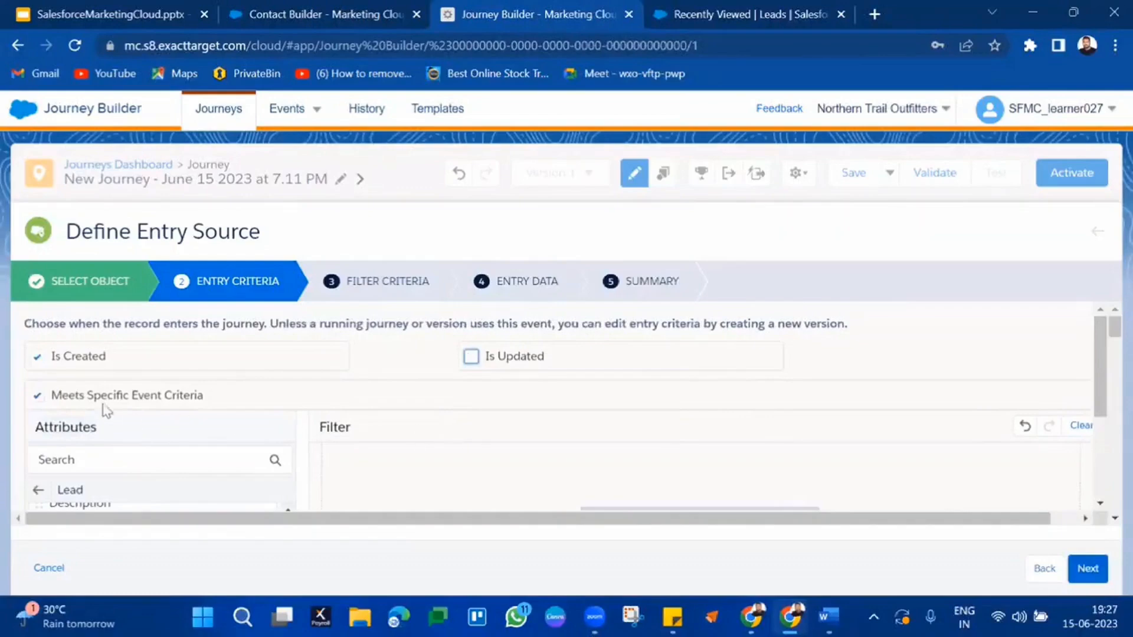
pyautogui.click(37, 397)
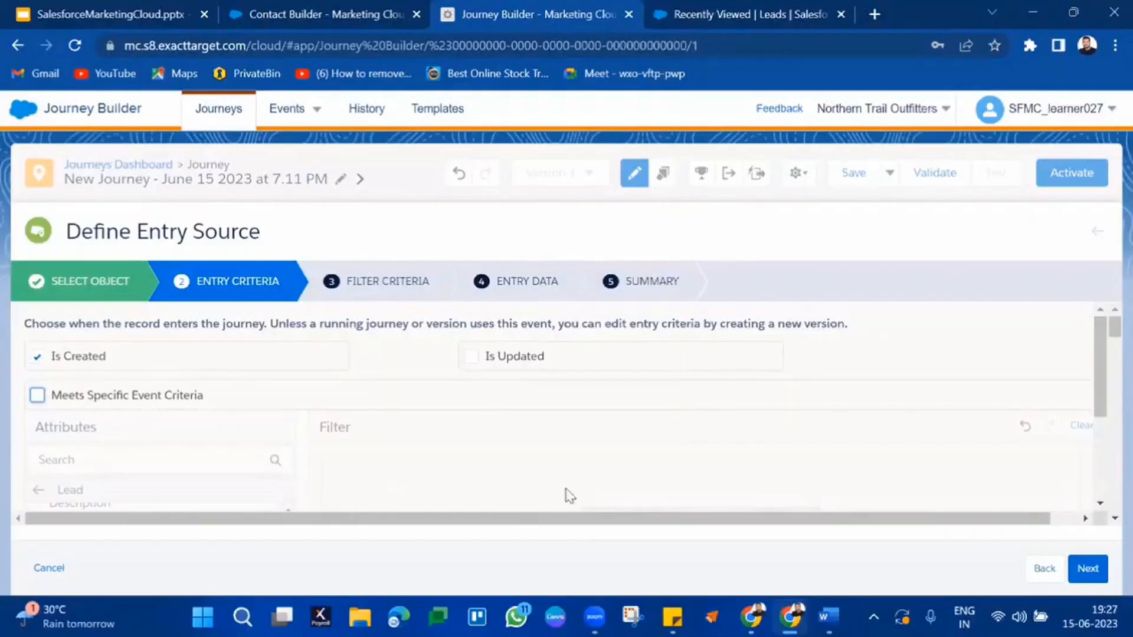
# Step: Review the Email, Email Opt Out and Lead ID entry data fields, then finish at Summary
pyautogui.click(1088, 570)
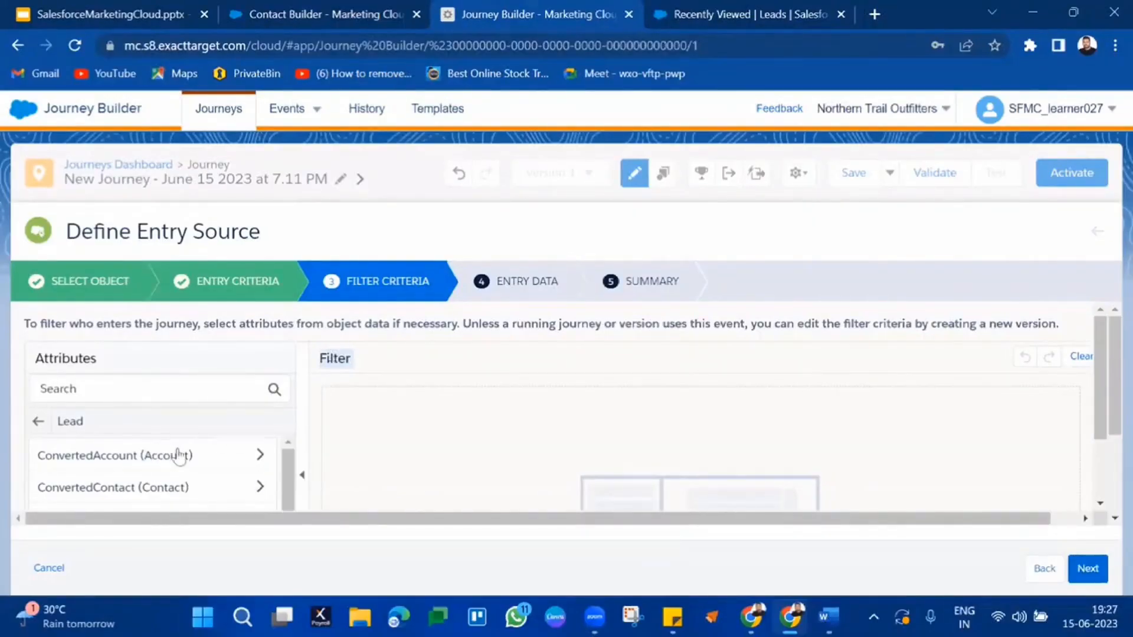
pyautogui.click(1074, 571)
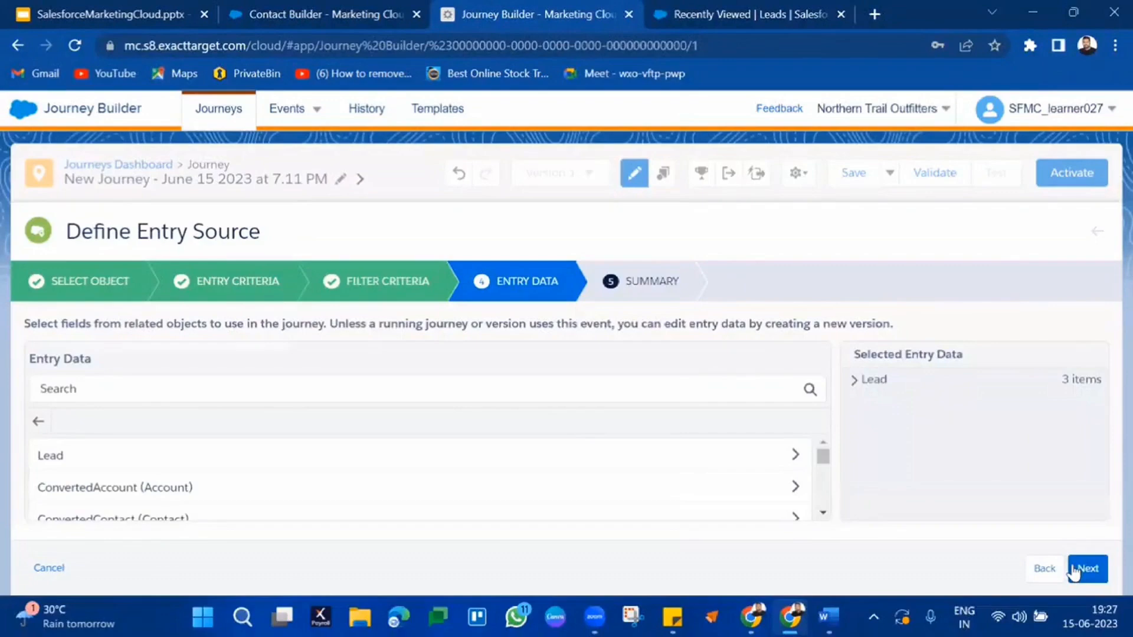
pyautogui.click(850, 384)
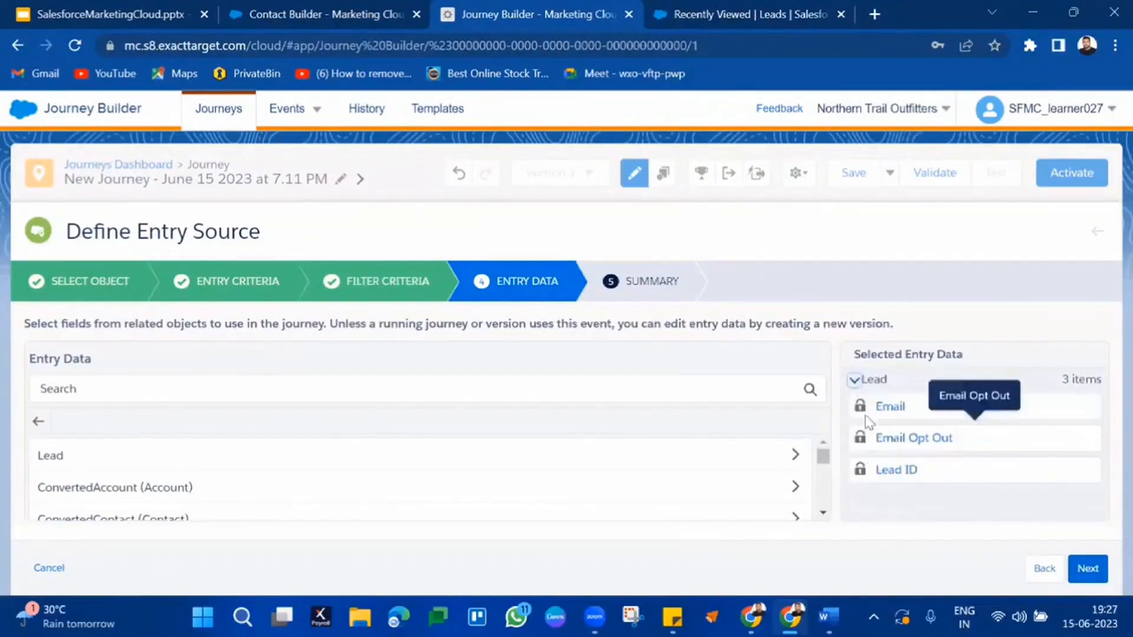
pyautogui.doubleClick(882, 407)
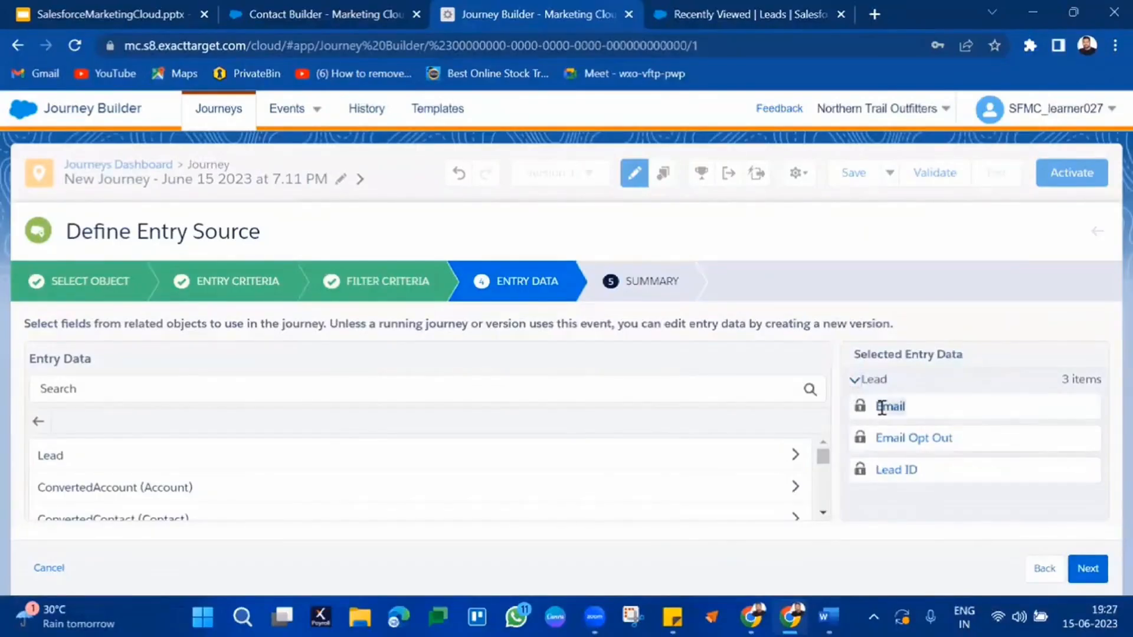
pyautogui.click(894, 438)
pyautogui.tripleClick(894, 438)
pyautogui.tripleClick(895, 463)
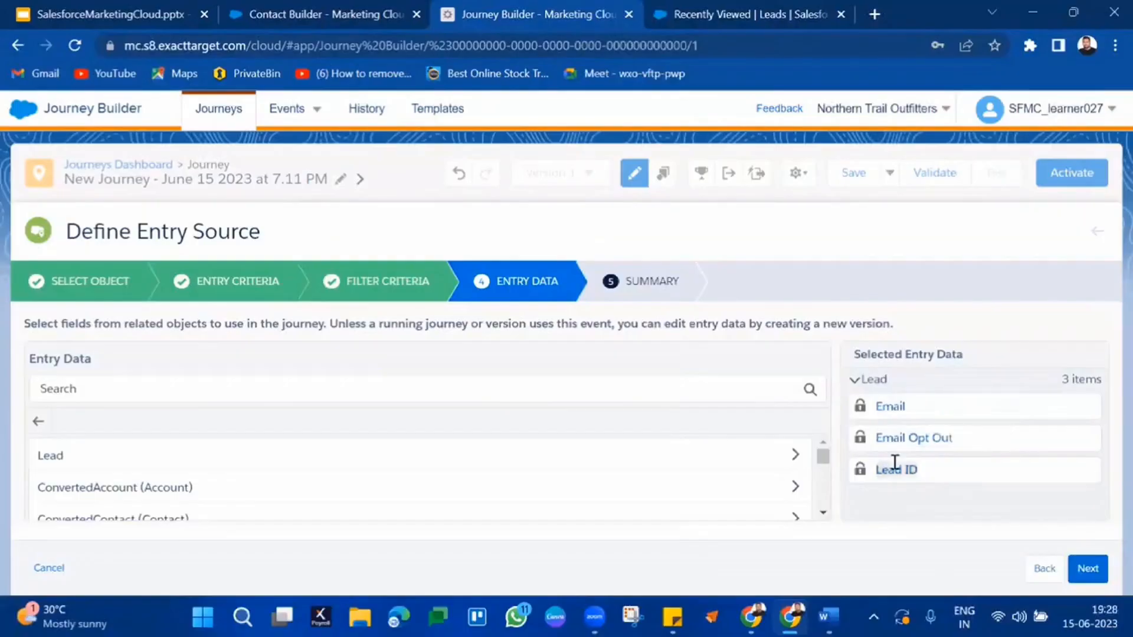
pyautogui.moveTo(880, 405); pyautogui.dragTo(924, 470)
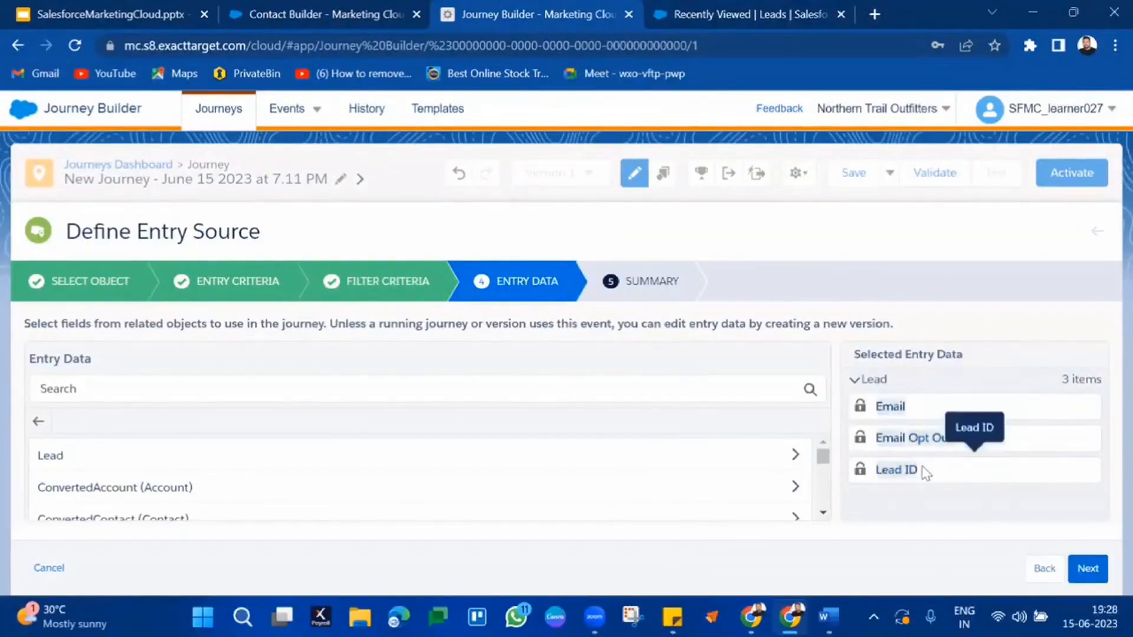
pyautogui.click(1088, 569)
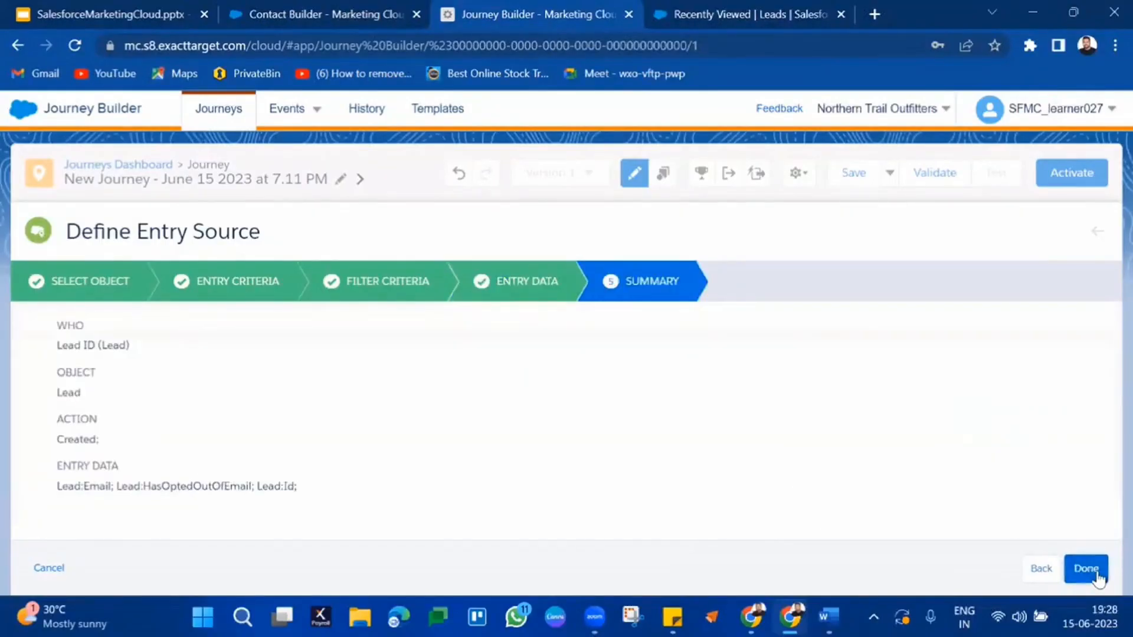
pyautogui.click(1094, 572)
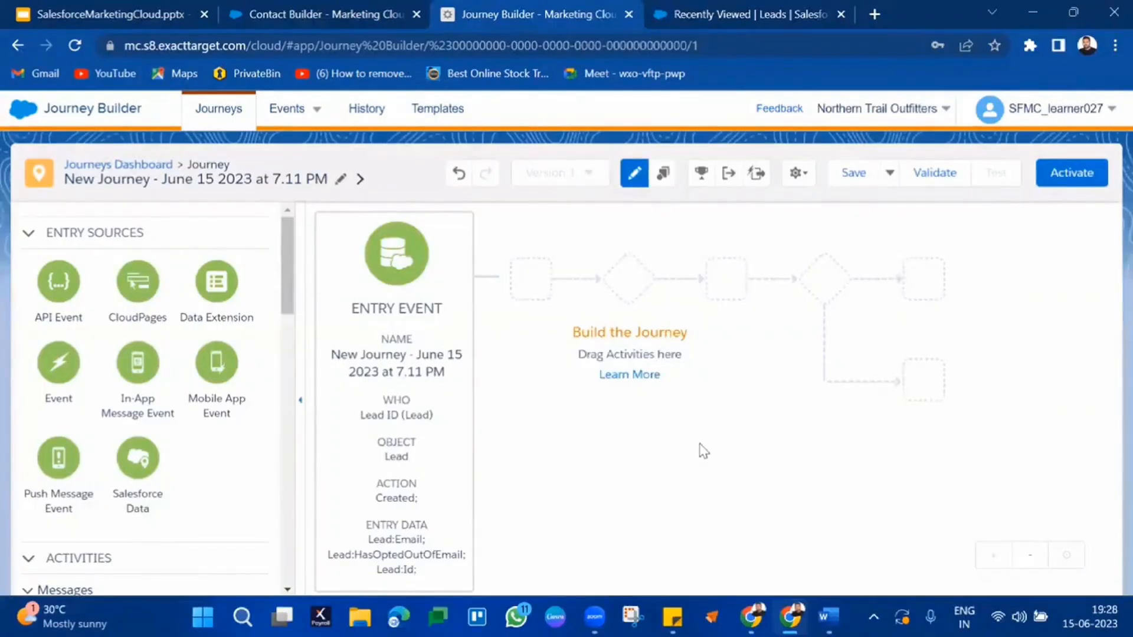
# Step: Place an Email activity right after the Entry Event and open its configuration
pyautogui.scroll(-5, 167, 410)
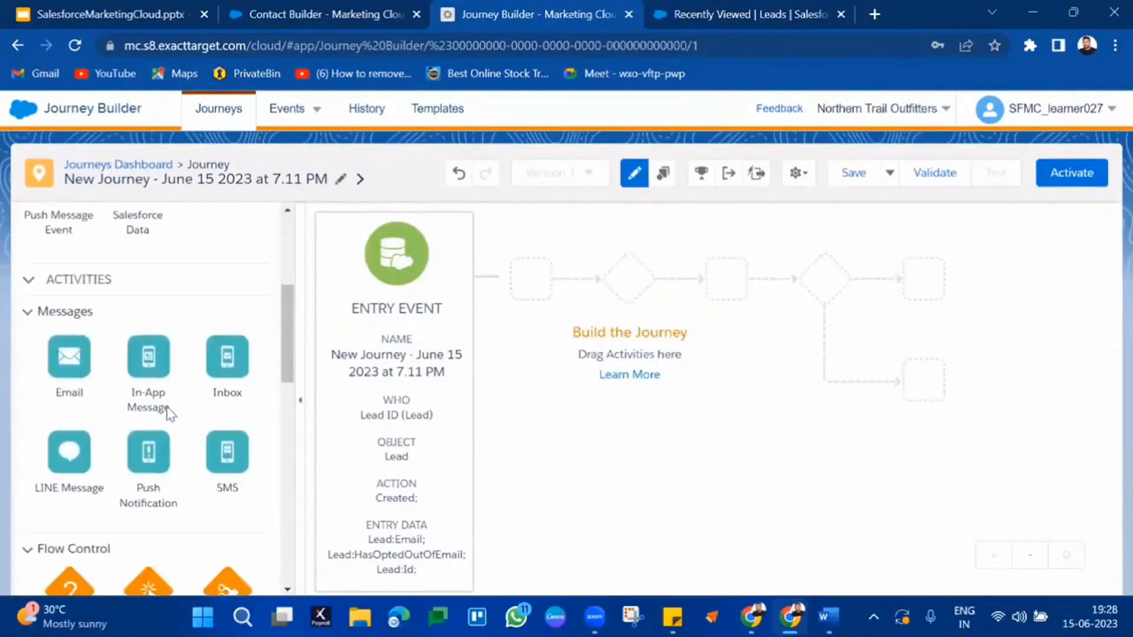
pyautogui.moveTo(62, 333); pyautogui.dragTo(490, 273)
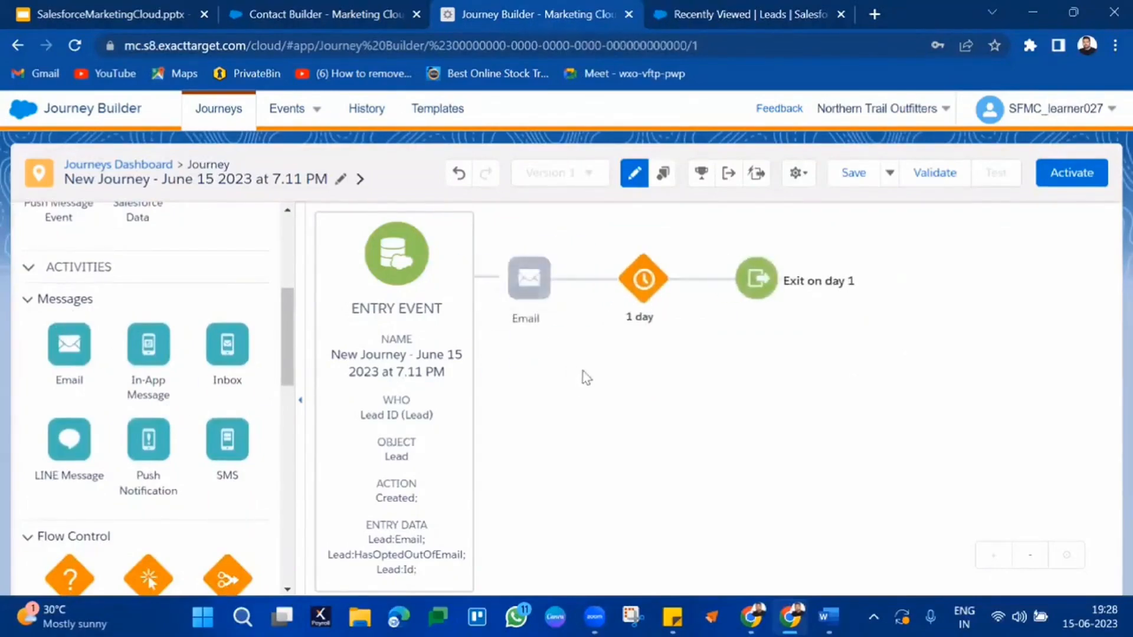
pyautogui.click(523, 272)
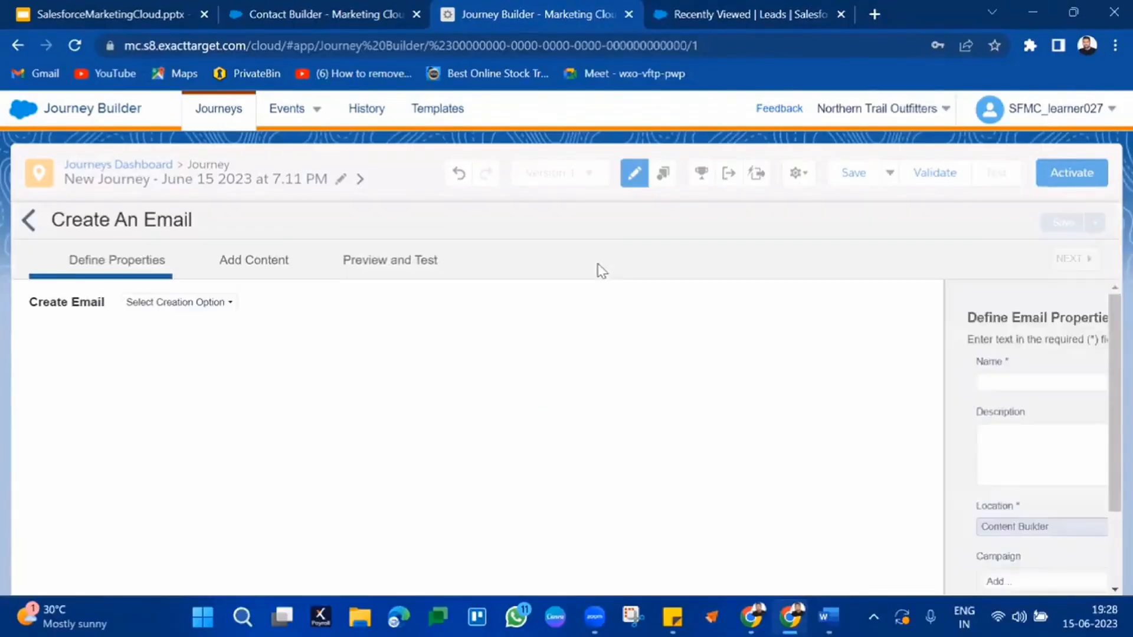
# Step: Create the email from the Blank Page template, name it 'new lead', and continue
pyautogui.click(230, 309)
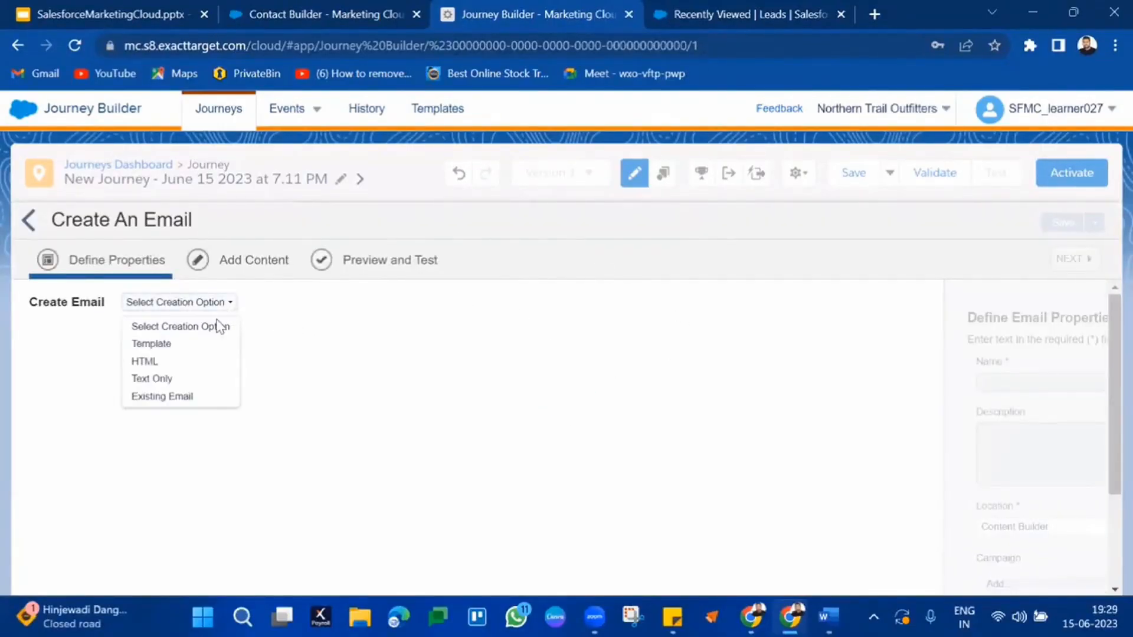
pyautogui.click(178, 346)
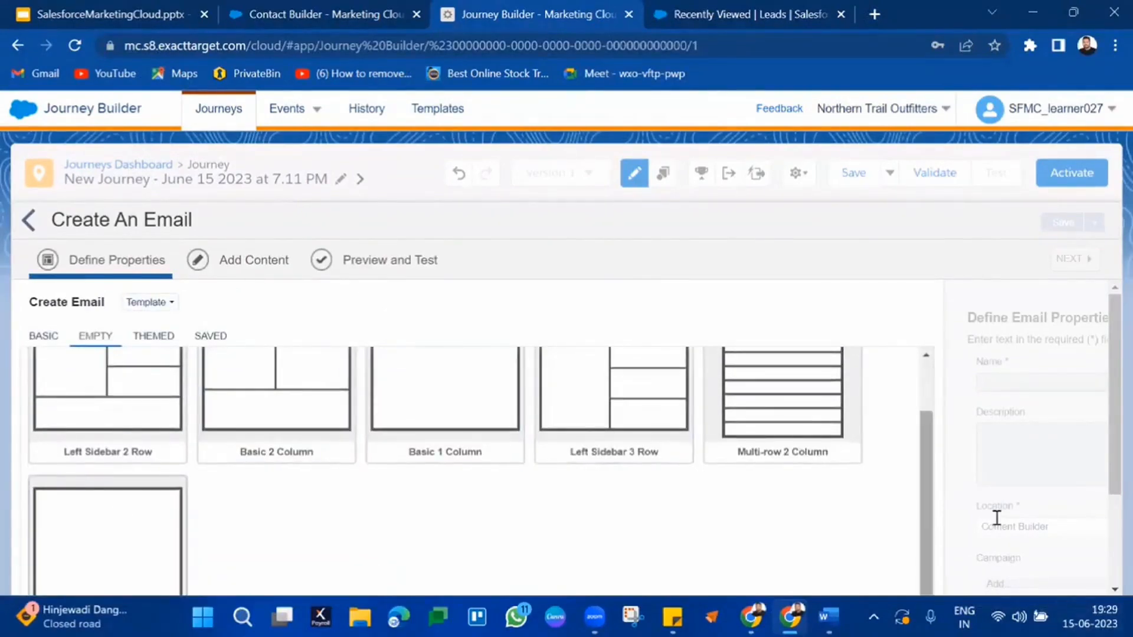
pyautogui.scroll(-2, 1001, 519)
pyautogui.click(914, 535)
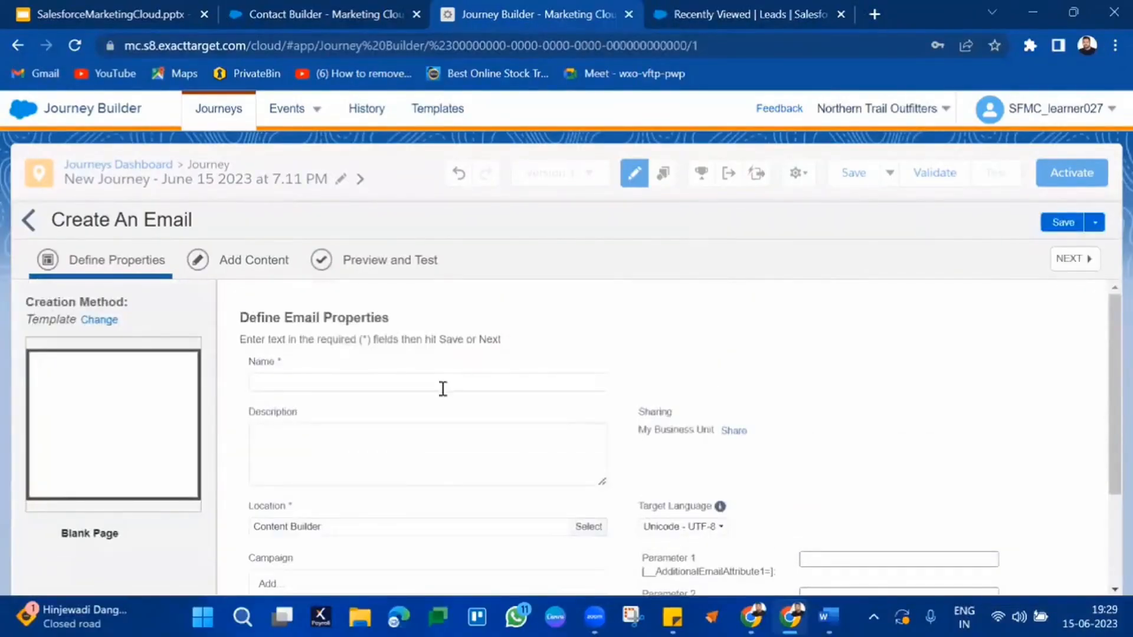
pyautogui.click(443, 388)
pyautogui.write('new lead')
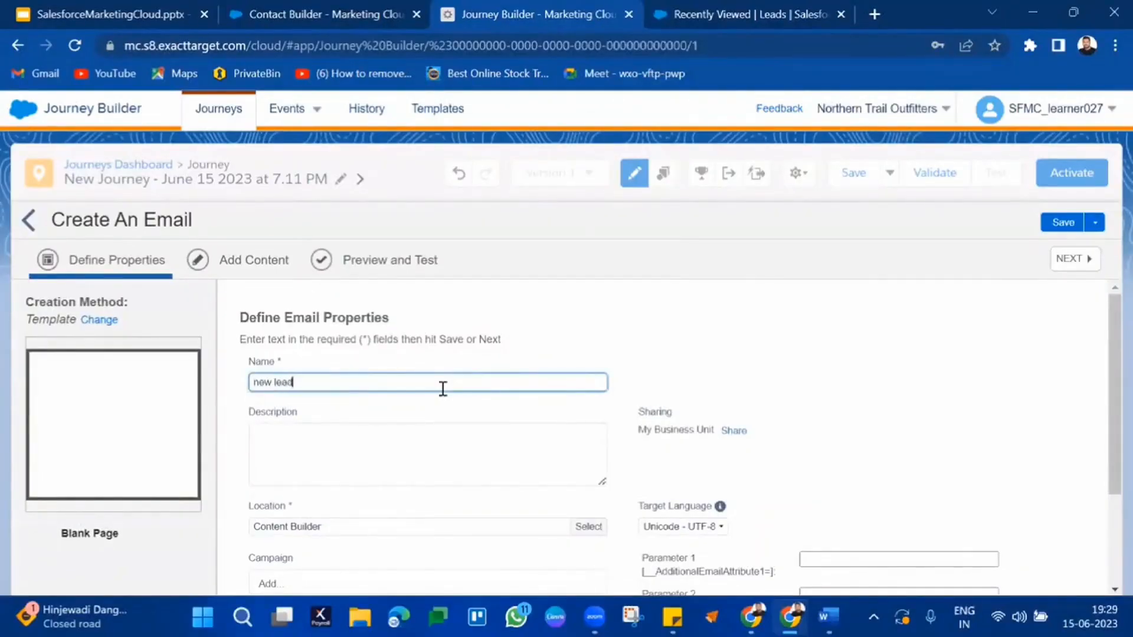
pyautogui.click(1081, 260)
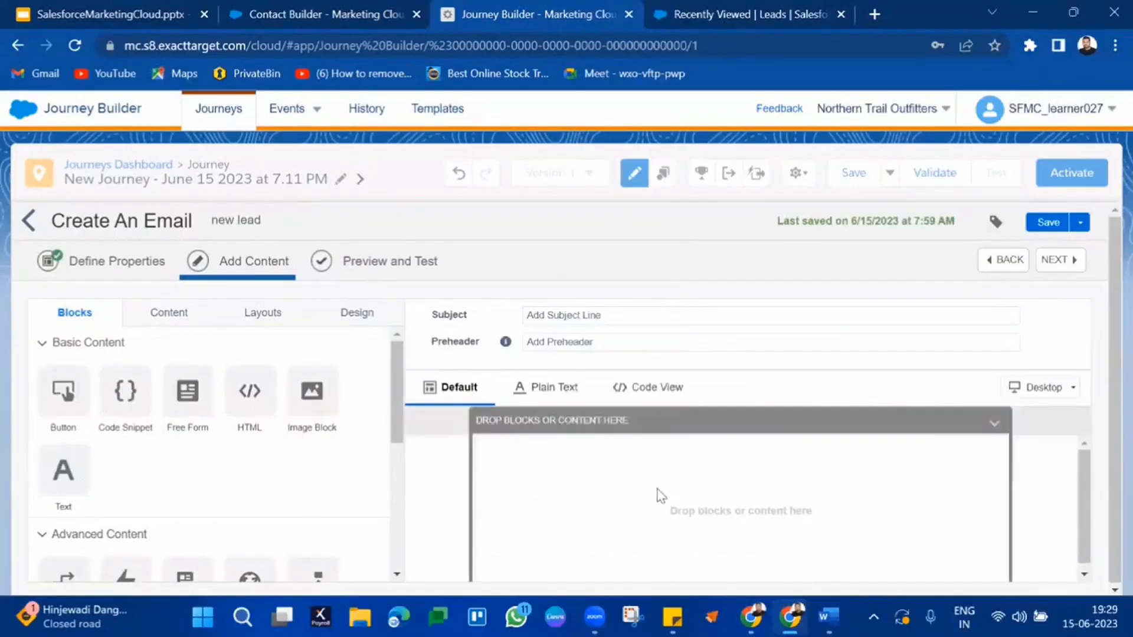
# Step: Add a text block reading 'welcome to our training program' styled as Primary Title
pyautogui.moveTo(63, 471); pyautogui.dragTo(606, 480)
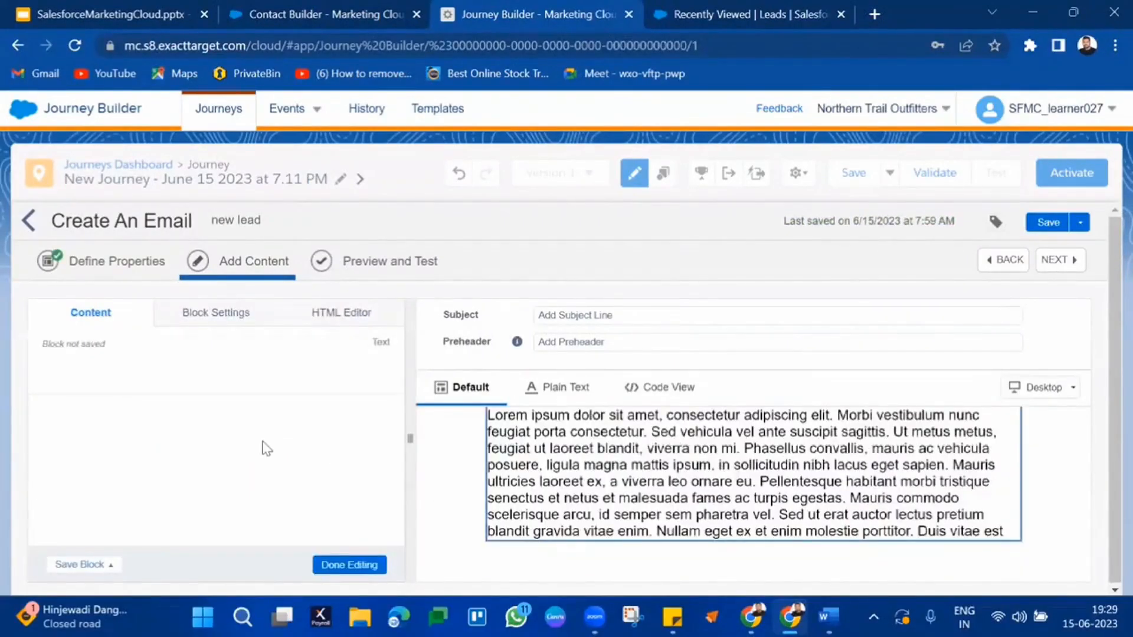
pyautogui.click(239, 473)
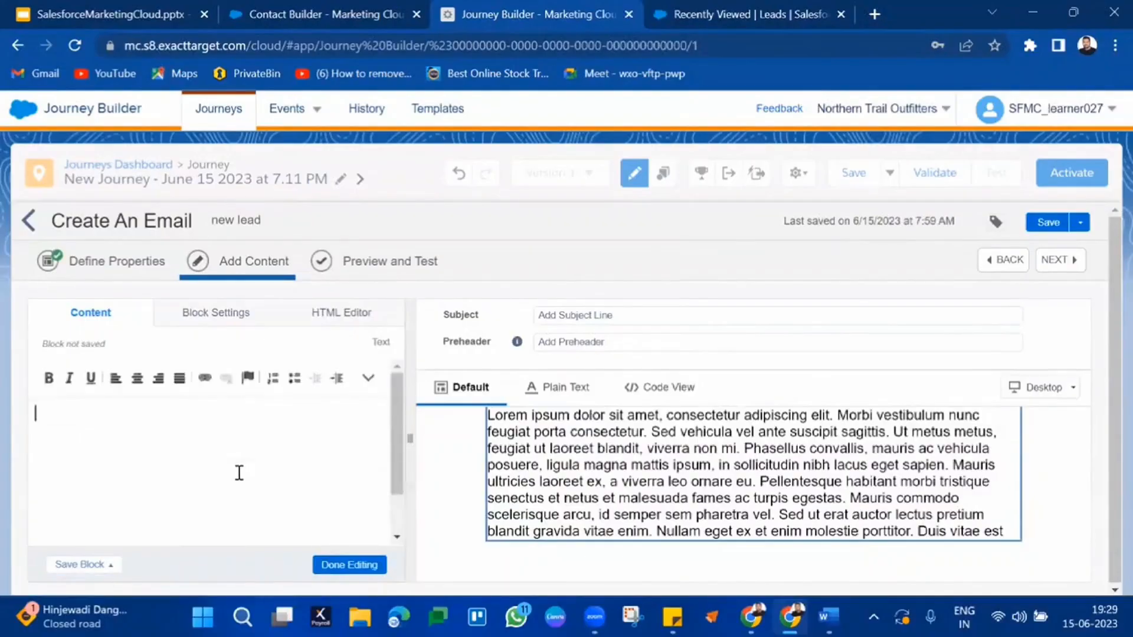
pyautogui.write('wel')
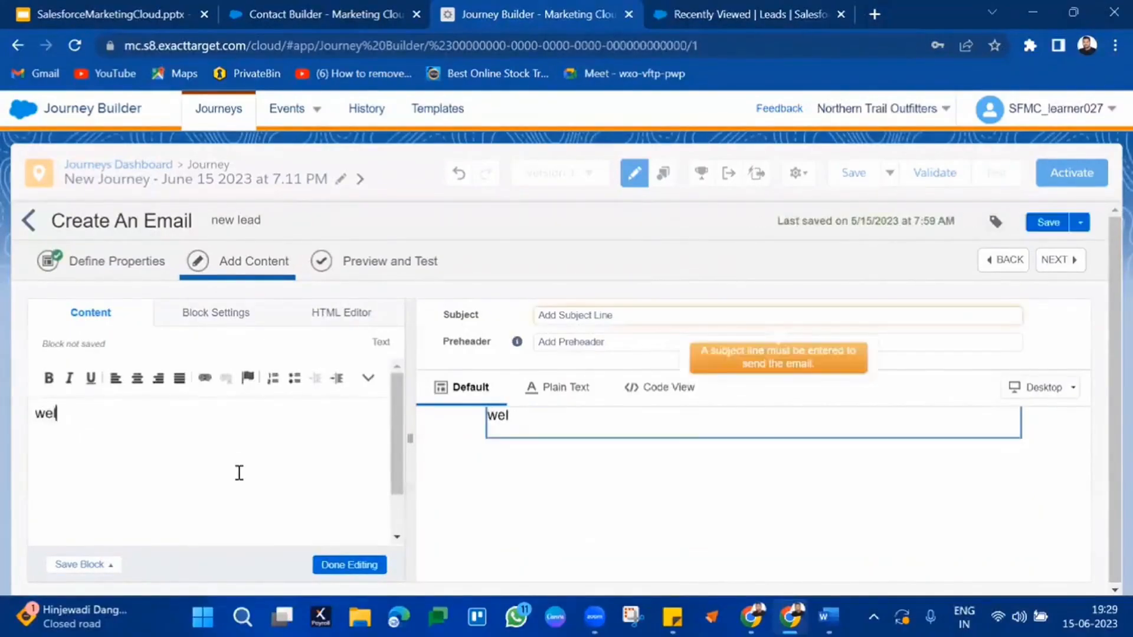
pyautogui.write('come to our tr')
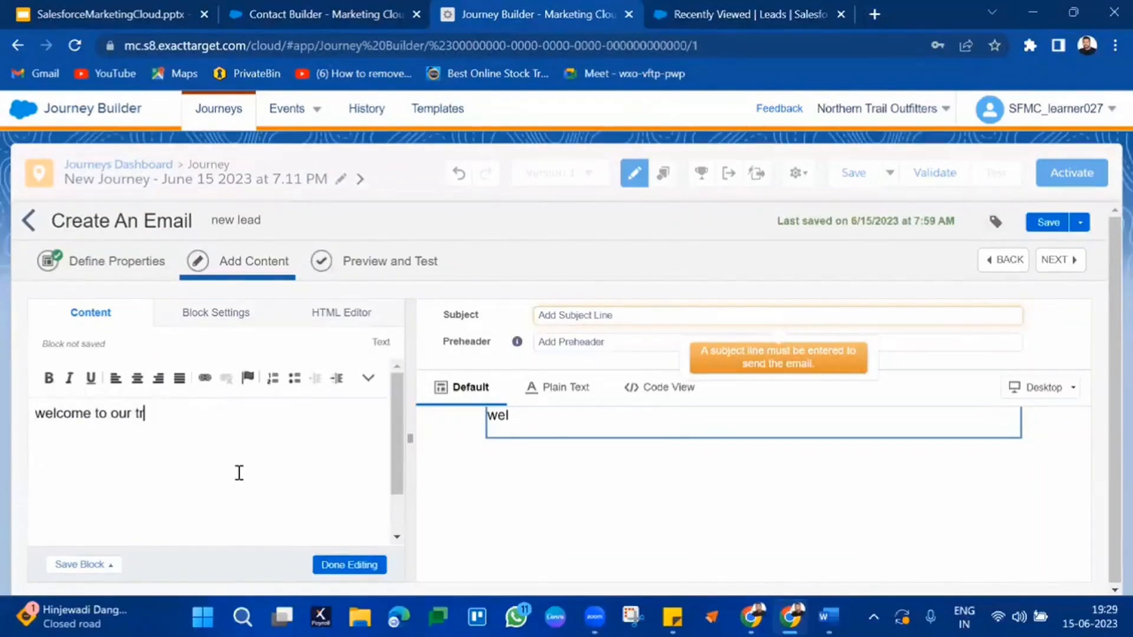
pyautogui.write('aining ')
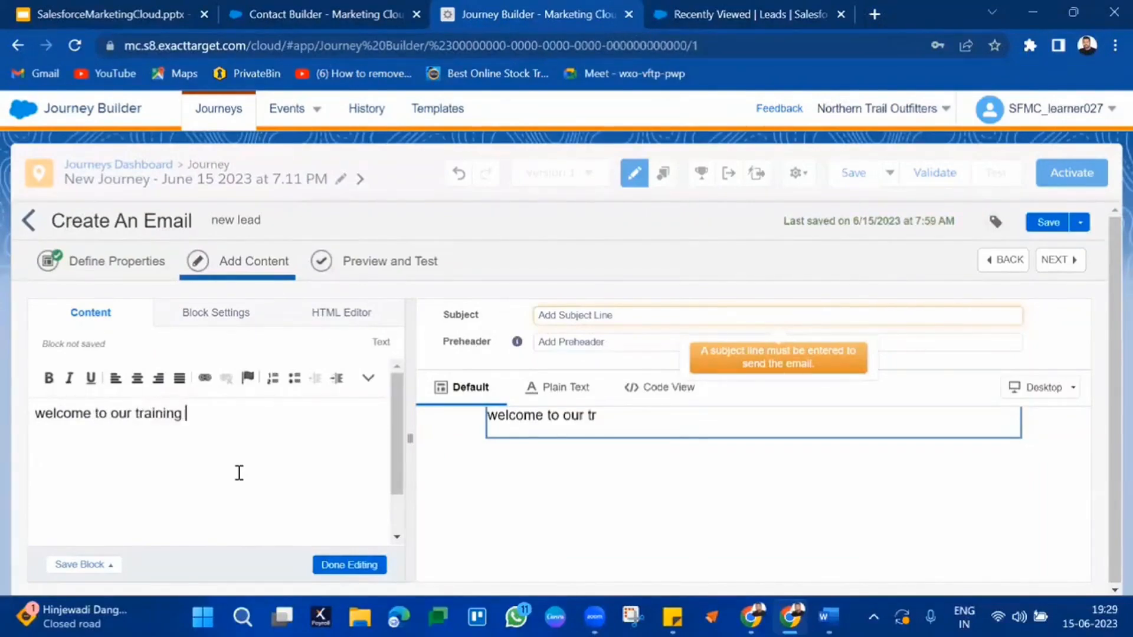
pyautogui.write('program')
pyautogui.tripleClick(75, 413)
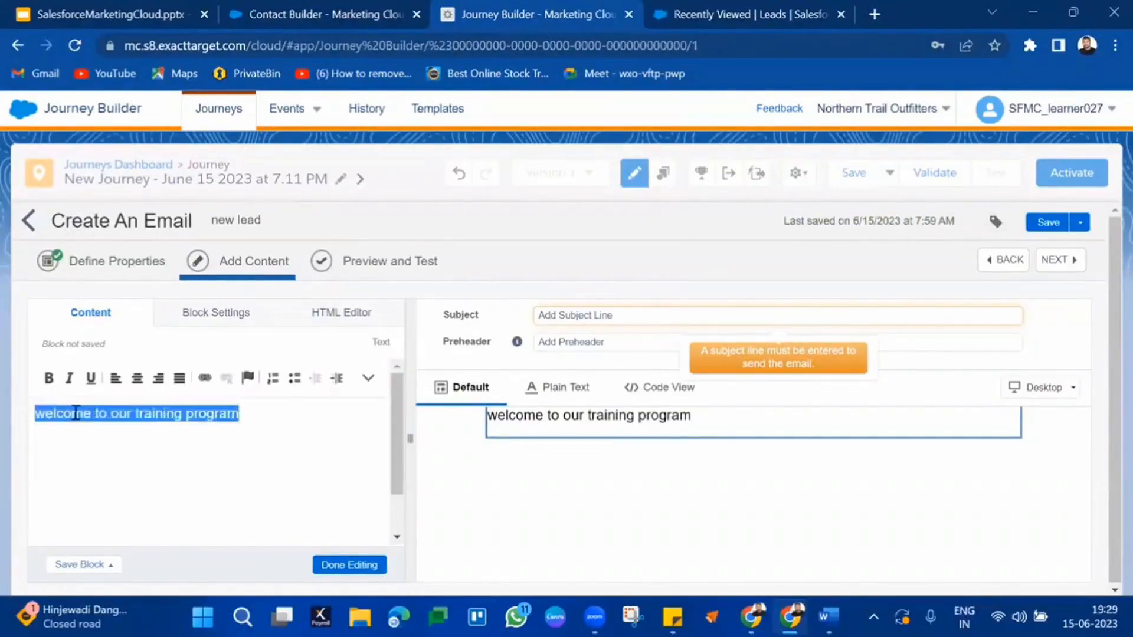
pyautogui.click(368, 379)
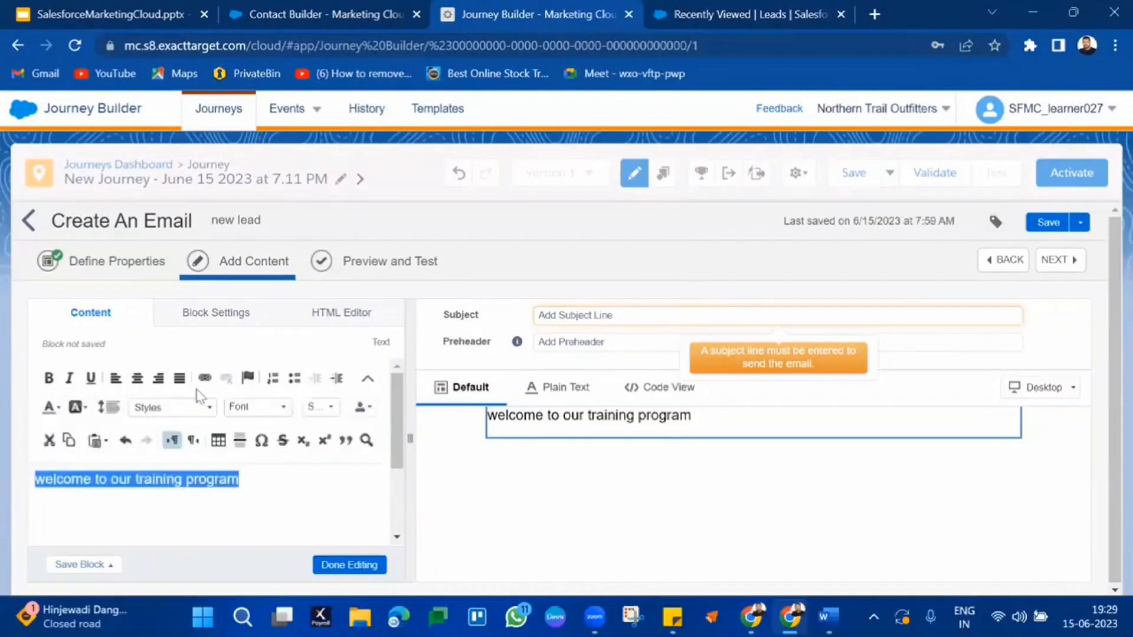
pyautogui.click(145, 409)
pyautogui.click(150, 436)
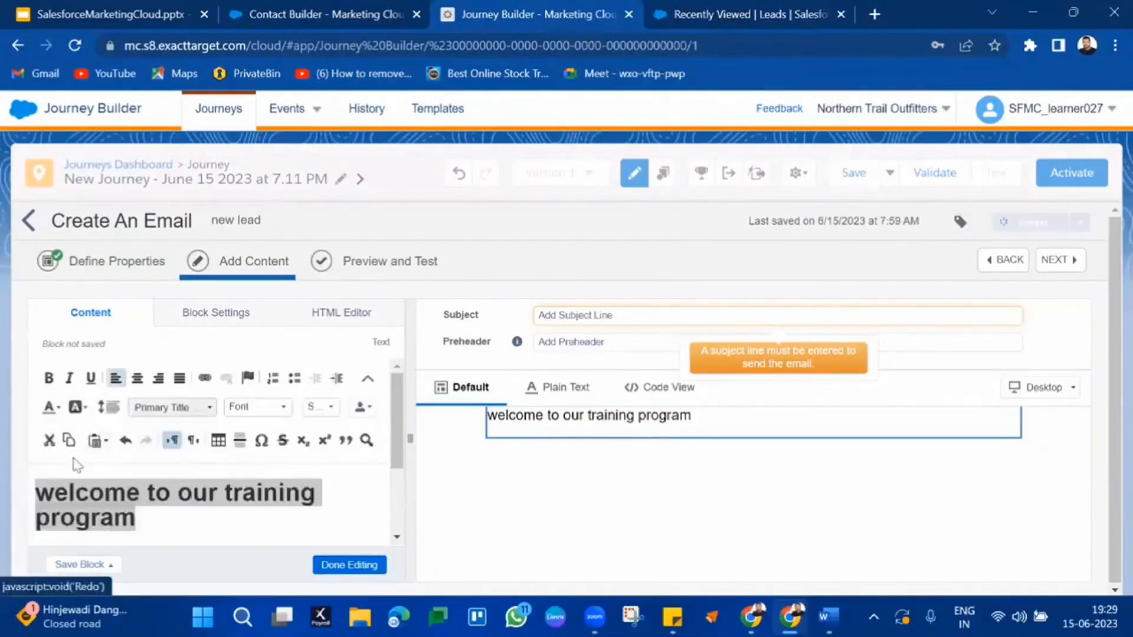
# Step: Capitalise the heading to 'Welcome' and colour it orange
pyautogui.click(54, 493)
pyautogui.press('BackSpace')
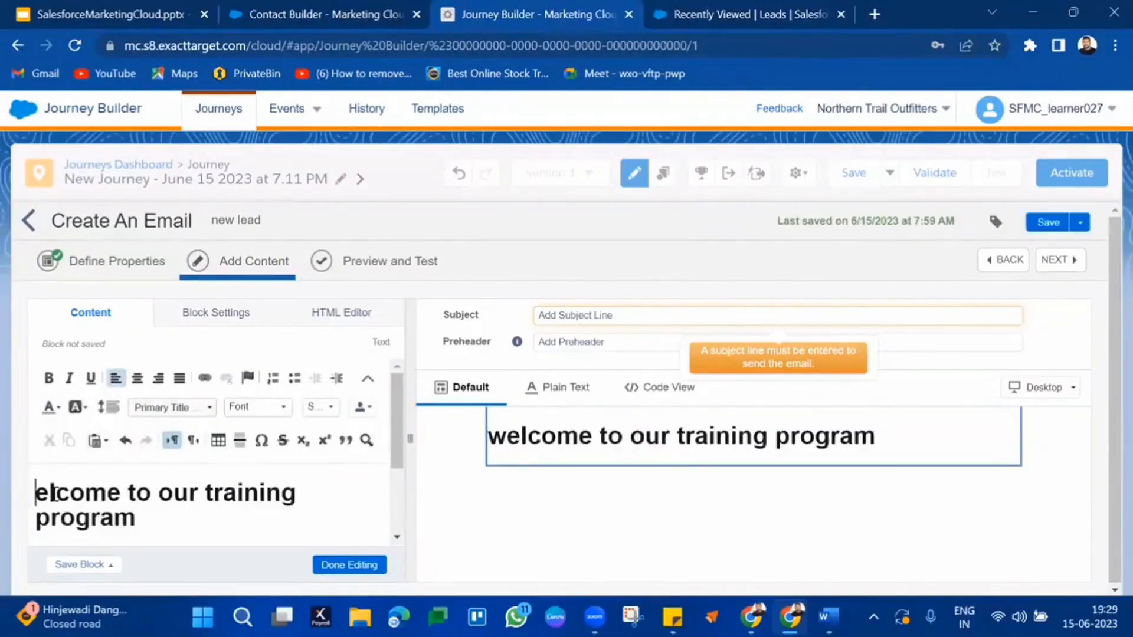
pyautogui.write('W')
pyautogui.tripleClick(55, 494)
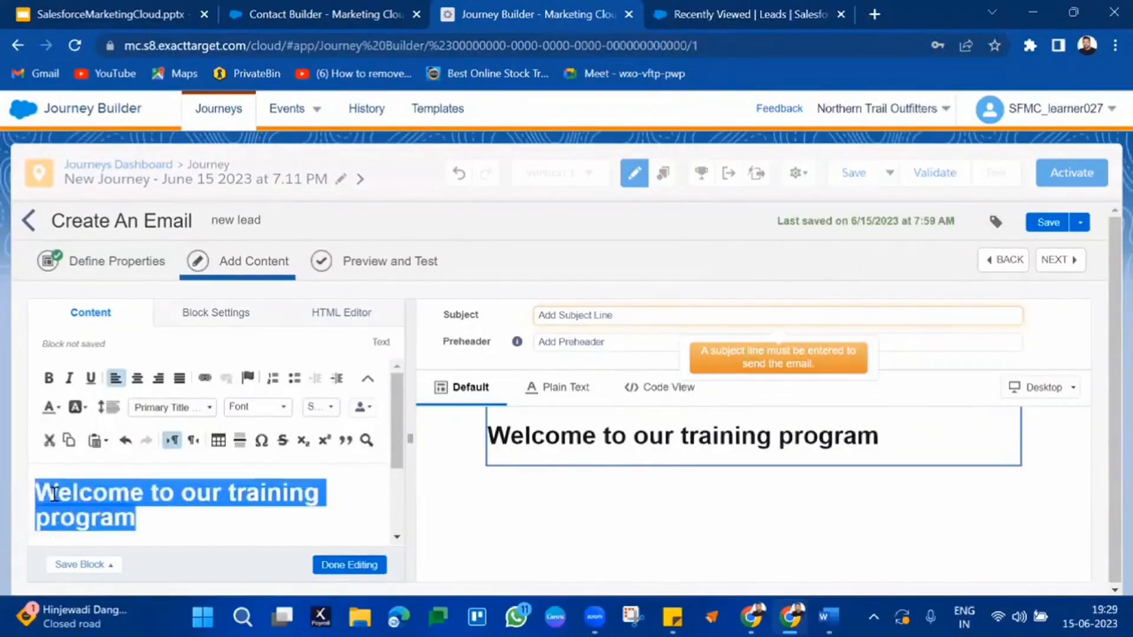
pyautogui.click(57, 407)
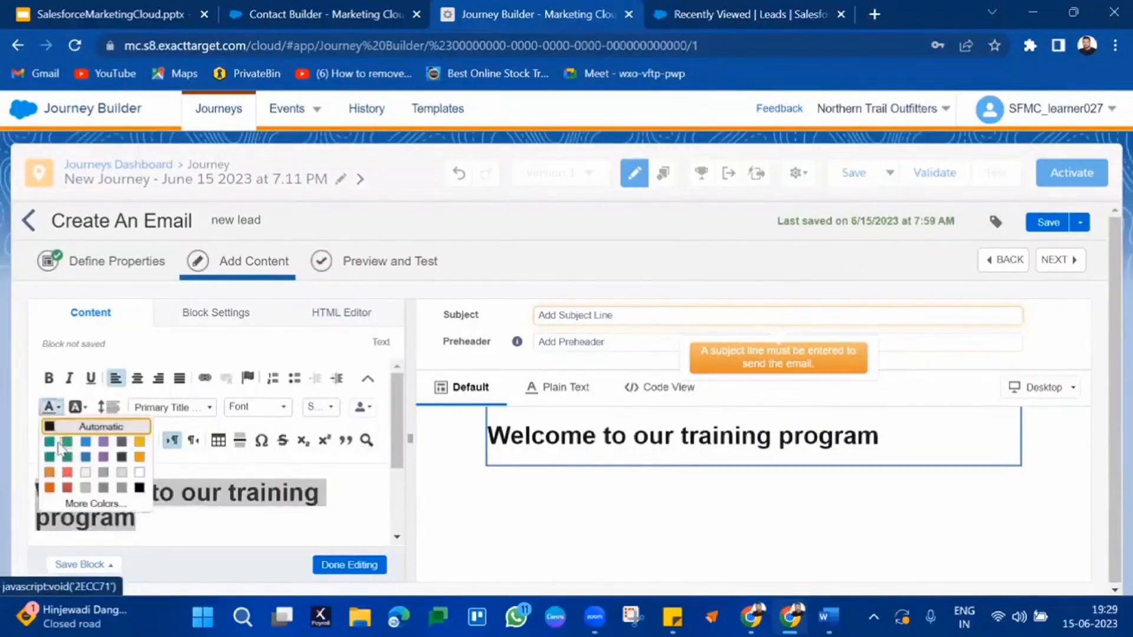
pyautogui.click(60, 406)
# Step: Bold the heading, set the subject line to 'welcome', save, and go to Preview and Test
pyautogui.click(58, 405)
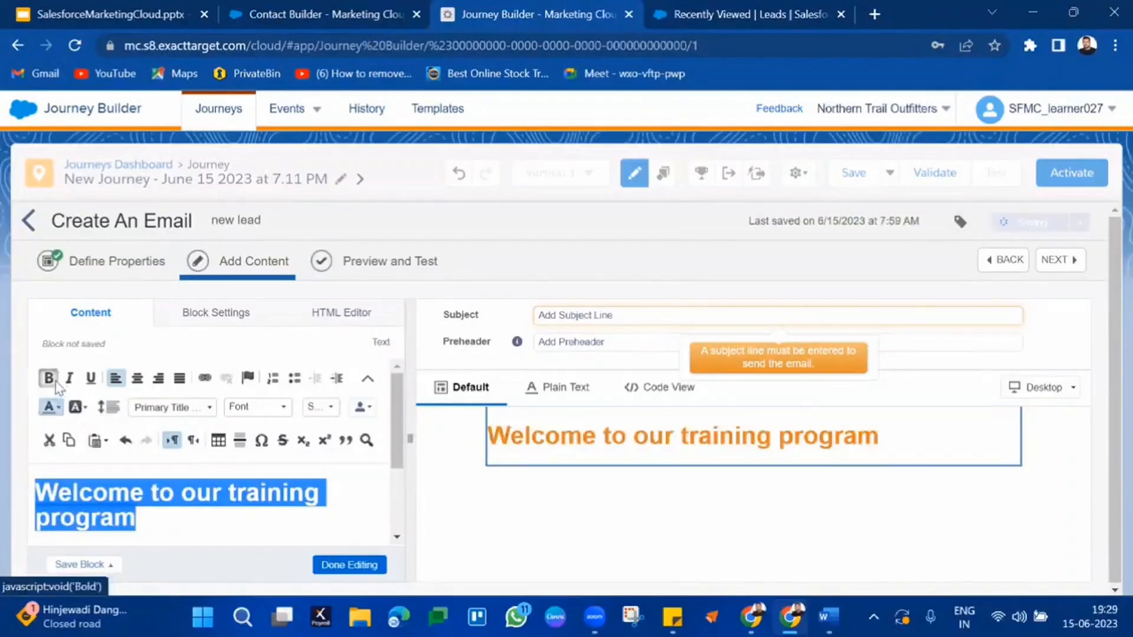
pyautogui.click(357, 565)
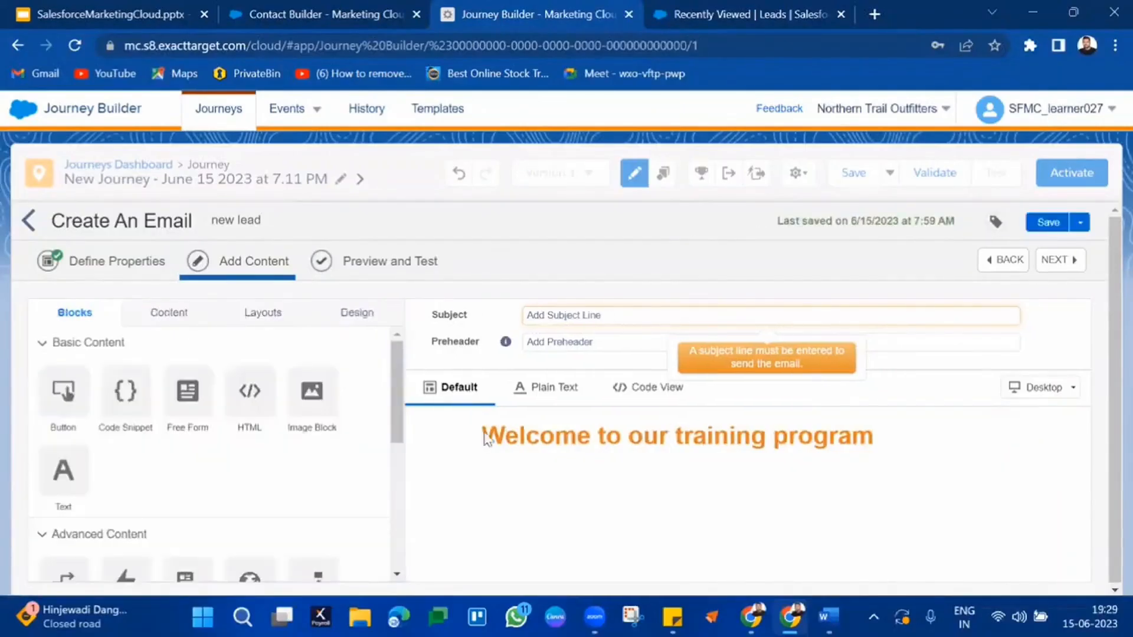
pyautogui.click(605, 316)
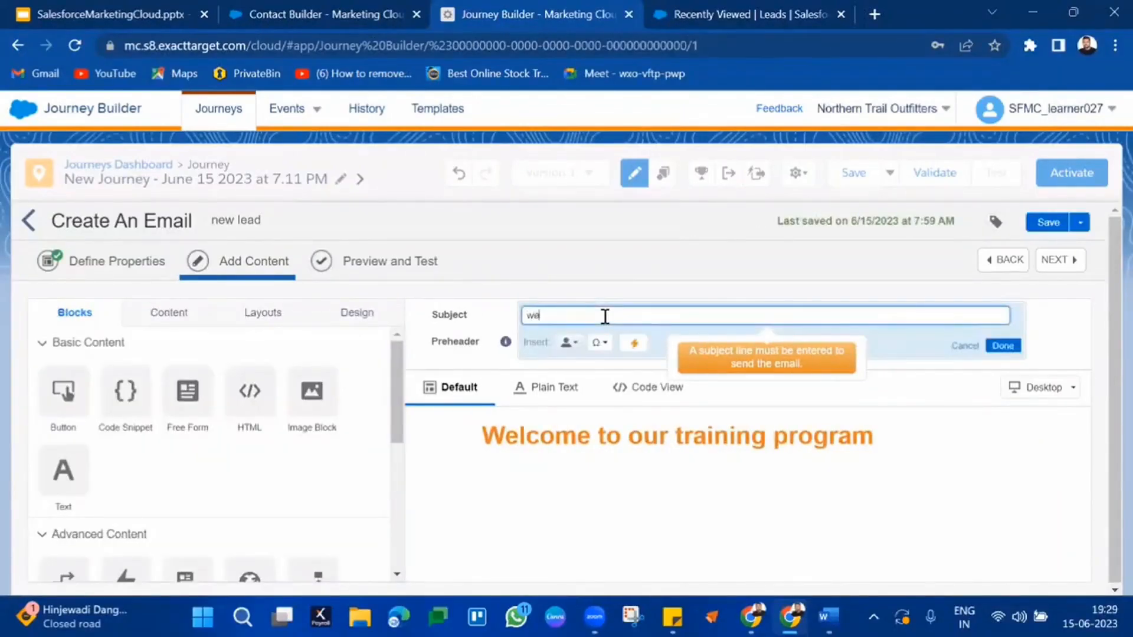
pyautogui.write('welcome')
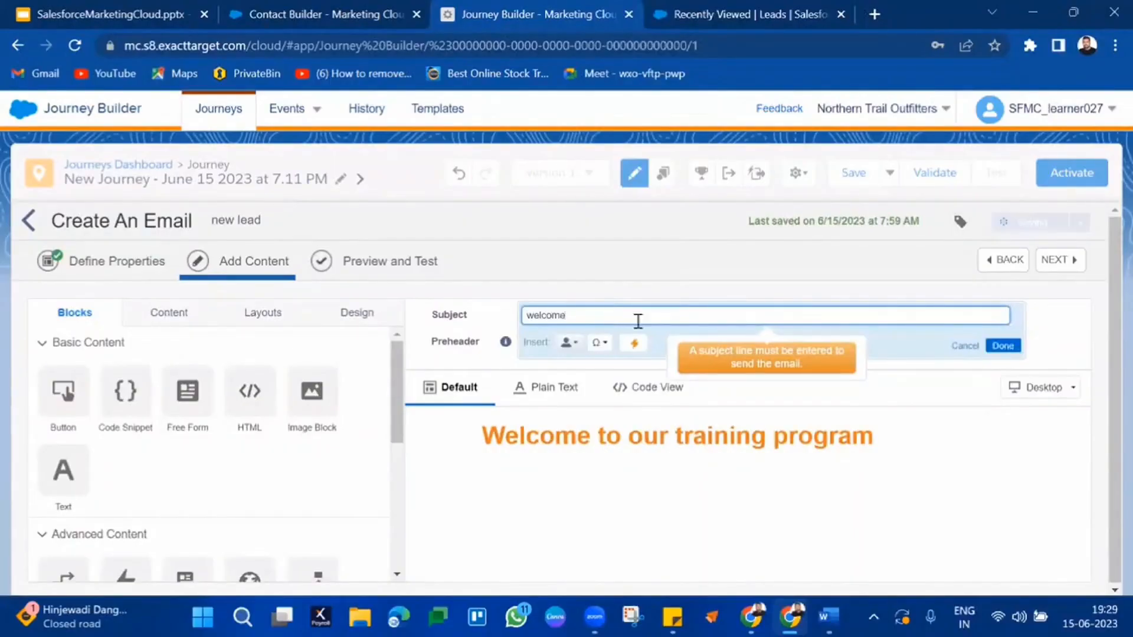
pyautogui.click(1002, 346)
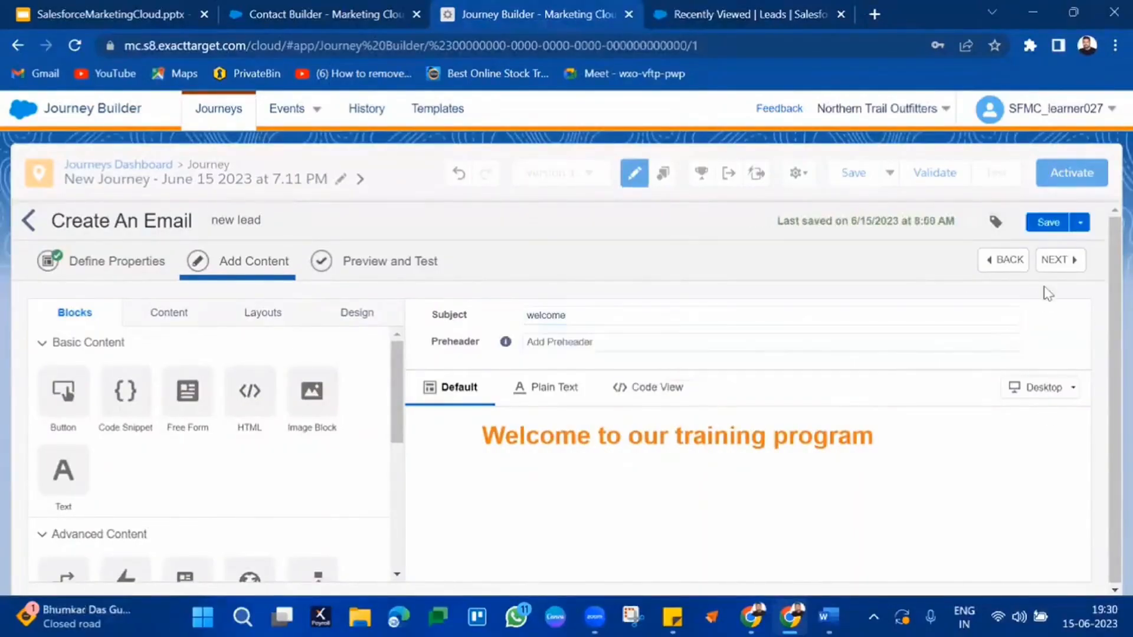
pyautogui.click(1051, 223)
pyautogui.click(1061, 261)
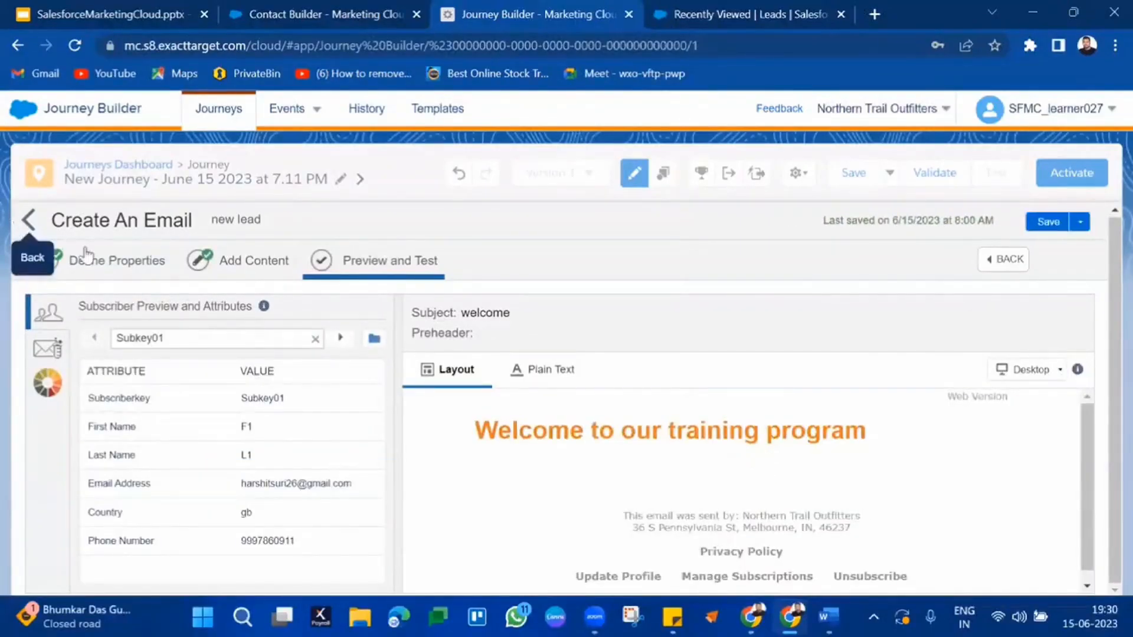
# Step: Complete the Email activity with the new lead message, then view the journey Settings
pyautogui.click(23, 222)
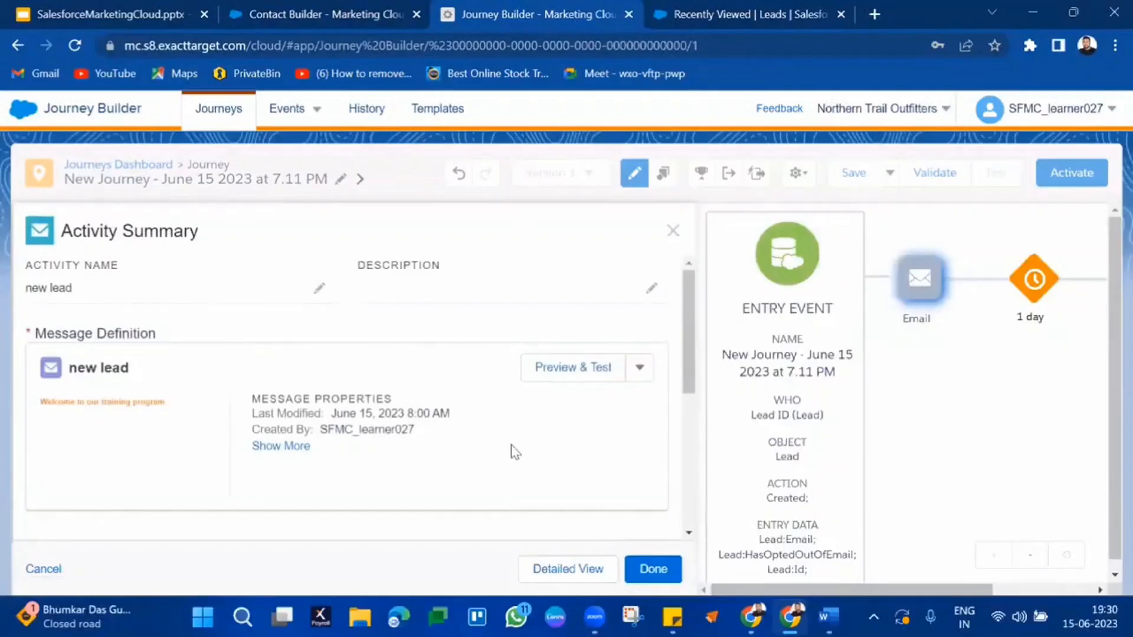
pyautogui.scroll(-3, 516, 452)
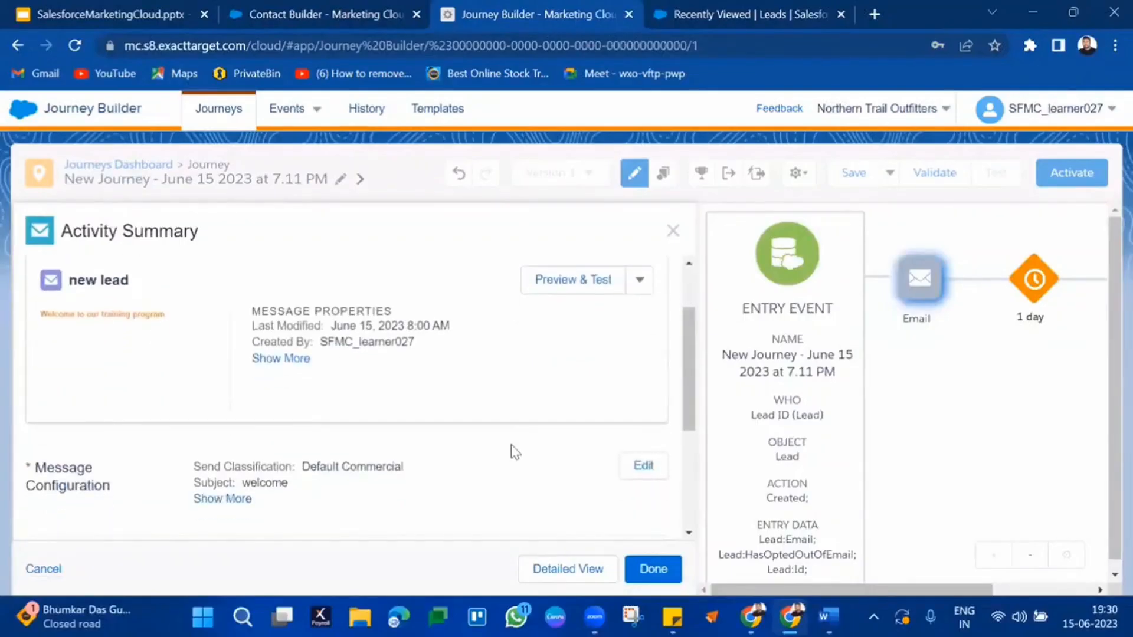
pyautogui.click(653, 569)
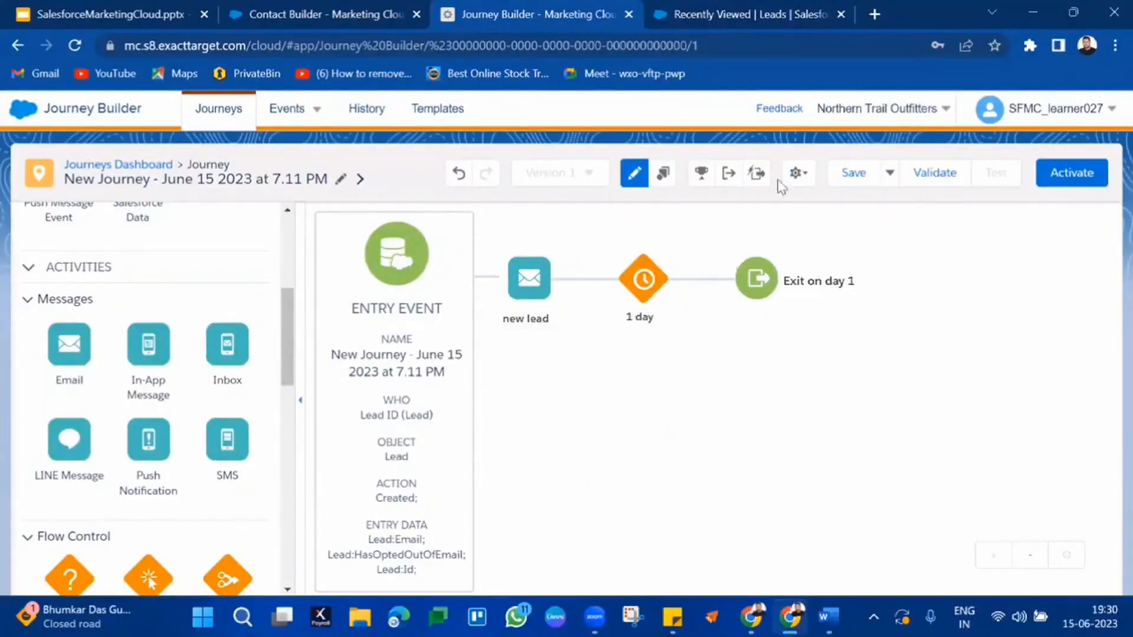
pyautogui.click(803, 177)
# Step: Set the journey's Journey Settings to No re-entry and close them with Done
pyautogui.click(766, 208)
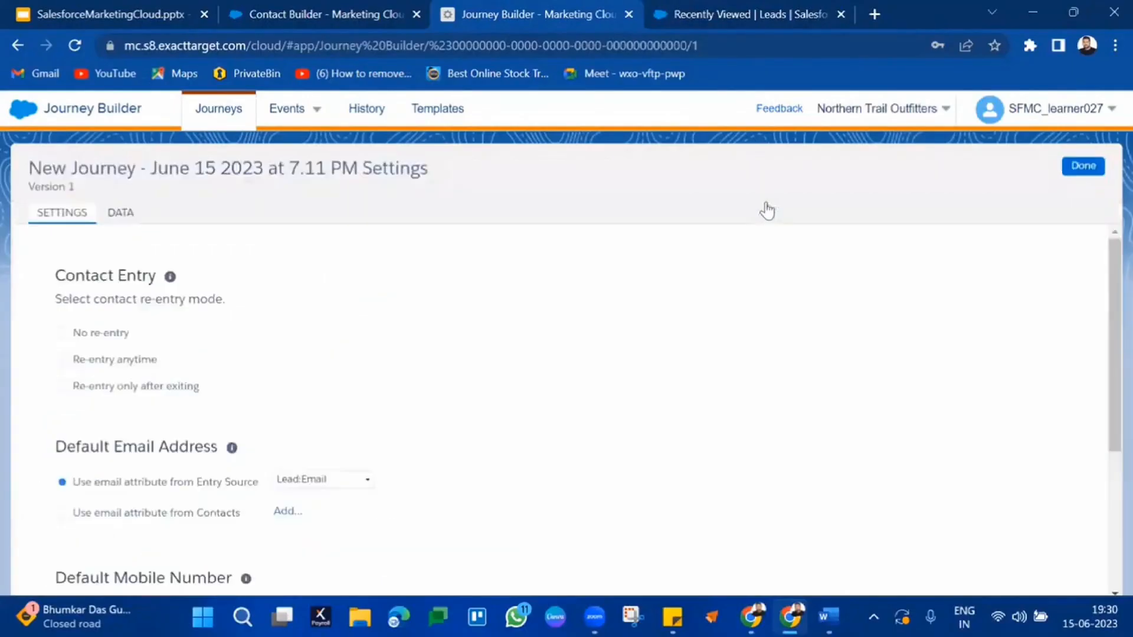
pyautogui.click(115, 335)
pyautogui.scroll(-4, 1018, 351)
pyautogui.click(1097, 170)
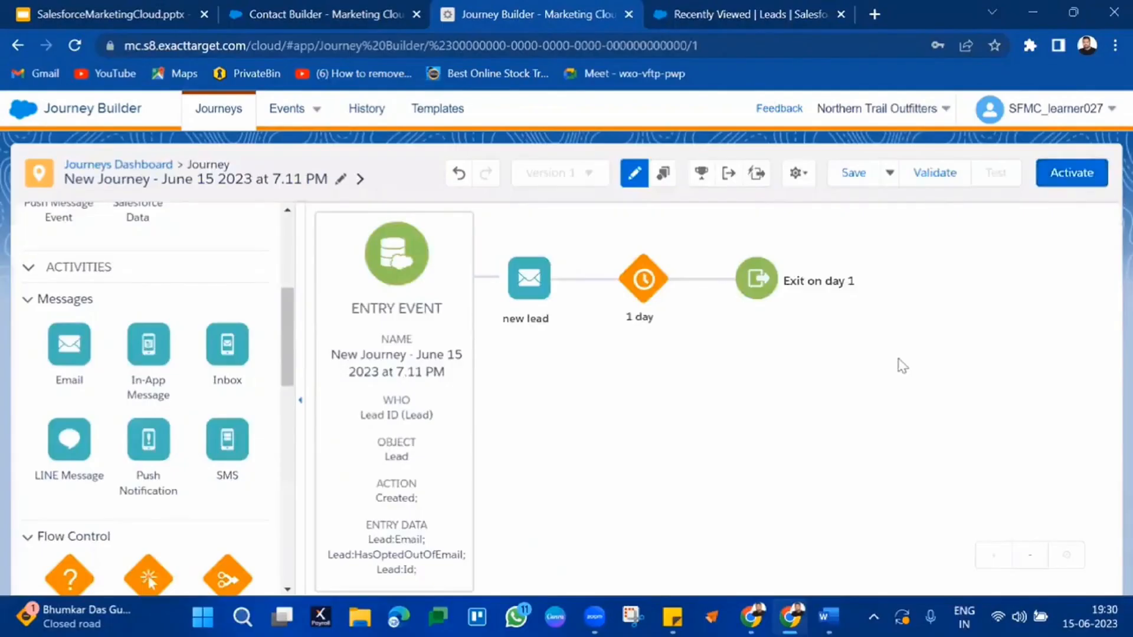
# Step: Validate the June 15 journey, confirm Activate, return to it and reload the page
pyautogui.click(935, 172)
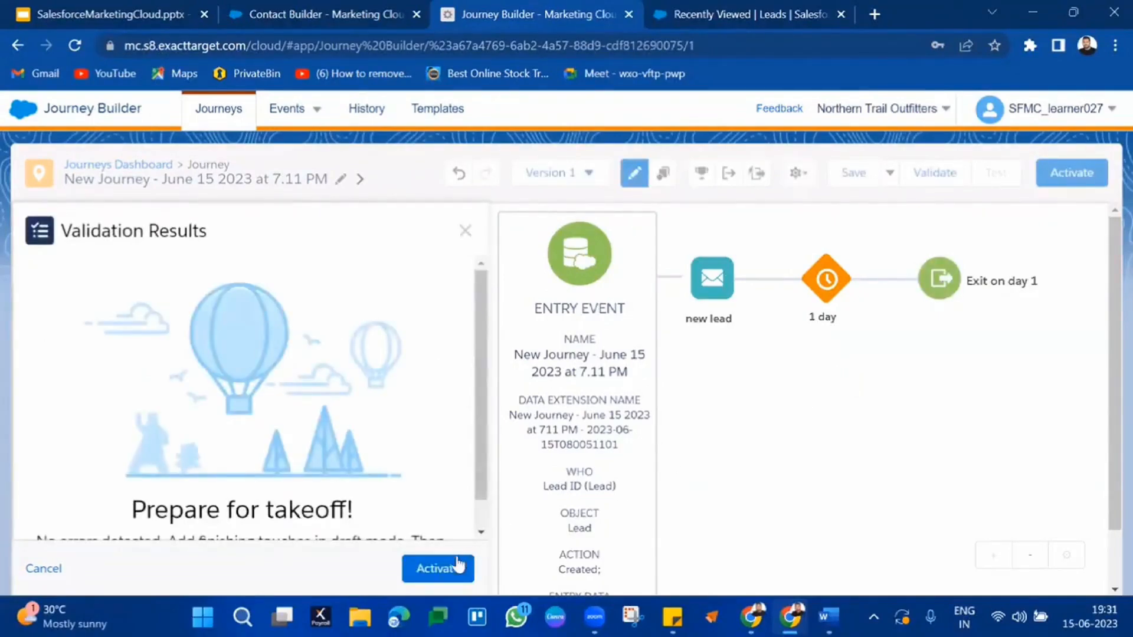
pyautogui.click(458, 565)
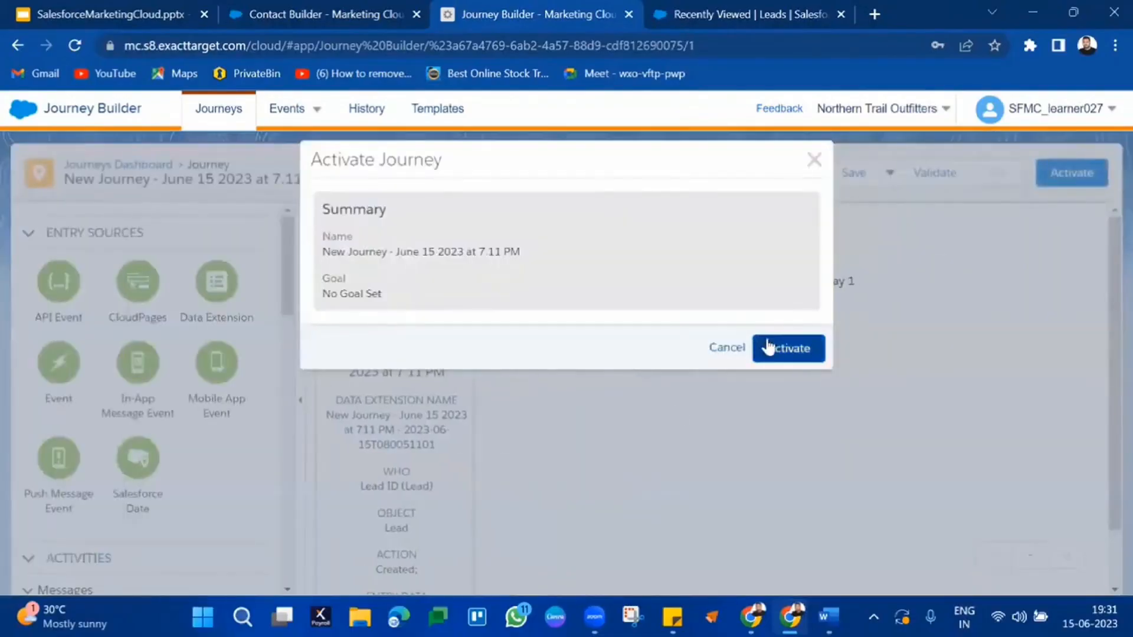
pyautogui.click(769, 348)
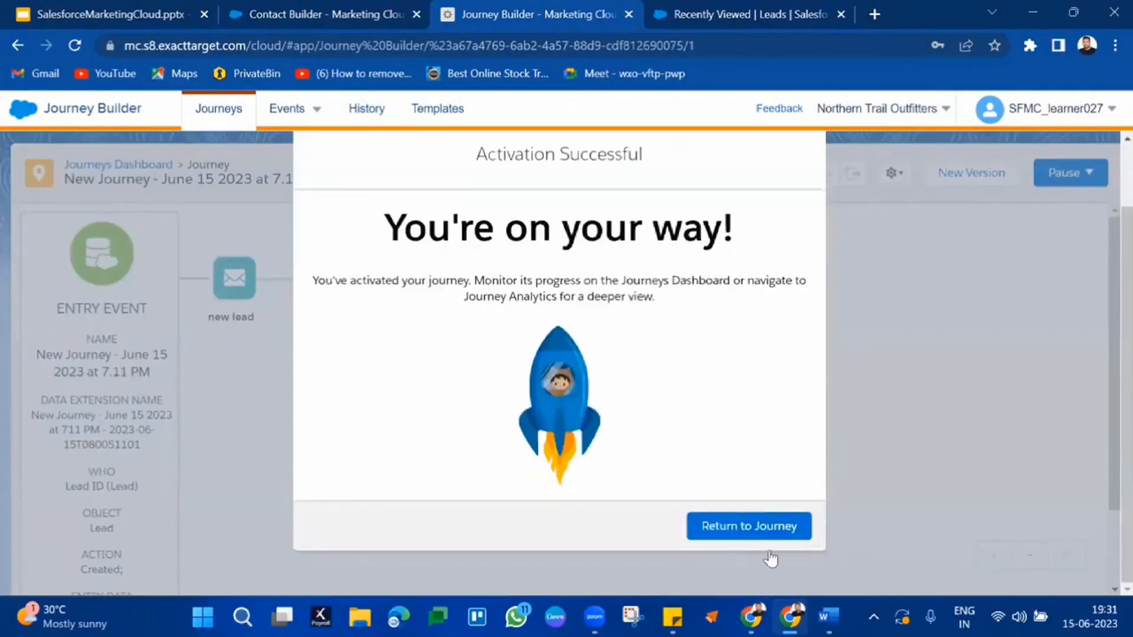
pyautogui.click(767, 531)
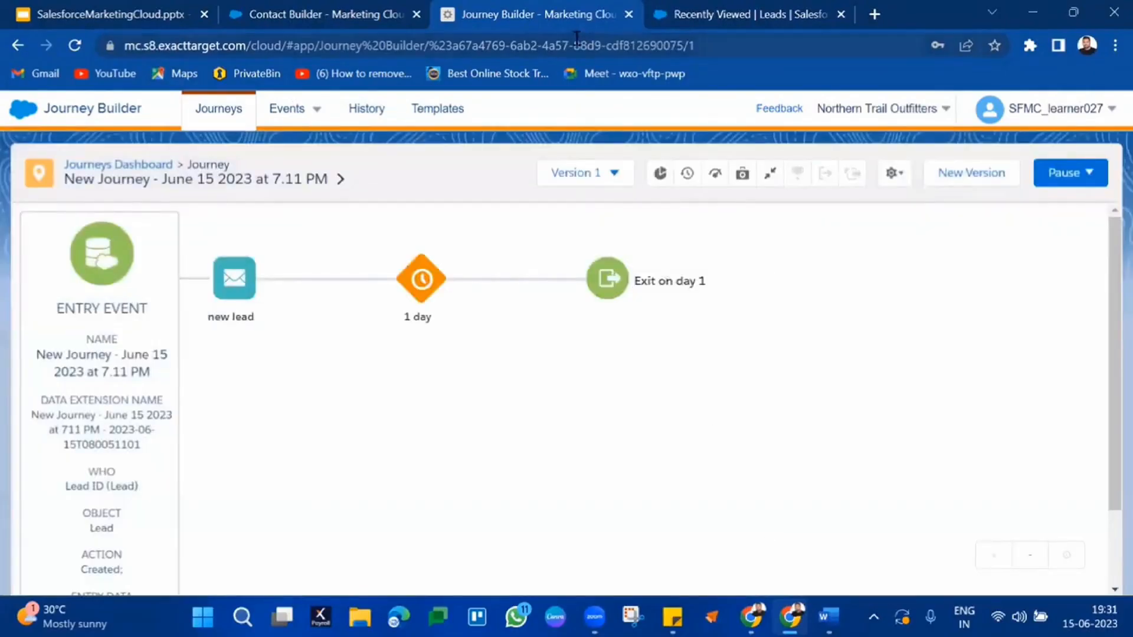
pyautogui.click(577, 39)
pyautogui.press('Return')
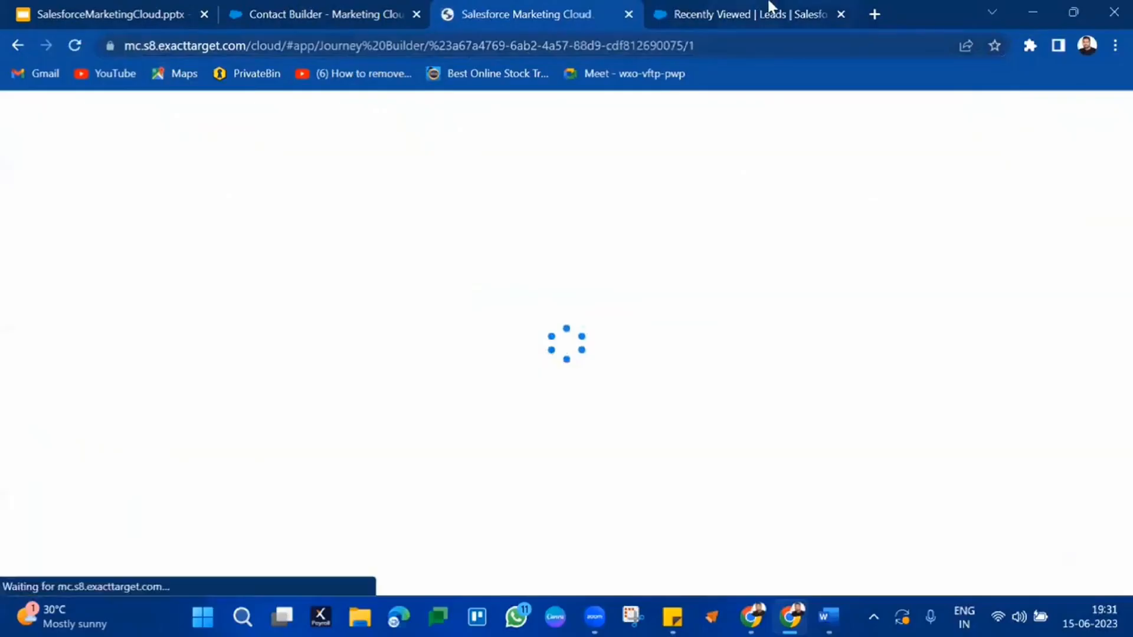
# Step: Start a new lead with a phone number, salutation Mr. and a mobile number
pyautogui.click(769, 8)
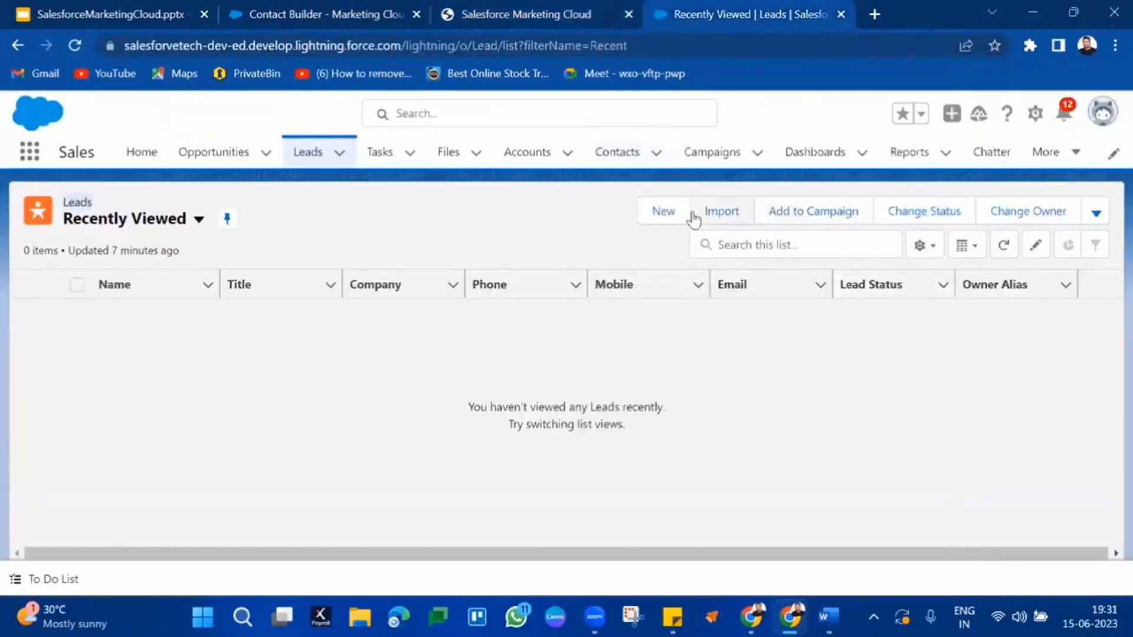
pyautogui.click(665, 212)
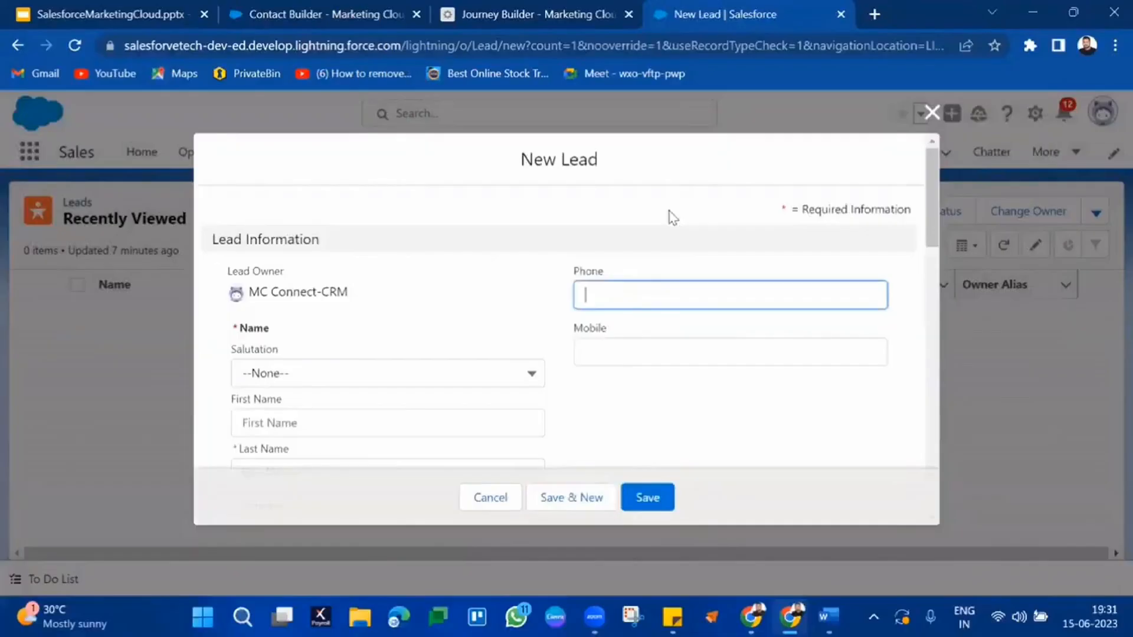
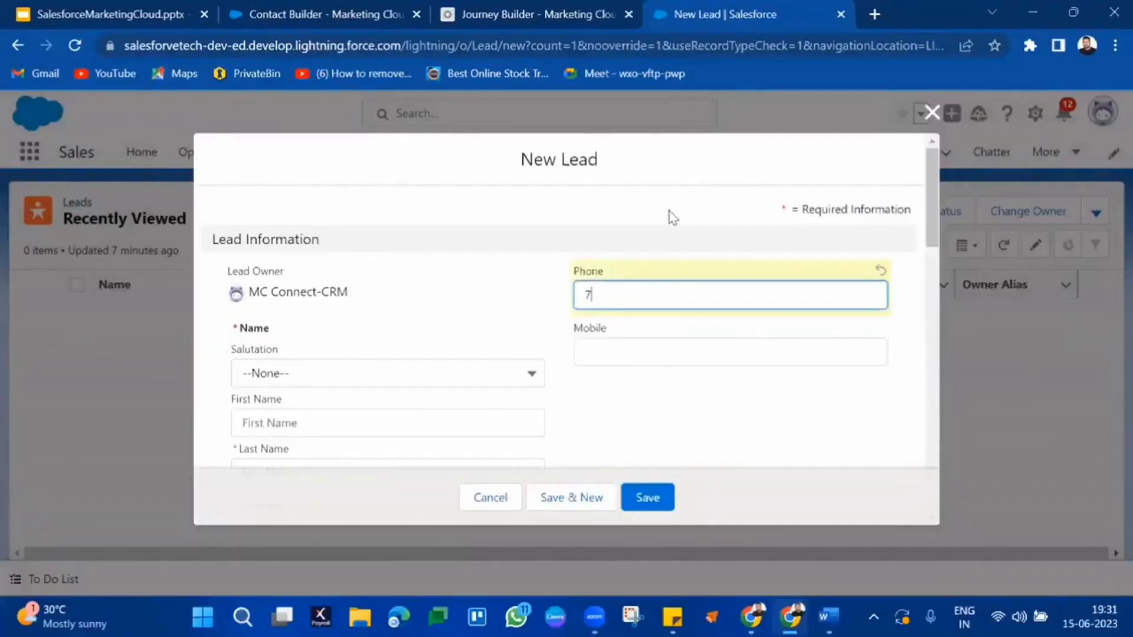
pyautogui.click(440, 383)
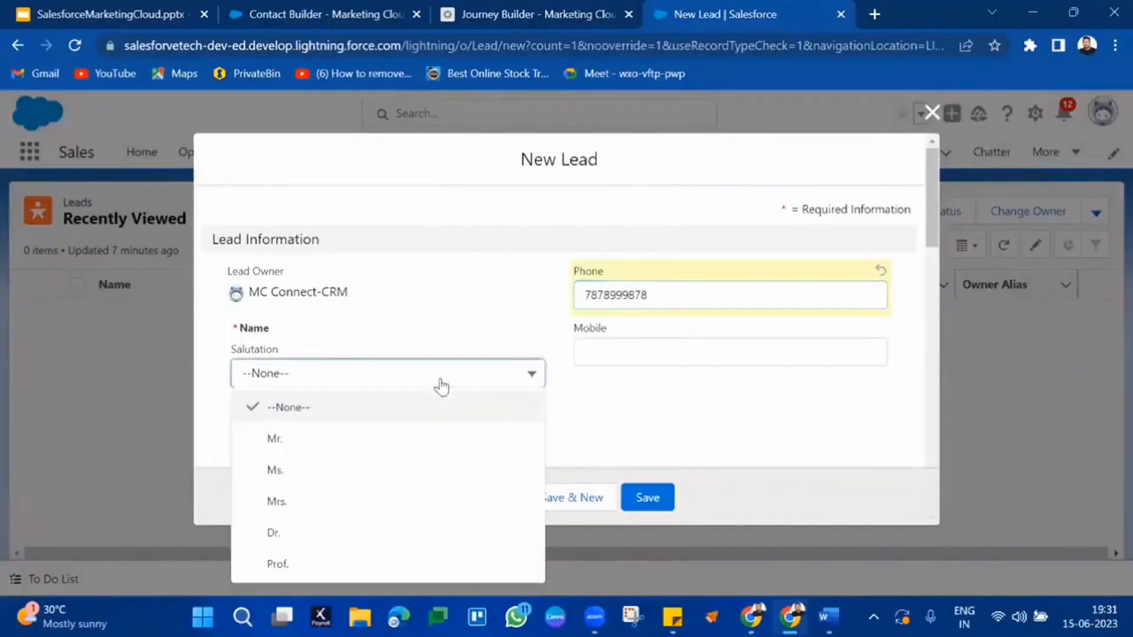
pyautogui.click(420, 438)
pyautogui.click(613, 359)
pyautogui.write('84848484848')
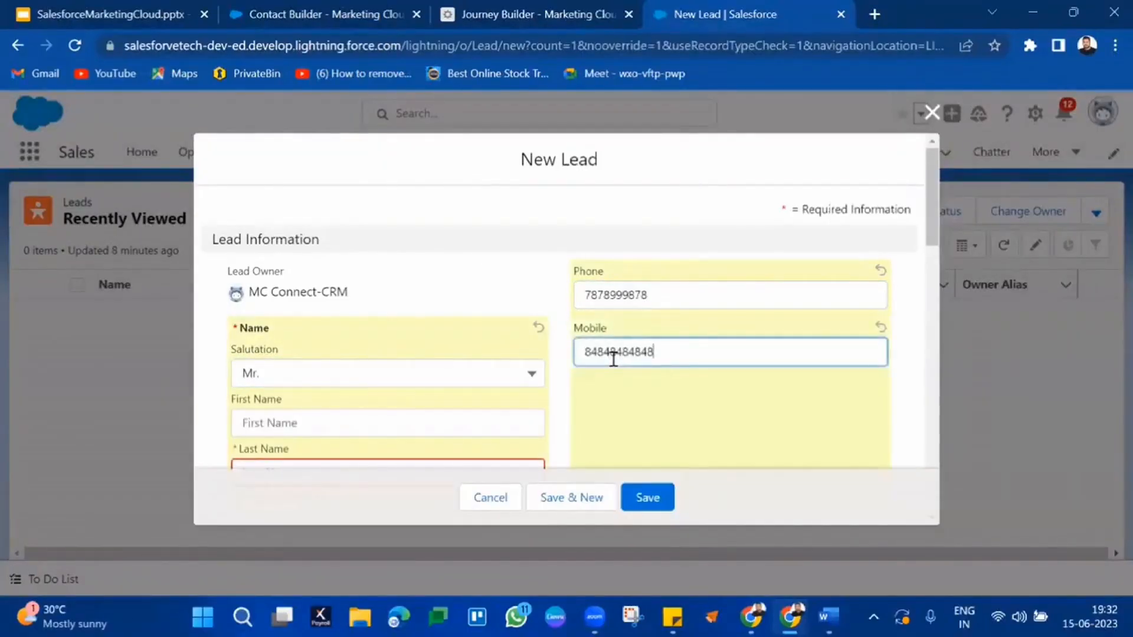
# Step: Enter the lead's first and last name and company SVTechSoft
pyautogui.scroll(-1, 617, 366)
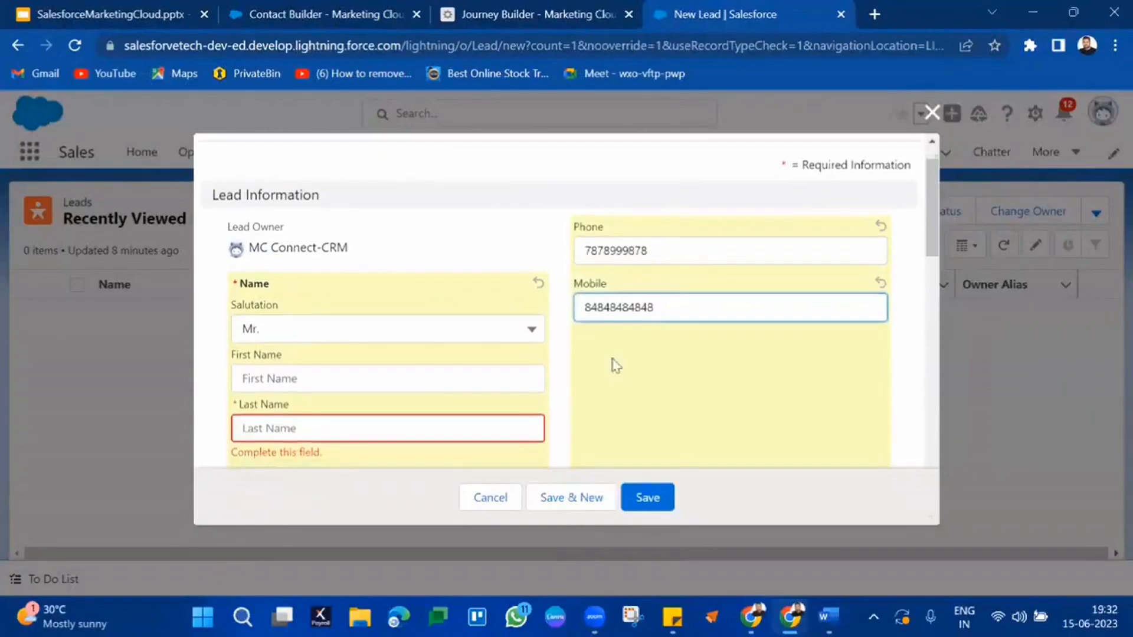
pyautogui.click(510, 378)
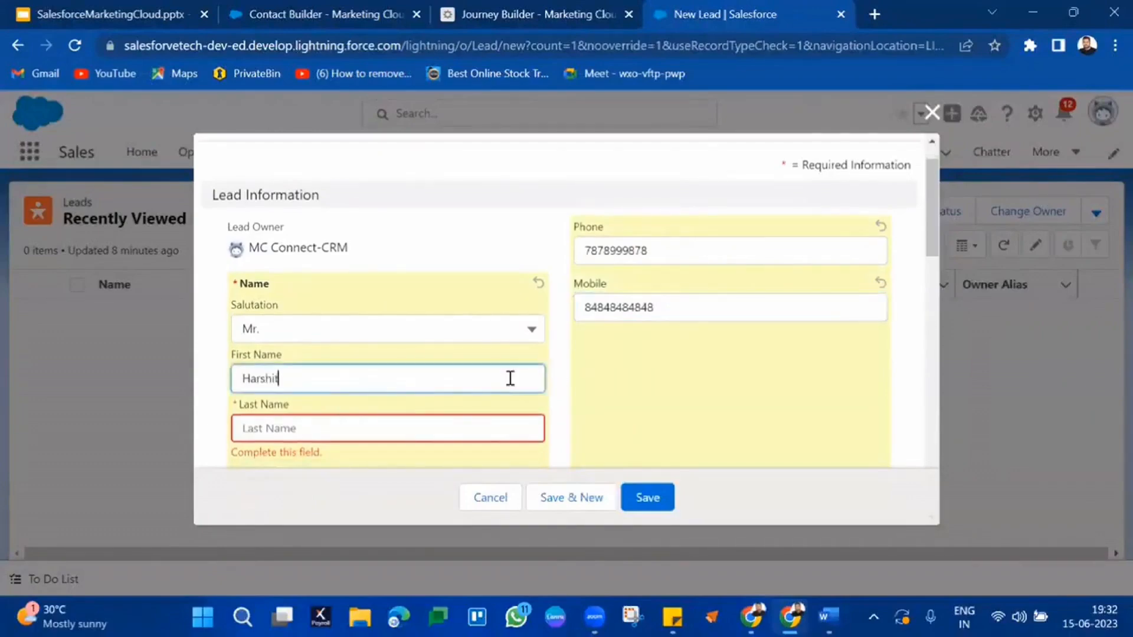
pyautogui.click(476, 419)
pyautogui.scroll(-1, 474, 422)
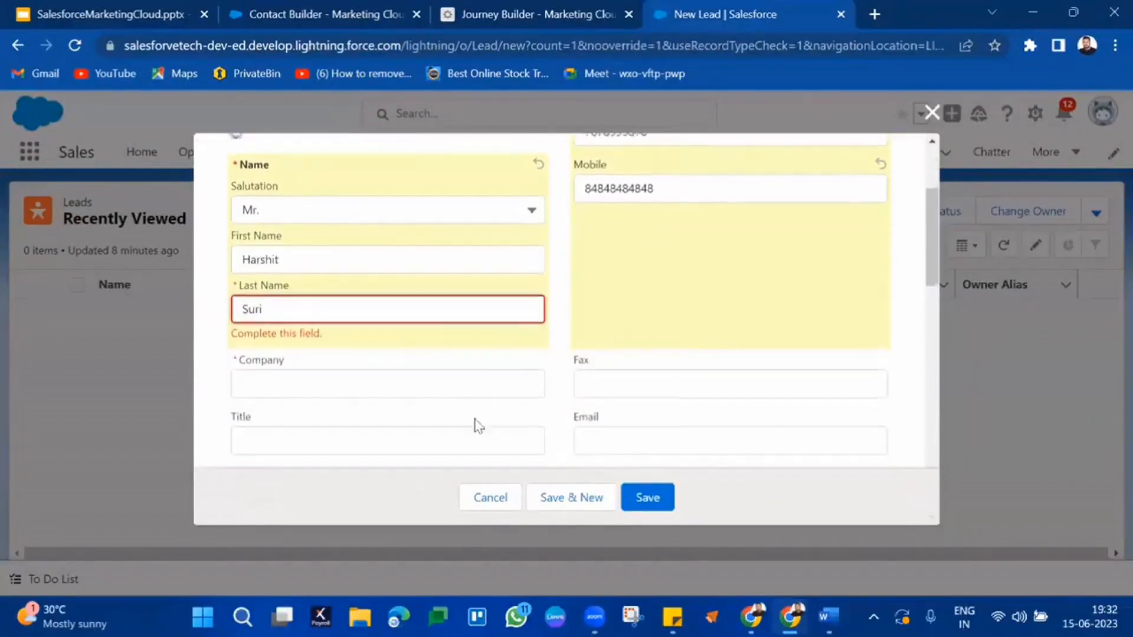
pyautogui.click(481, 385)
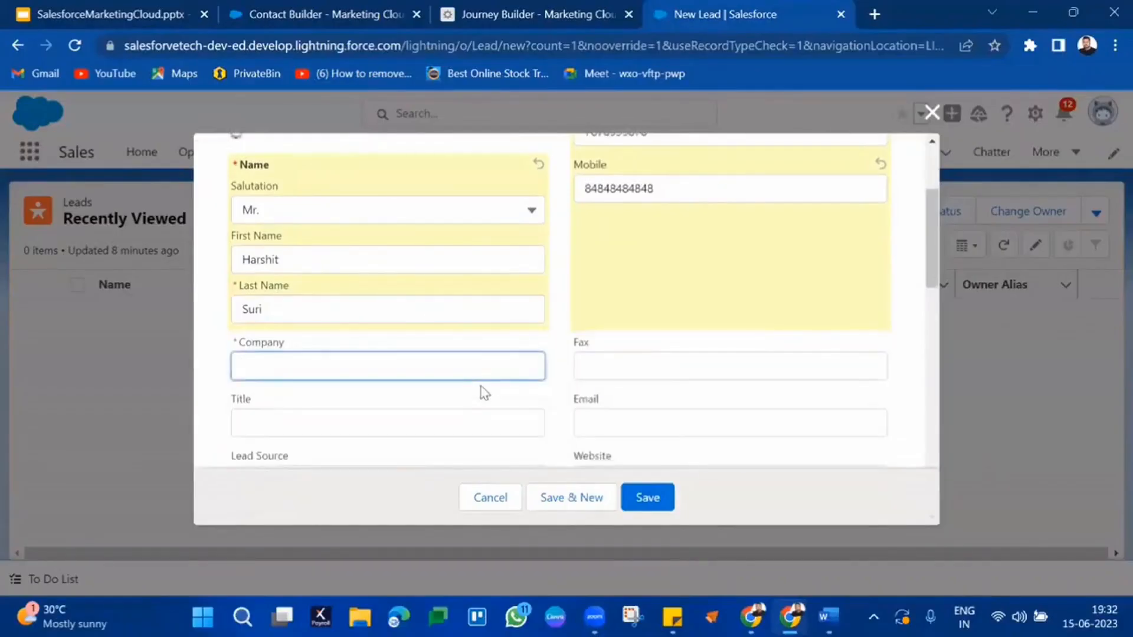
pyautogui.write('SVTech')
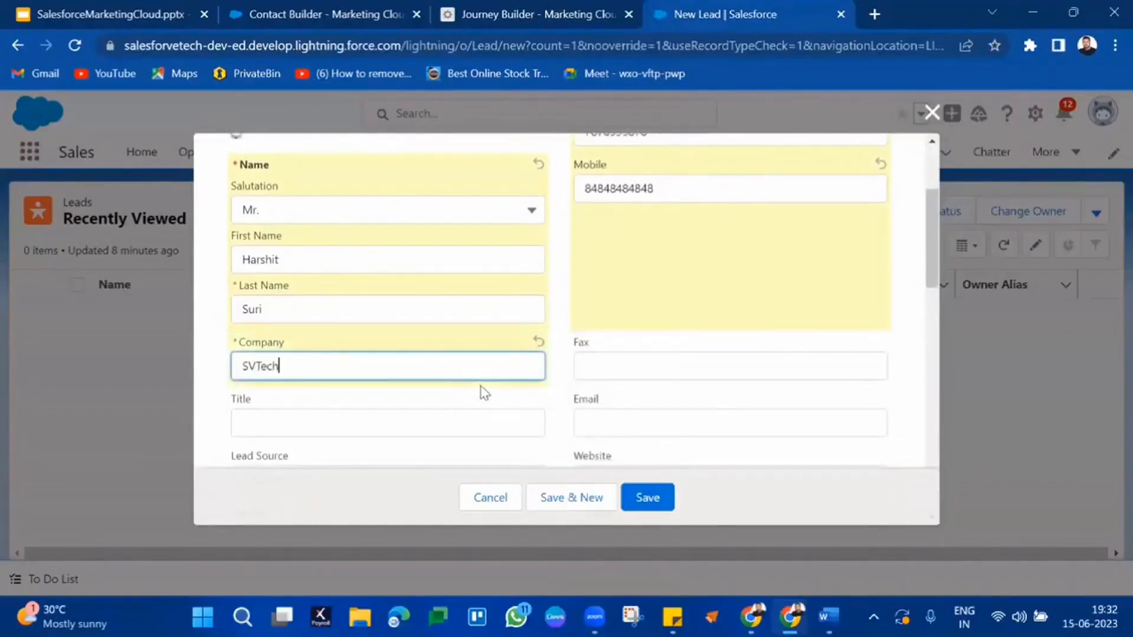
pyautogui.write('Soft')
# Step: Add the lead's email address and company website, and set Lead Source to Web
pyautogui.scroll(-2, 482, 392)
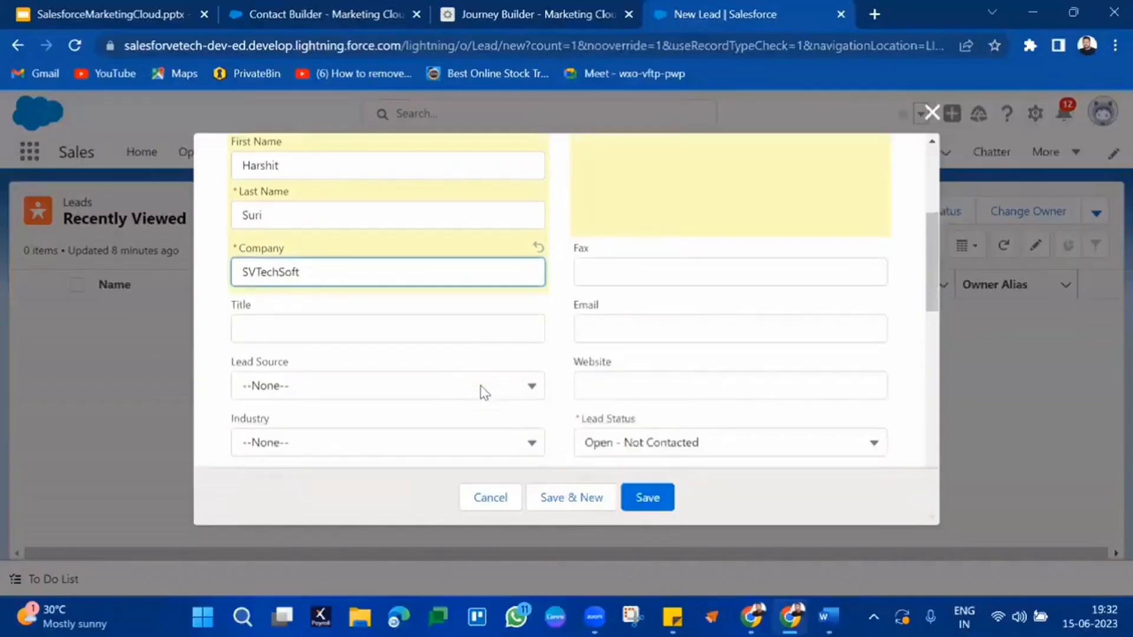
pyautogui.click(615, 332)
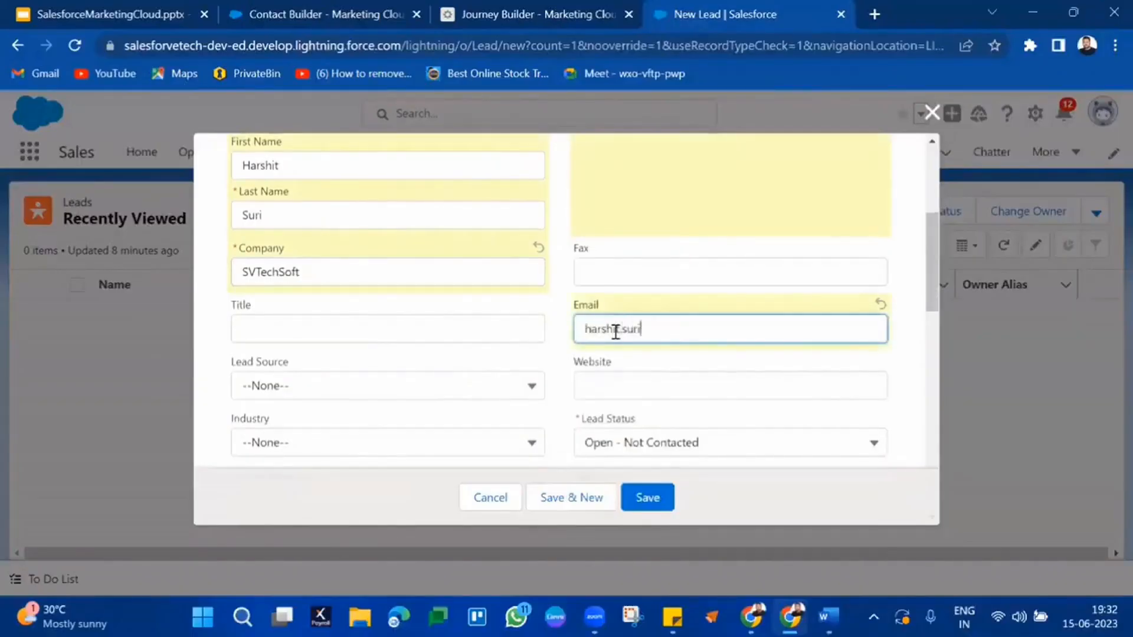
pyautogui.scroll(-1, 615, 332)
pyautogui.click(616, 331)
pyautogui.write('peoplewoo')
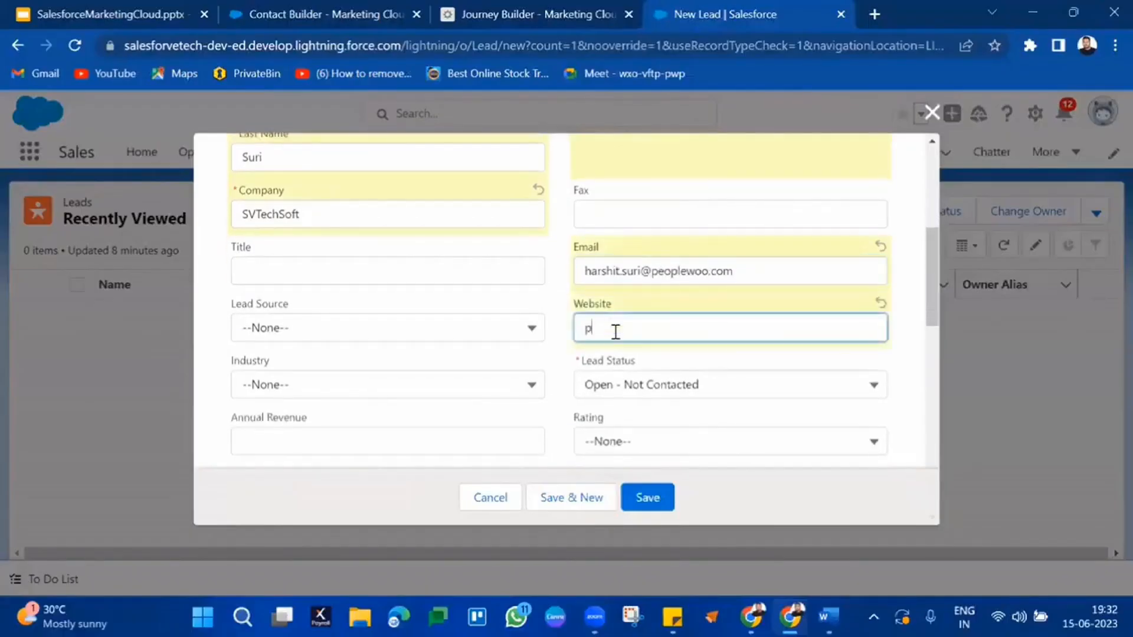
pyautogui.write('.com')
pyautogui.click(514, 334)
pyautogui.click(417, 393)
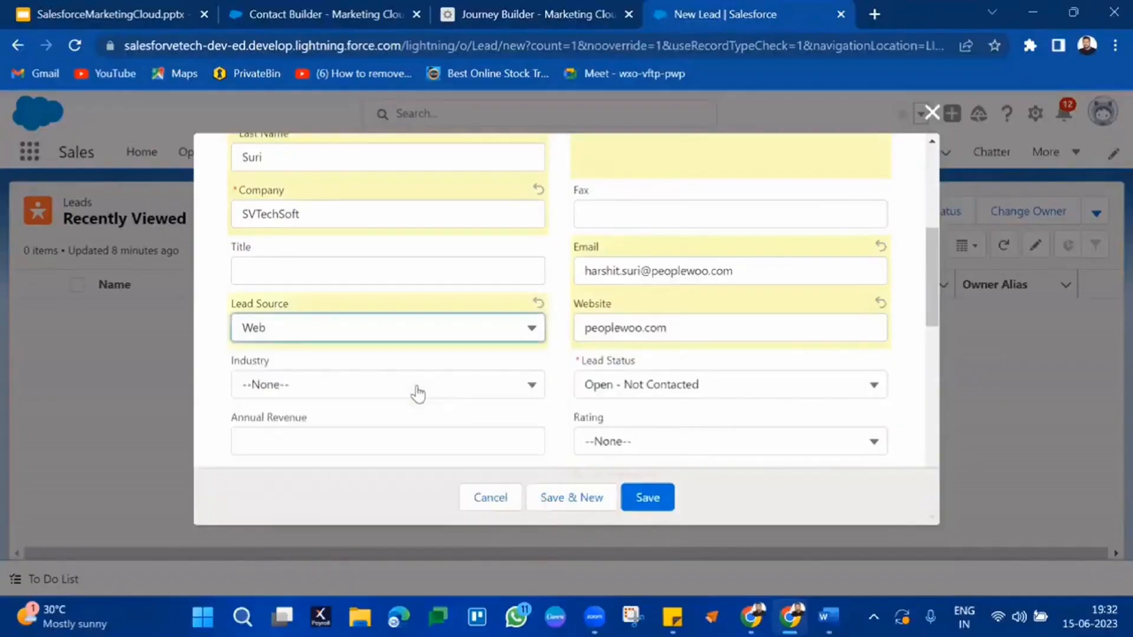
# Step: Save the new lead and go back to the Journey Builder journey
pyautogui.scroll(-6, 419, 393)
pyautogui.scroll(-5, 419, 392)
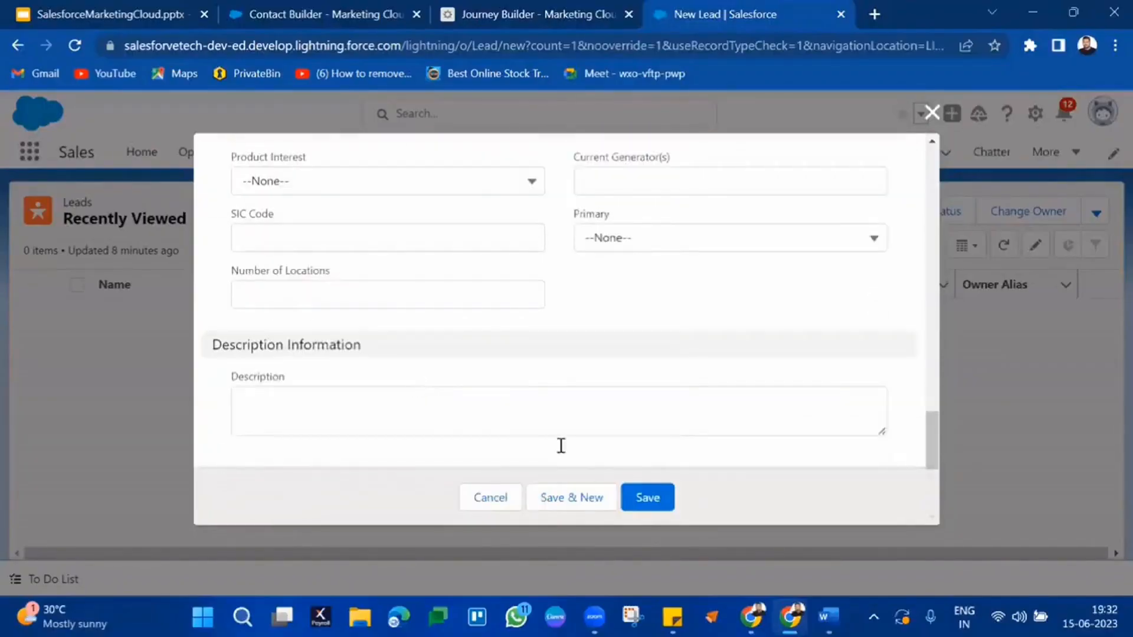
pyautogui.click(647, 497)
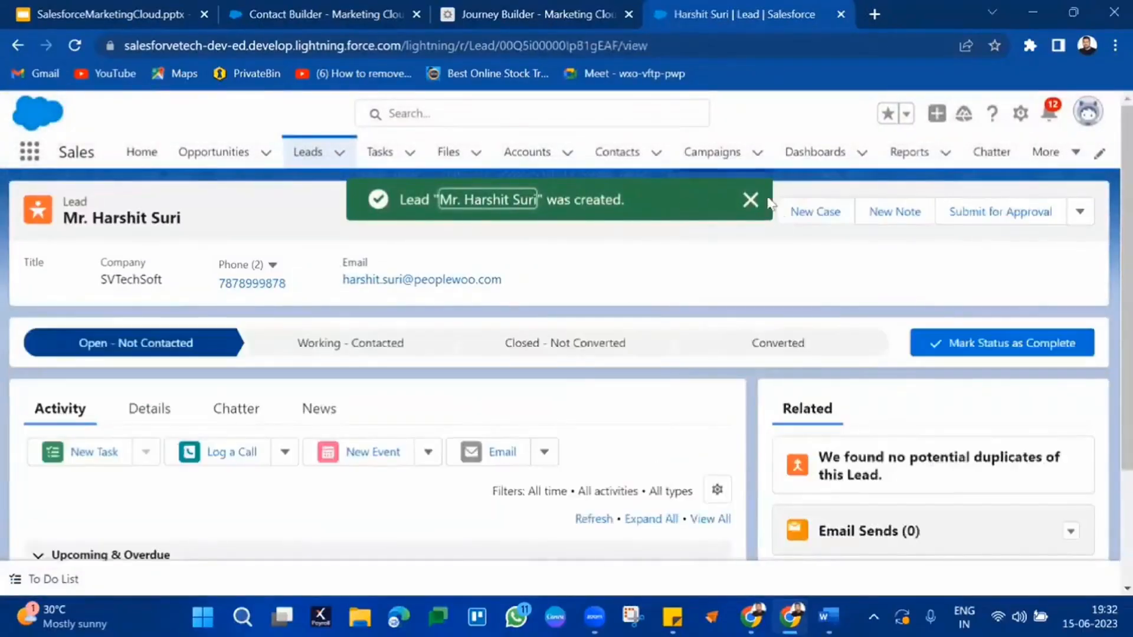
pyautogui.click(750, 201)
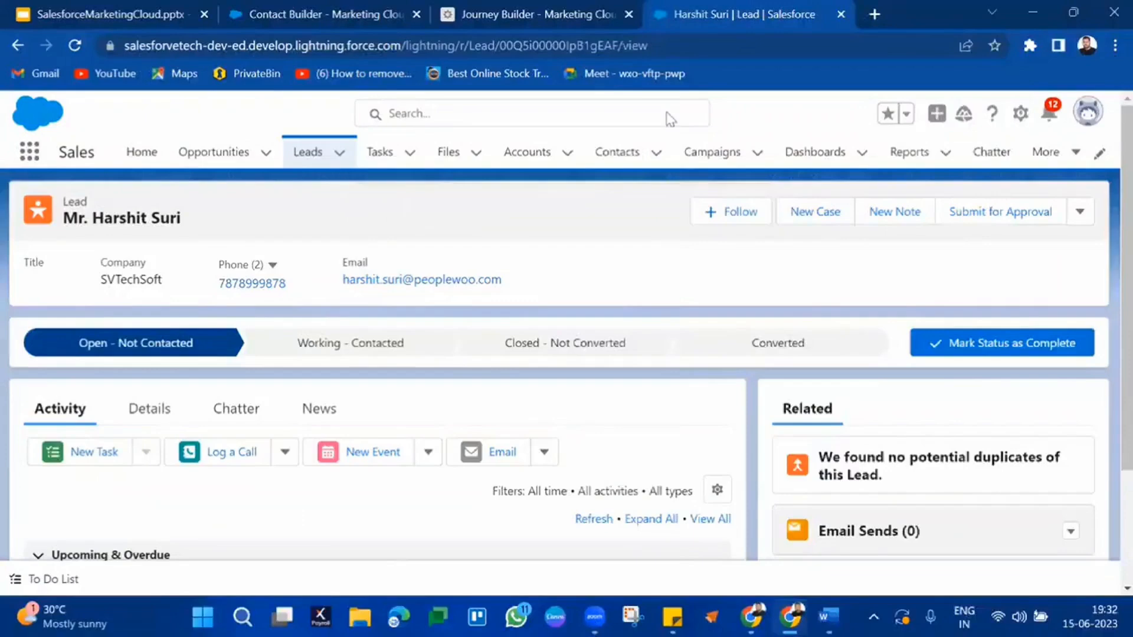
pyautogui.click(517, 15)
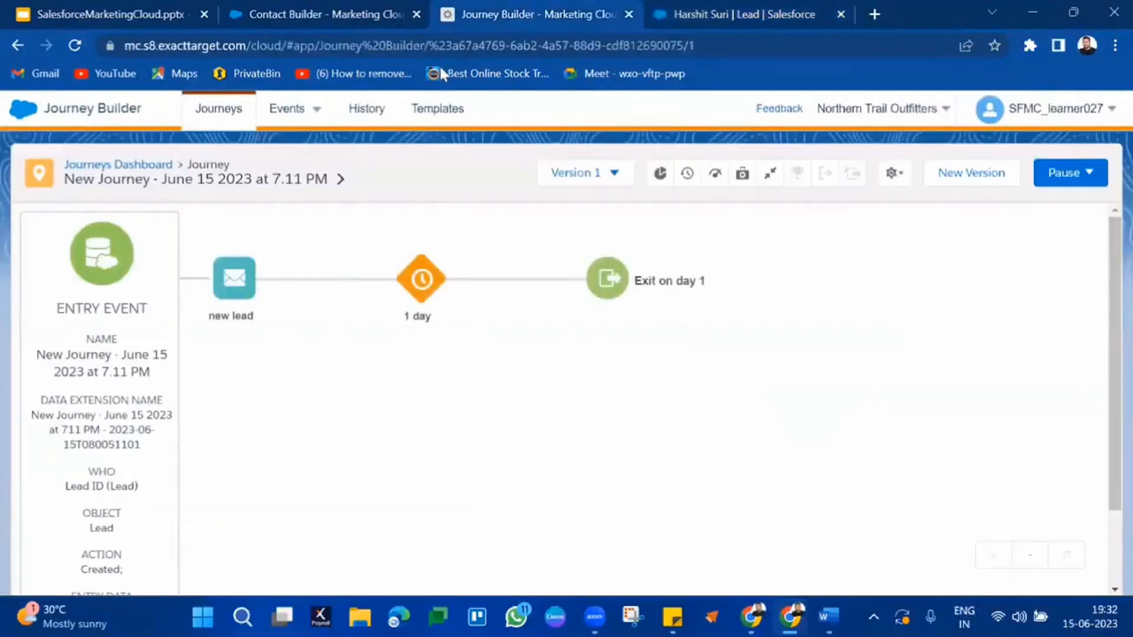
# Step: Reload the journey page and view the entry event results, twice over
pyautogui.click(461, 40)
pyautogui.press('Return')
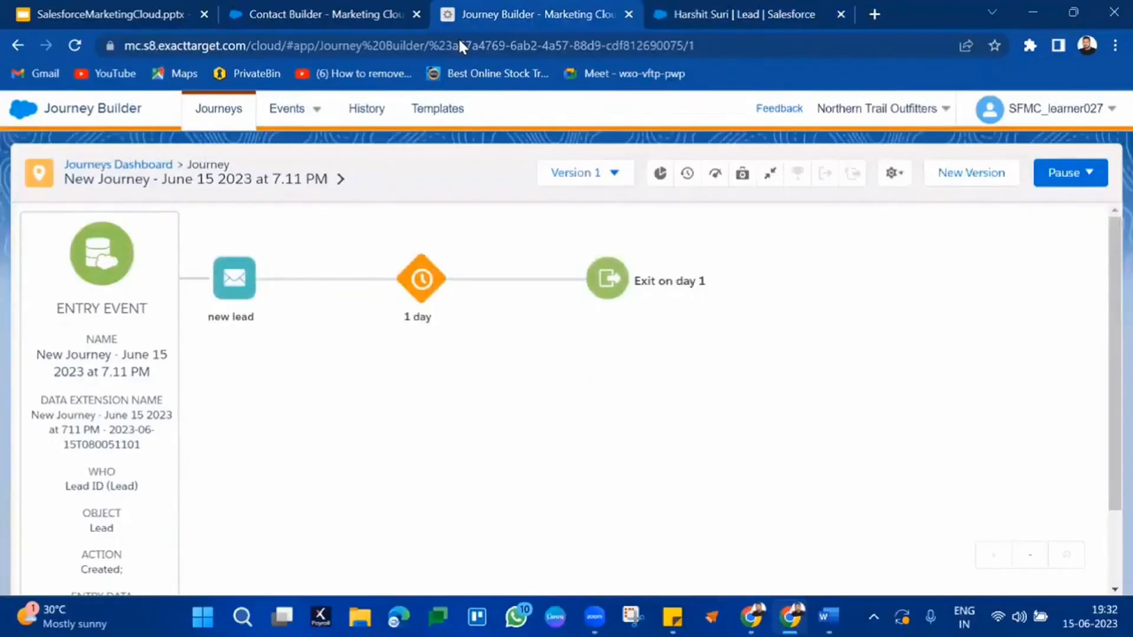
pyautogui.scroll(-2, 420, 470)
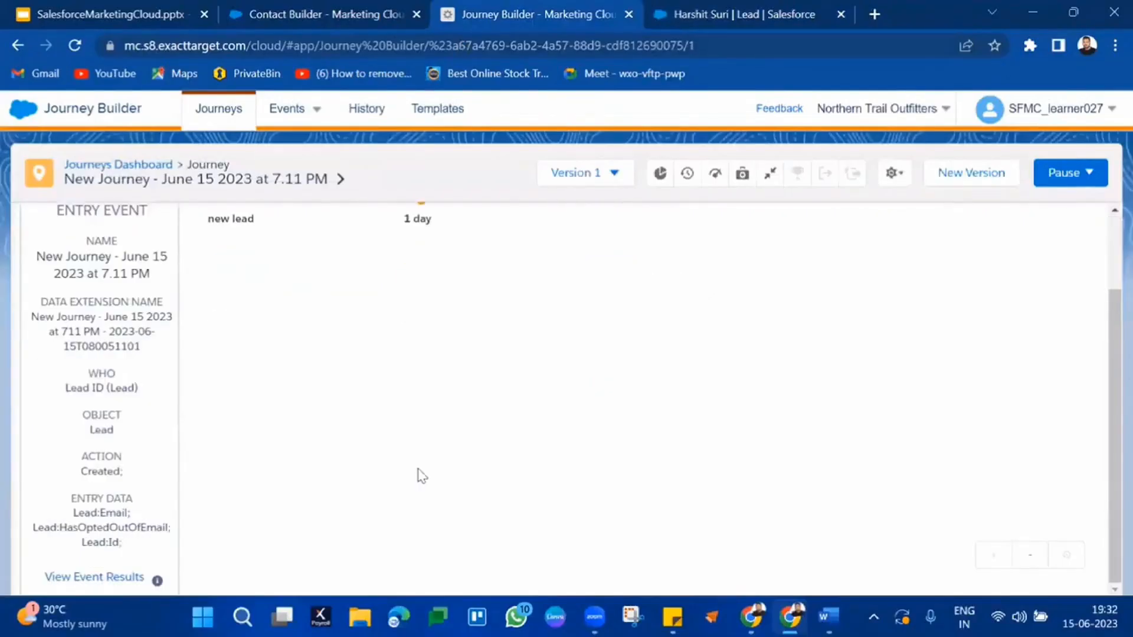
pyautogui.click(75, 579)
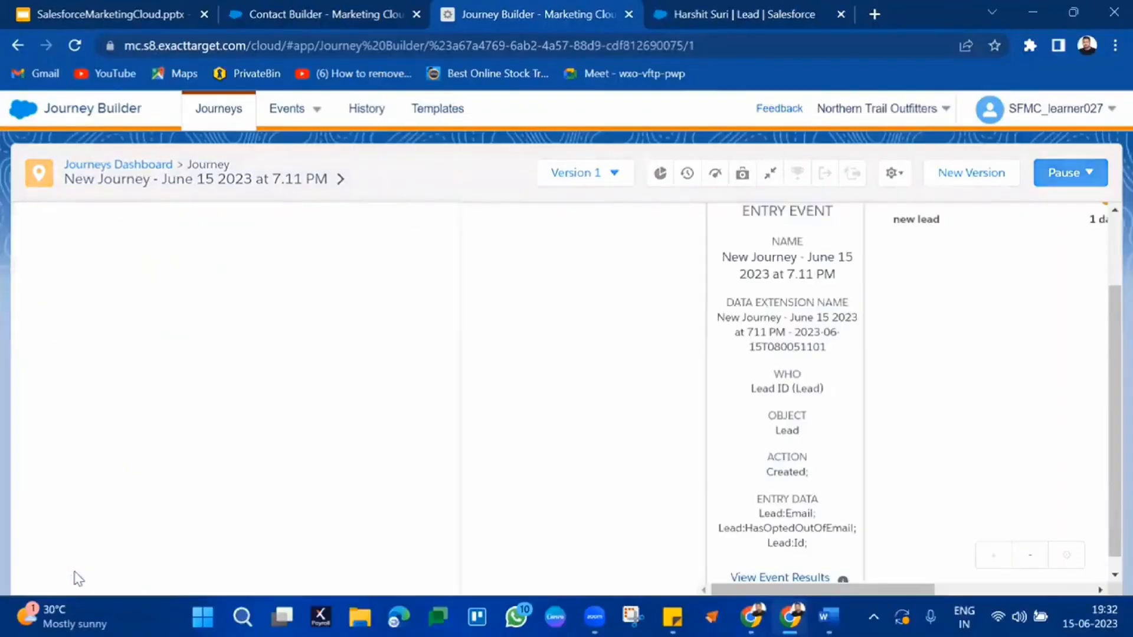
pyautogui.click(408, 51)
pyautogui.press('Return')
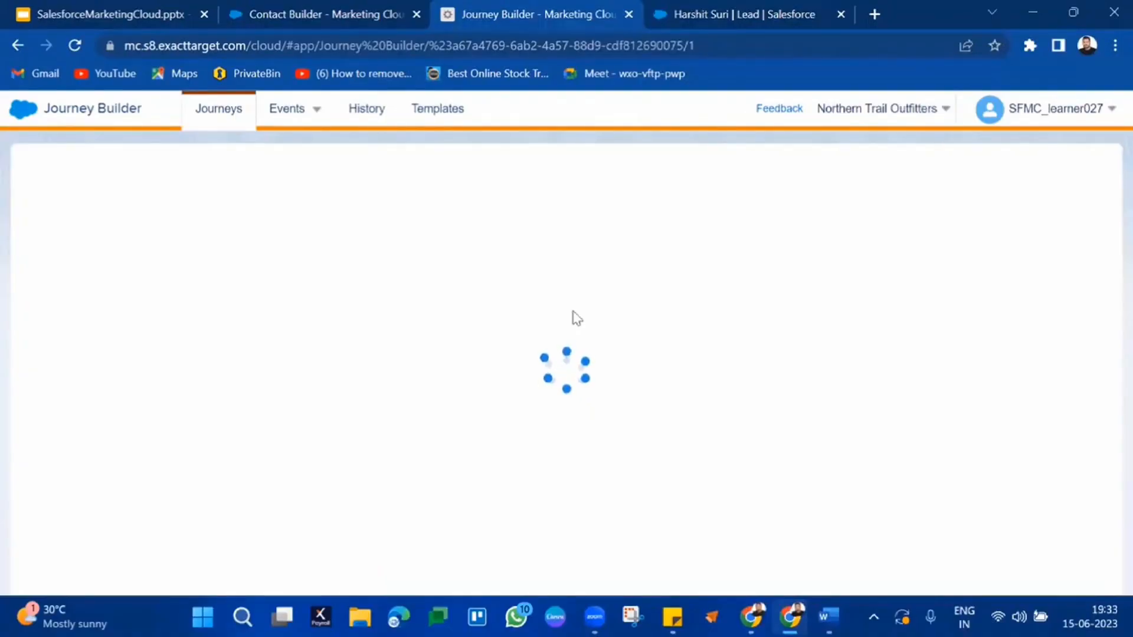
pyautogui.scroll(-2, 572, 319)
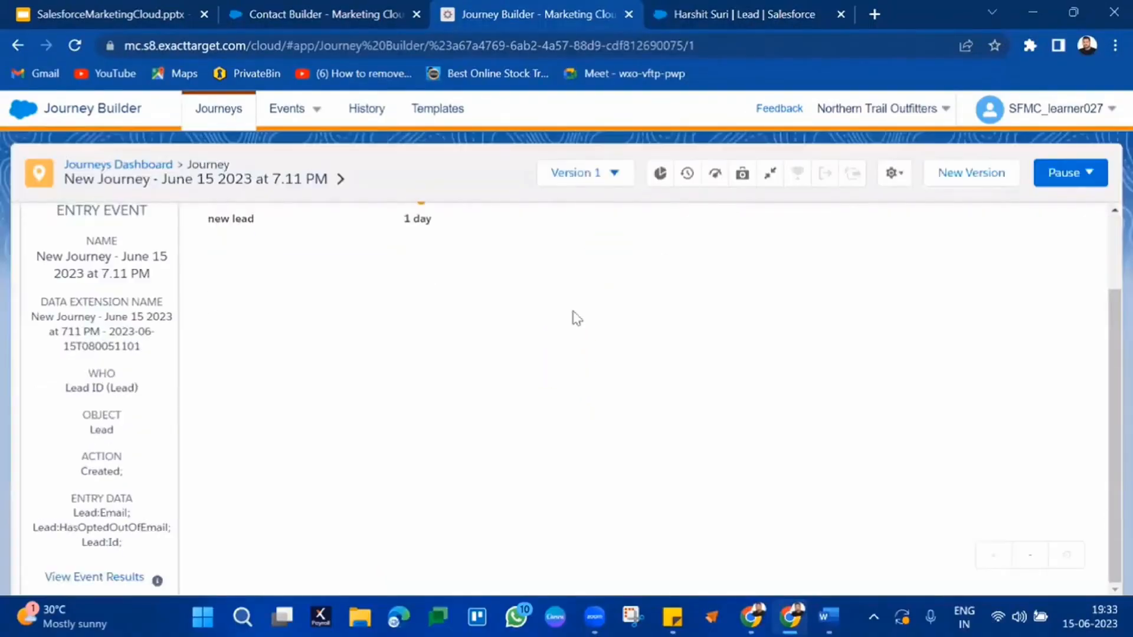
pyautogui.click(89, 579)
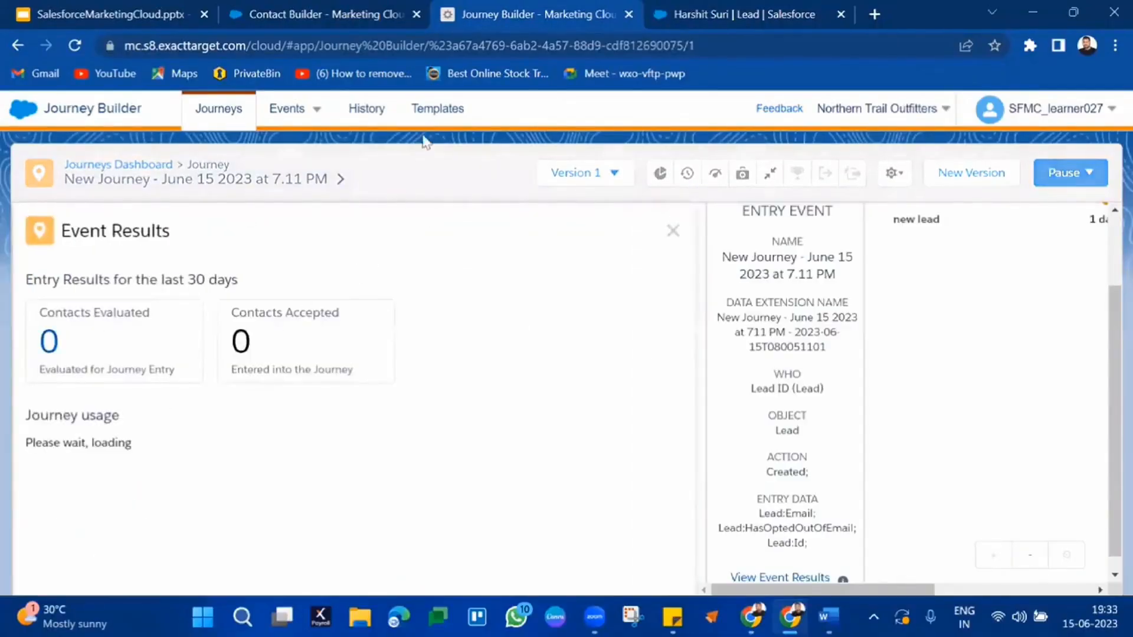
# Step: Reload once more, view the event results and open Journey History via Contacts Evaluated 0
pyautogui.click(513, 52)
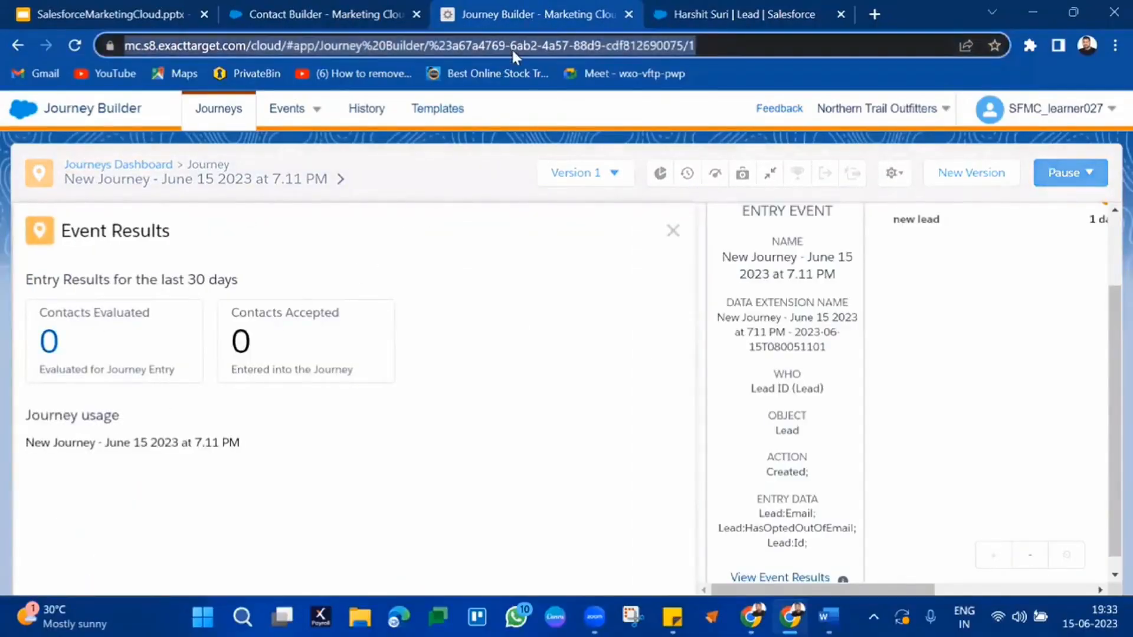
pyautogui.press('Return')
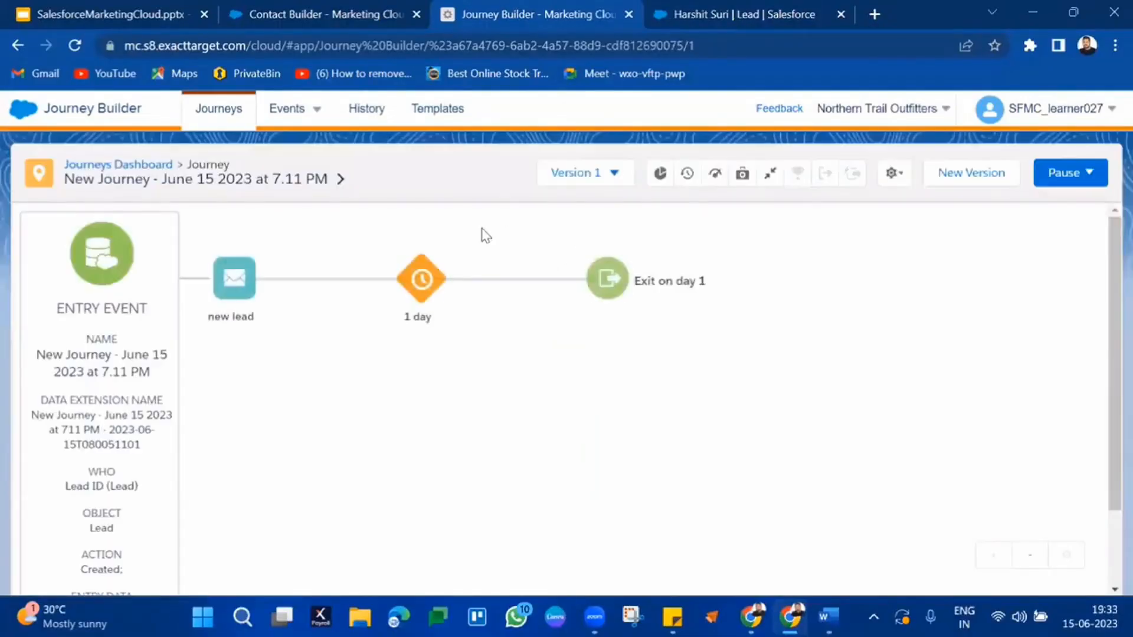
pyautogui.scroll(-2, 174, 446)
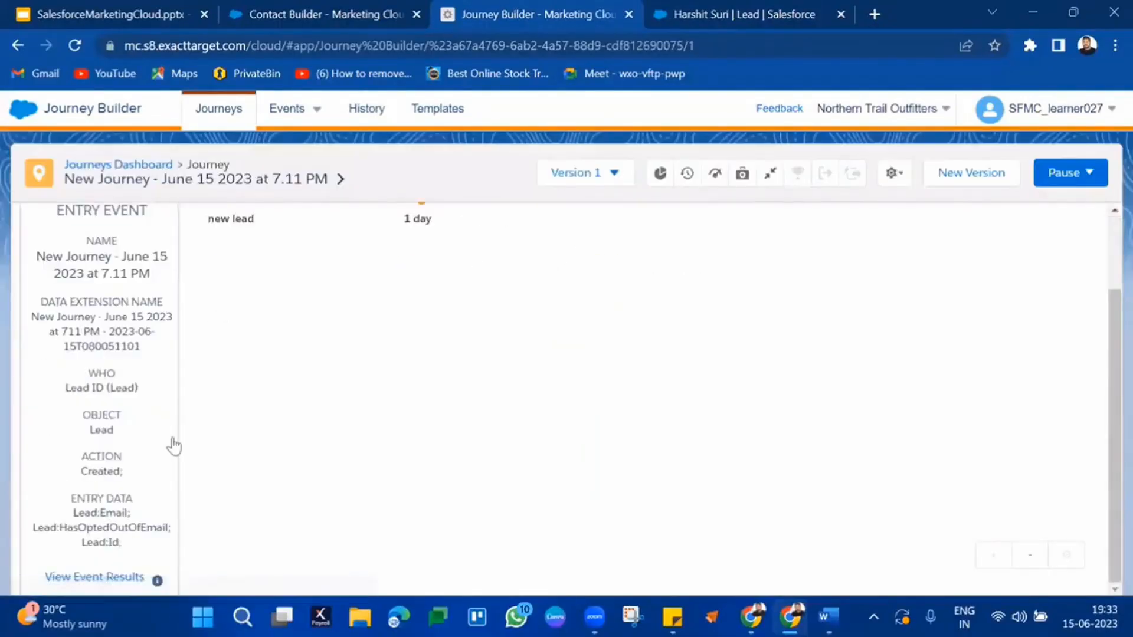
pyautogui.click(100, 577)
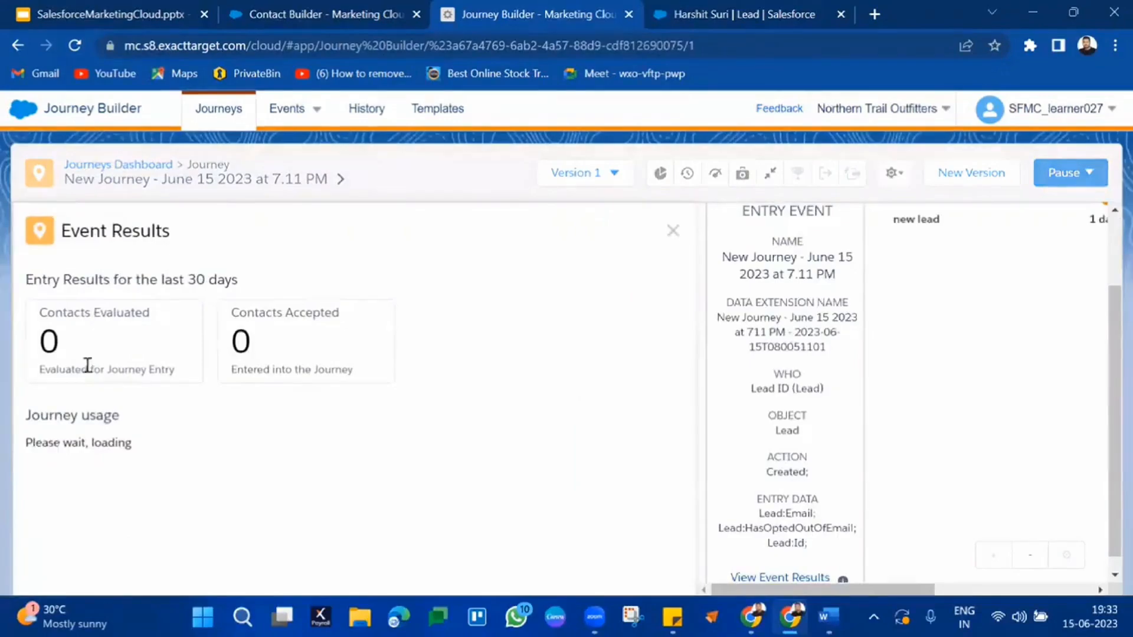
pyautogui.click(56, 348)
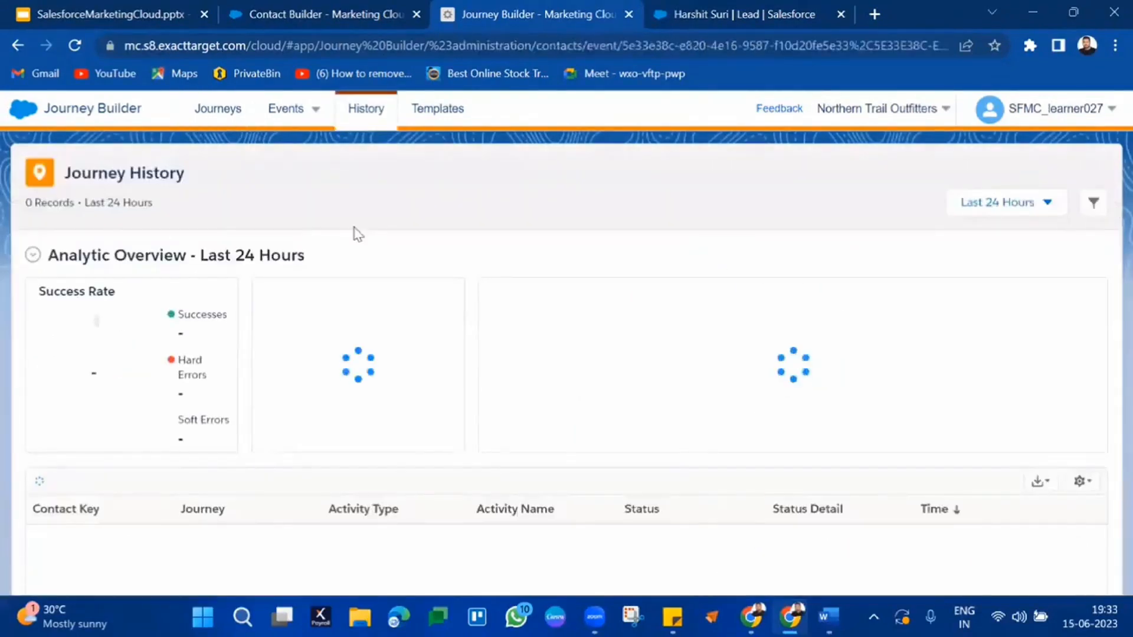
# Step: Reload Journey History, check the lead tab, then open the Journeys list of 538 journeys
pyautogui.click(452, 43)
pyautogui.press('Return')
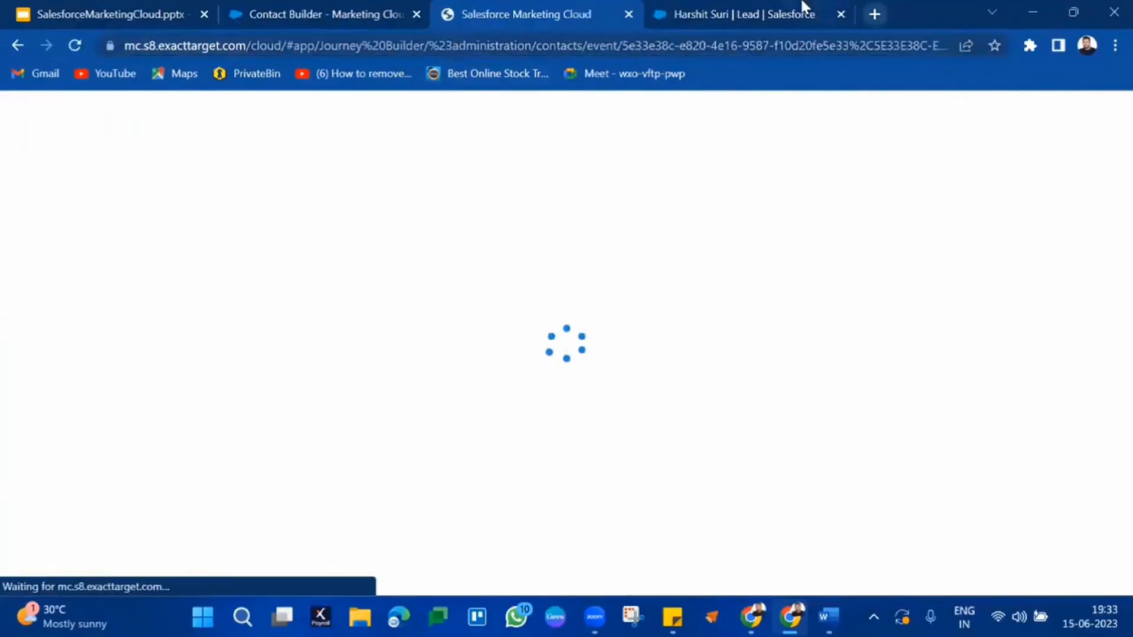
pyautogui.click(802, 9)
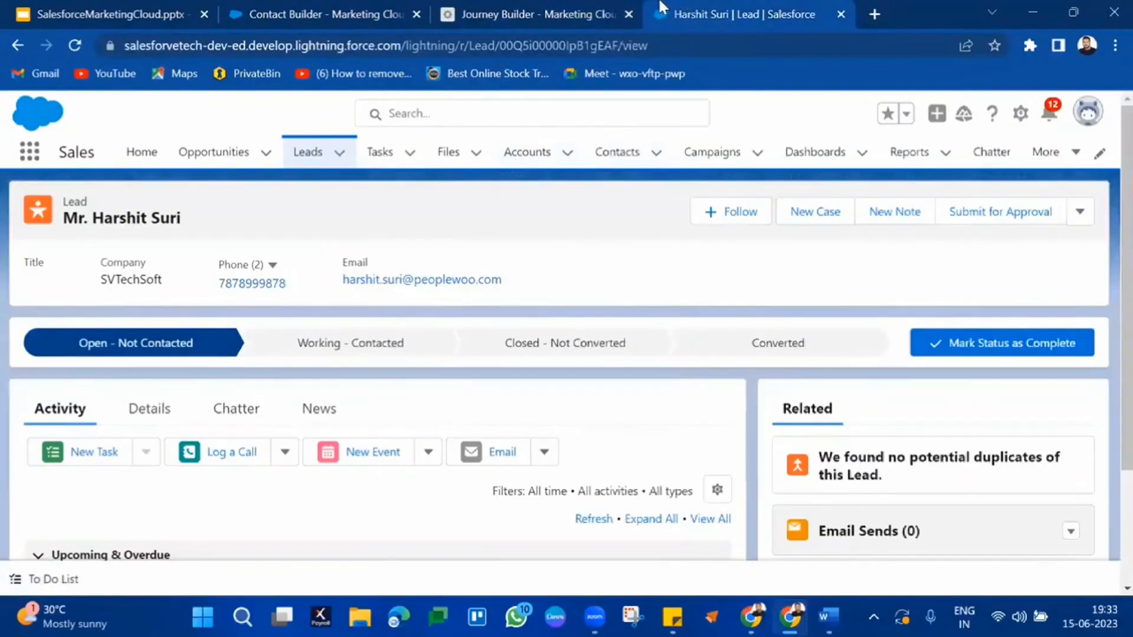
pyautogui.click(581, 7)
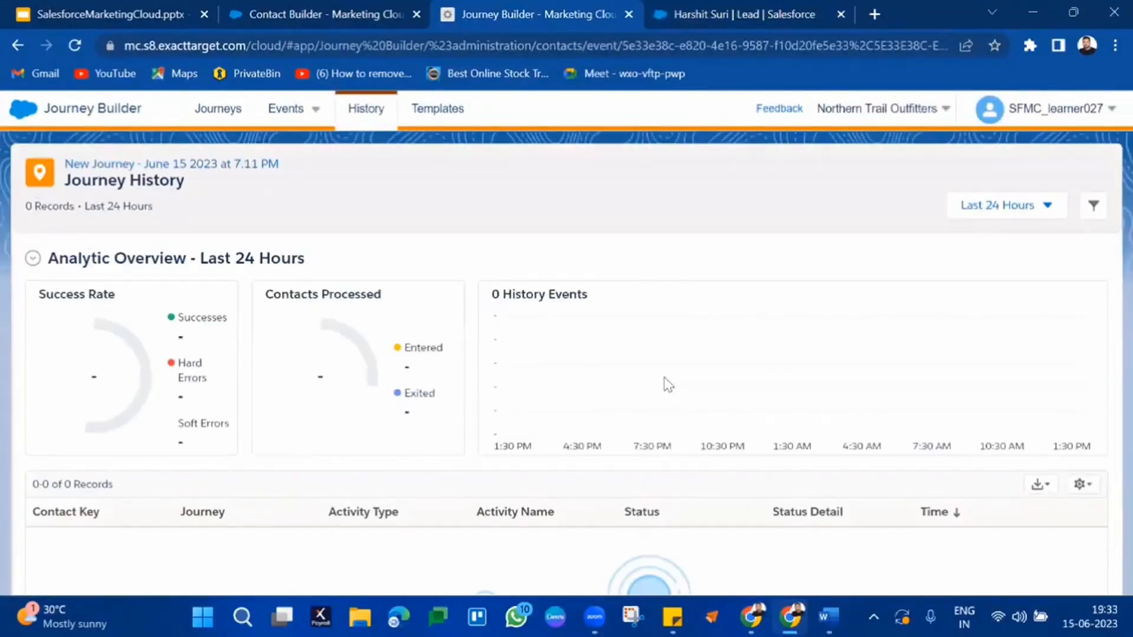
pyautogui.click(222, 125)
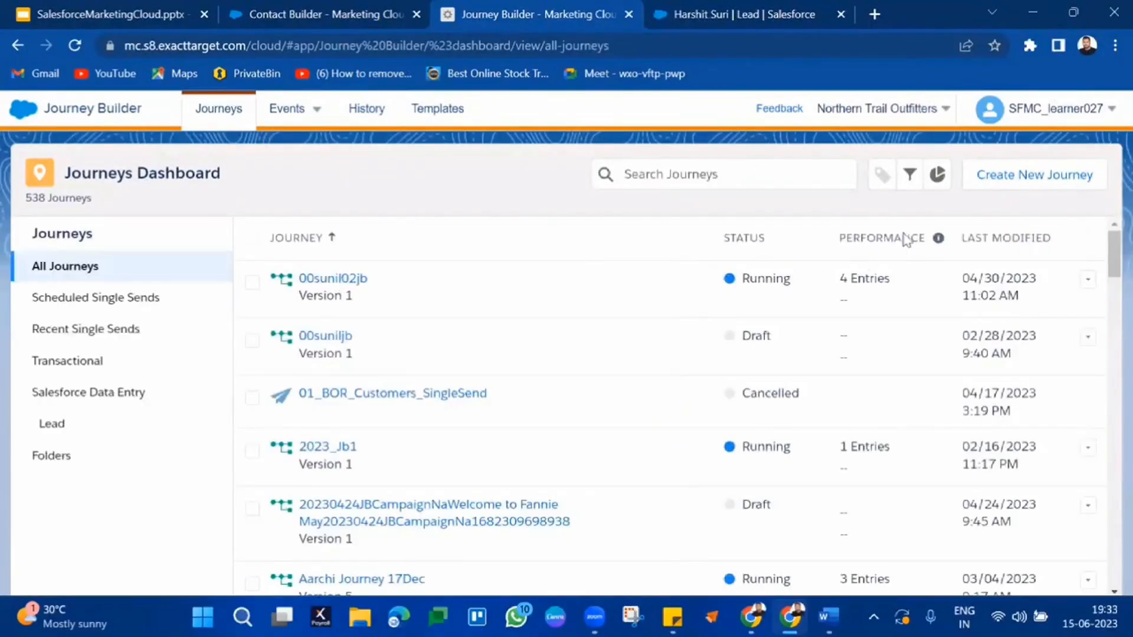
# Step: Sort journeys by Last Modified, newest first, and open New Journey - June 15 2023 at 7.11 PM
pyautogui.click(1003, 236)
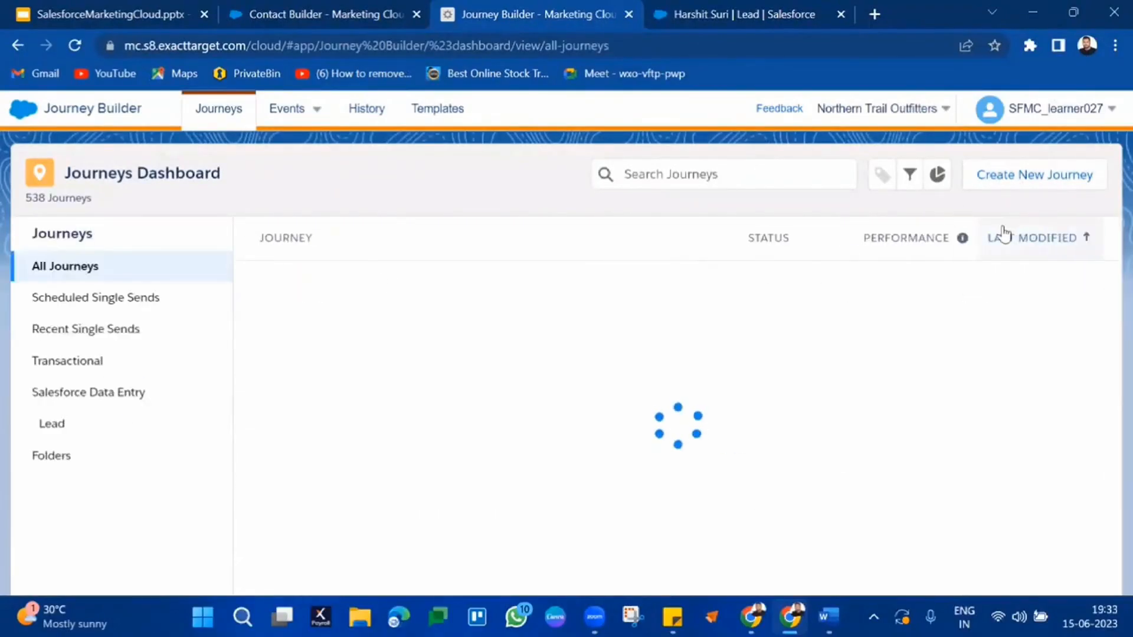
pyautogui.click(1031, 249)
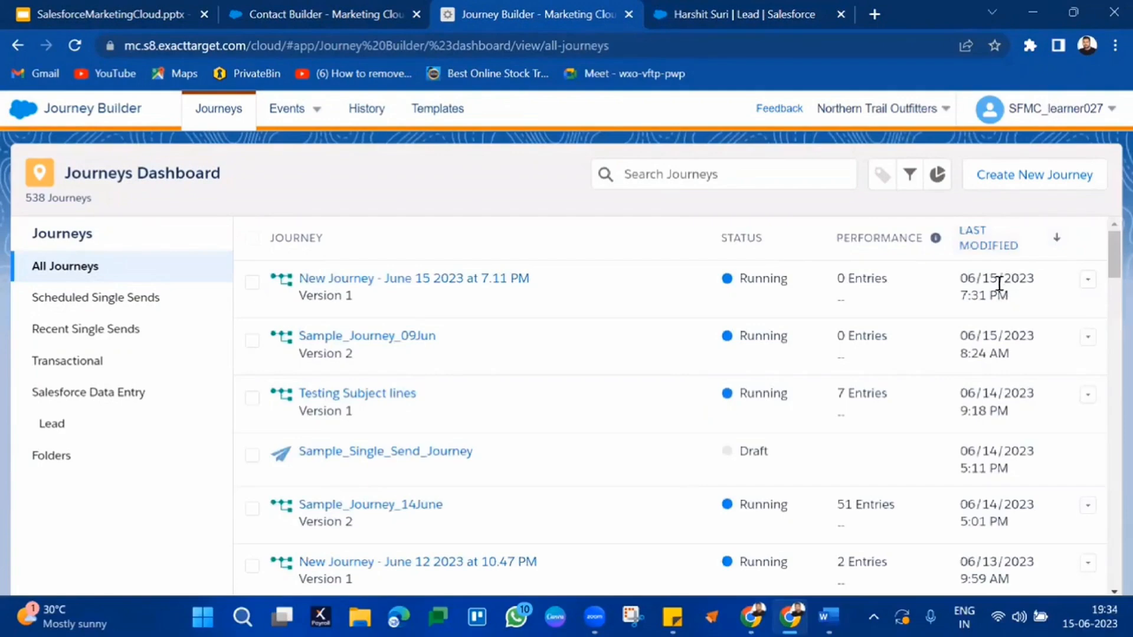
pyautogui.click(484, 282)
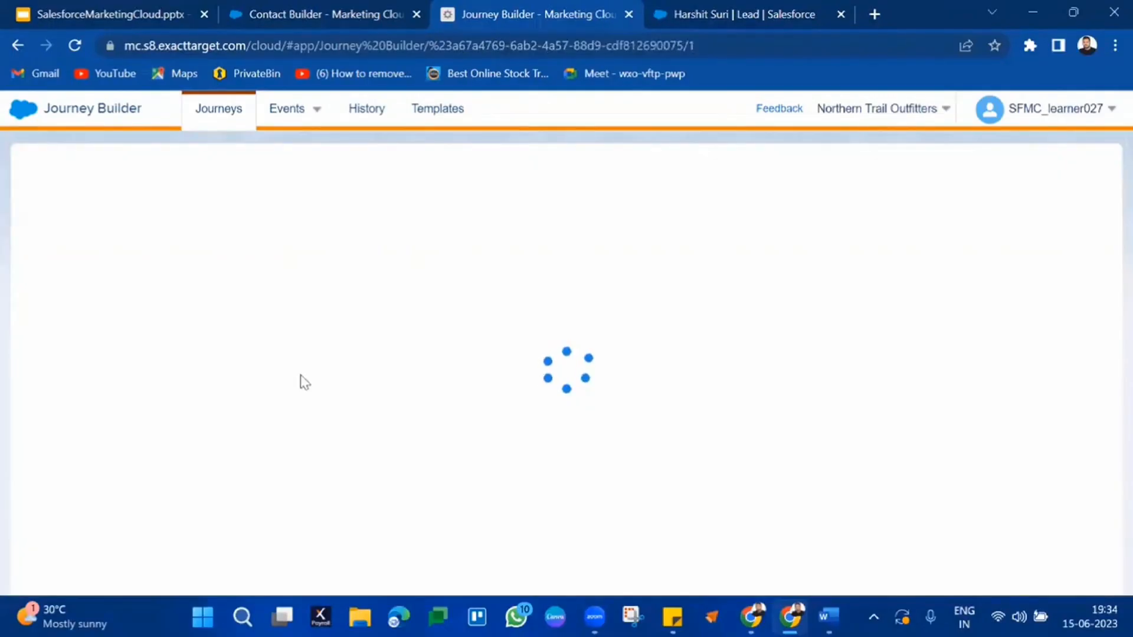
# Step: Check the entry event results still show 0 contacts, then close the panel
pyautogui.click(672, 231)
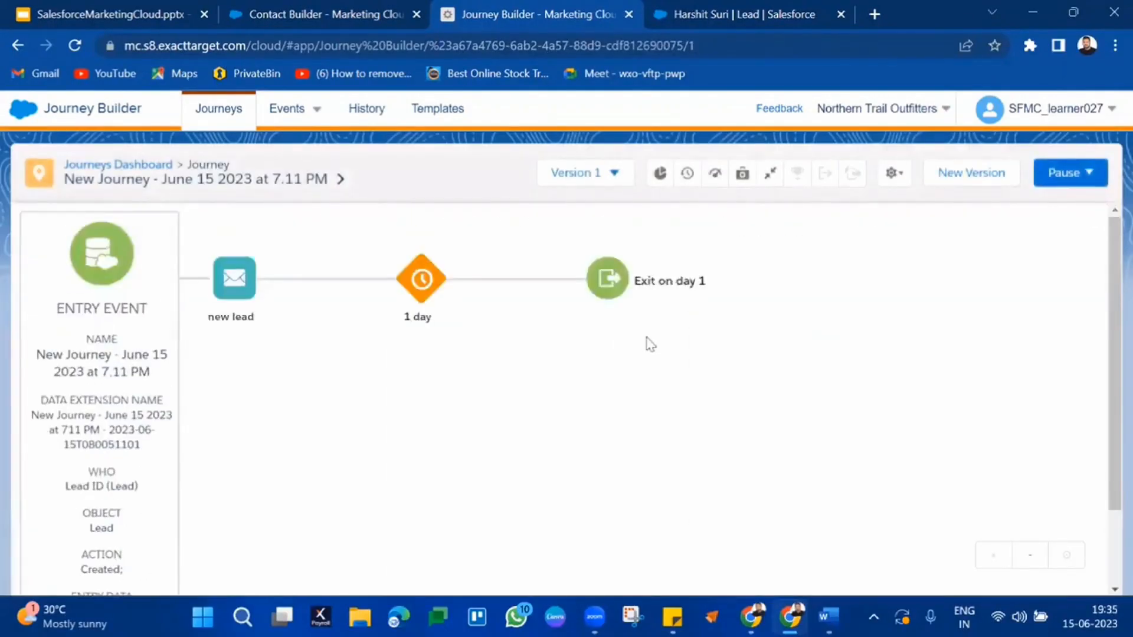
pyautogui.scroll(-2, 649, 344)
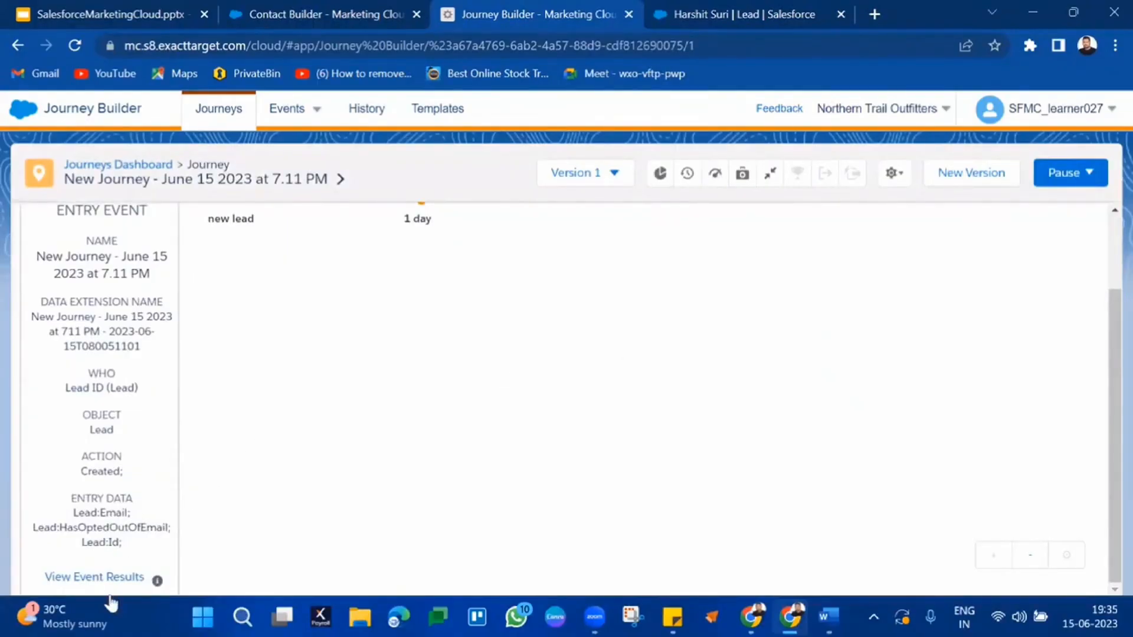
pyautogui.click(95, 576)
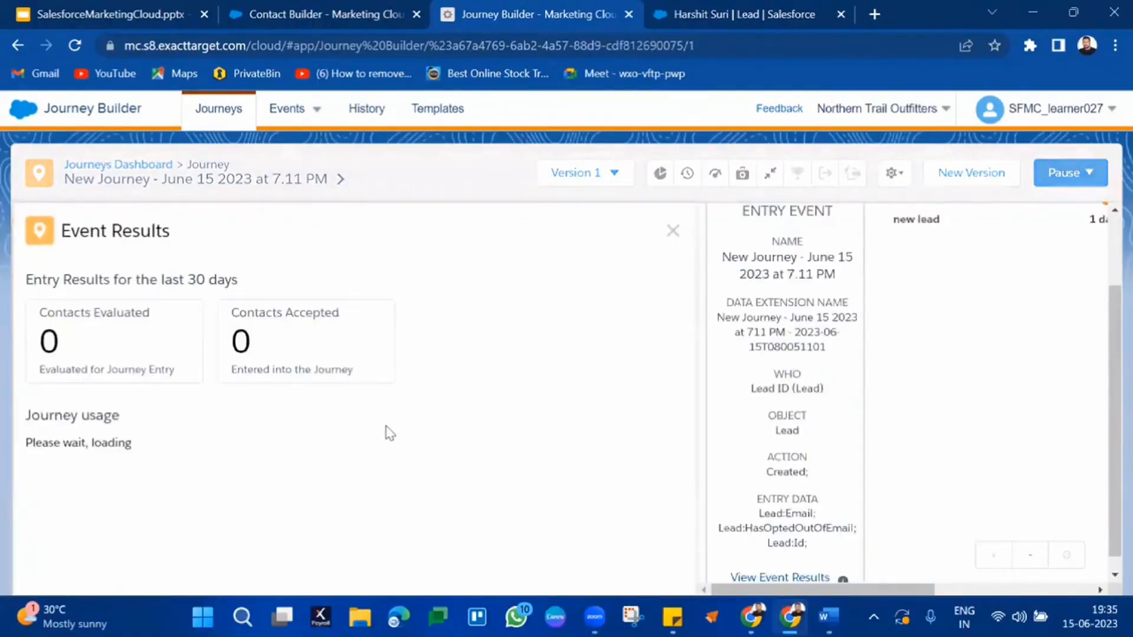
pyautogui.click(673, 230)
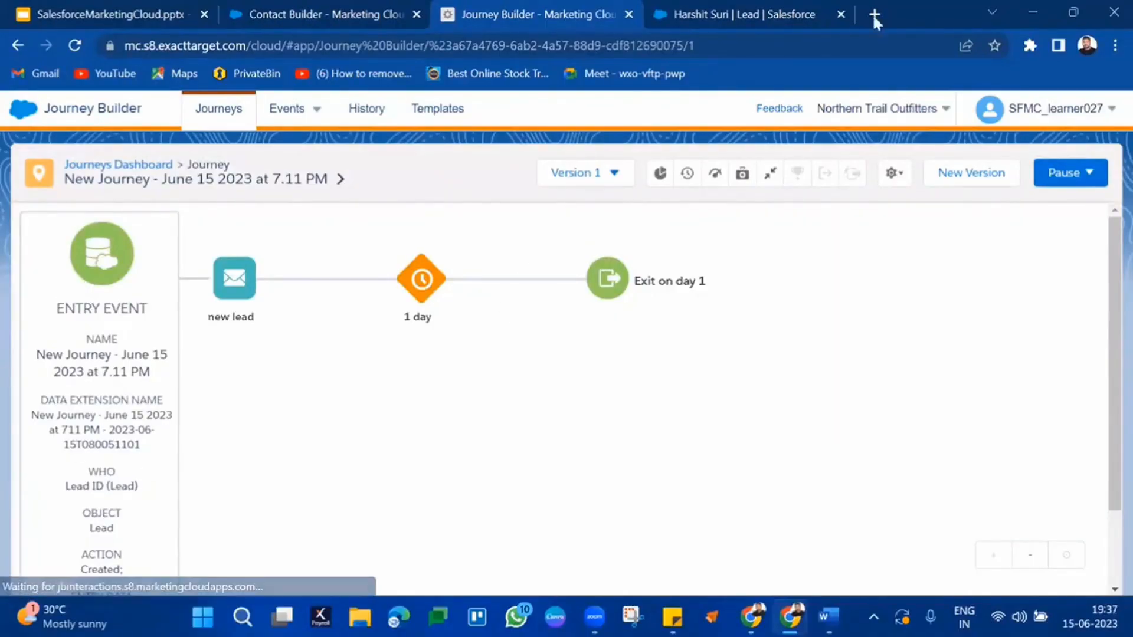
pyautogui.click(729, 13)
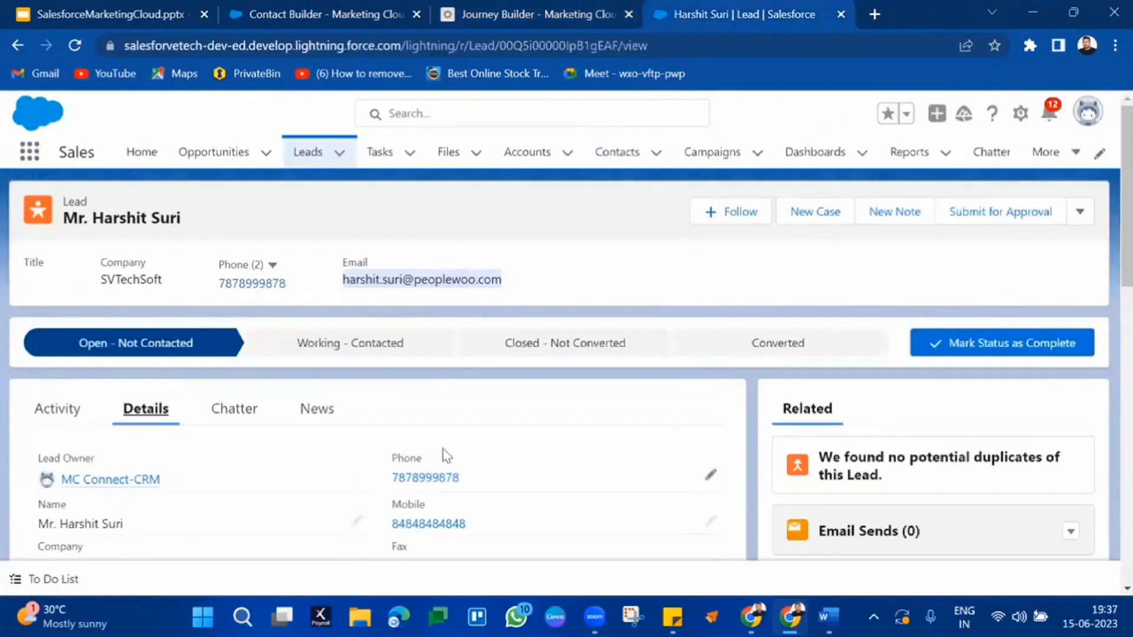
pyautogui.scroll(-3, 442, 458)
pyautogui.scroll(1, 233, 356)
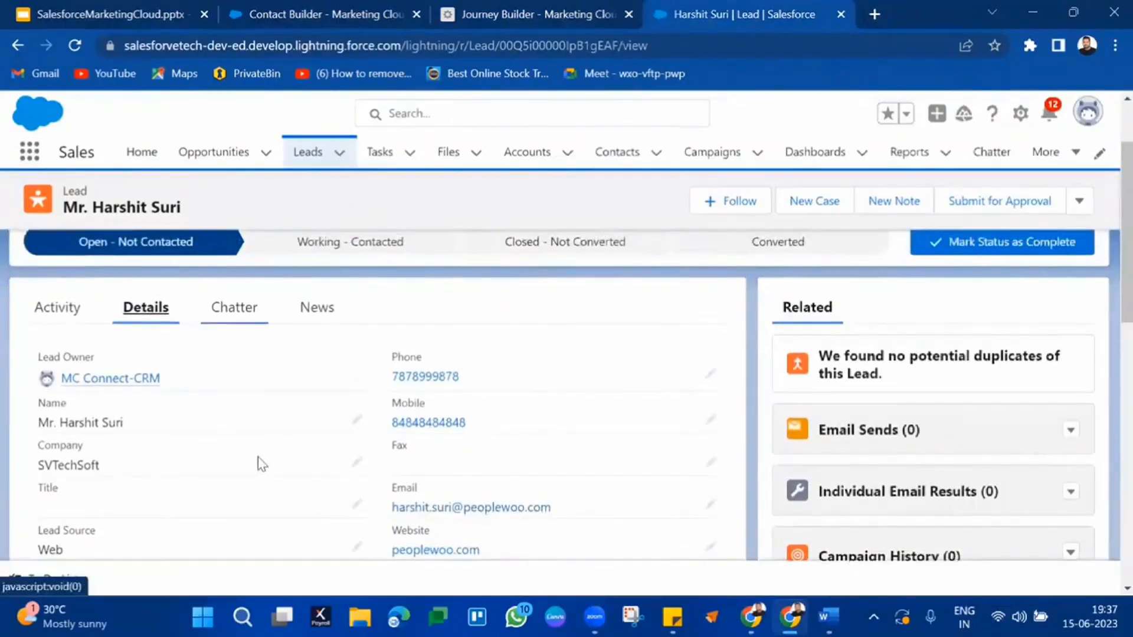
pyautogui.scroll(-10, 261, 465)
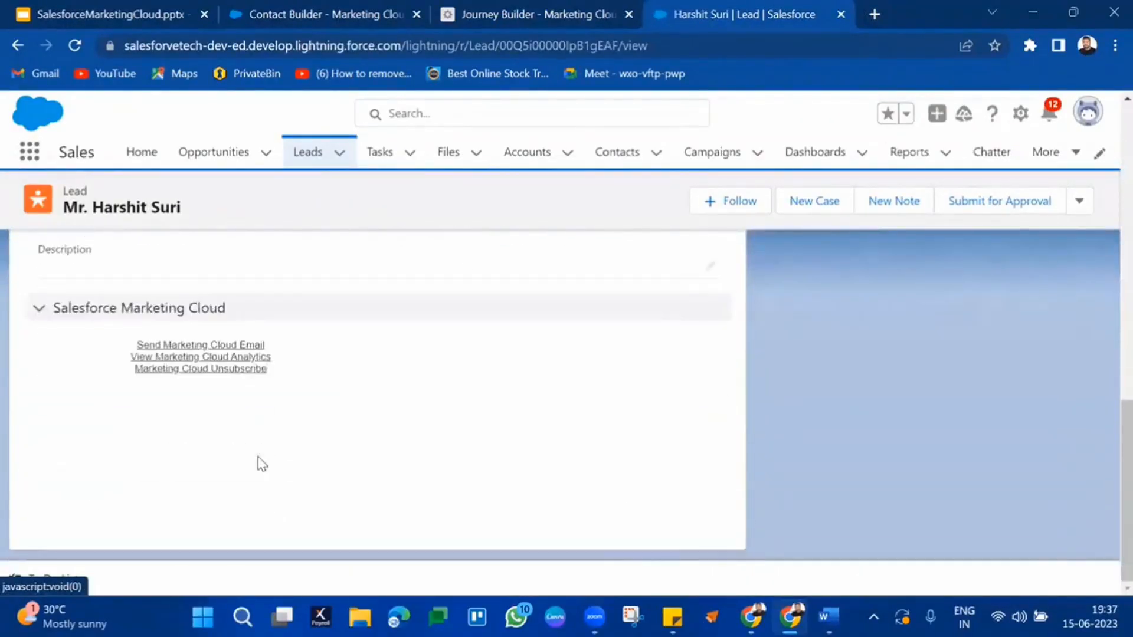
pyautogui.scroll(10, 261, 464)
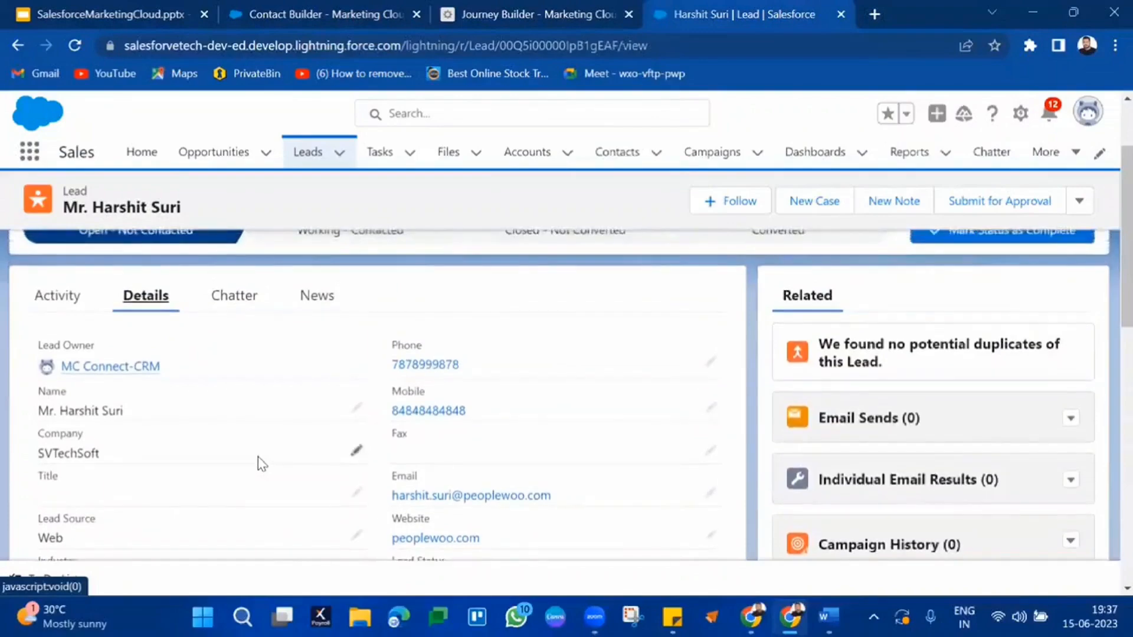
pyautogui.click(587, 13)
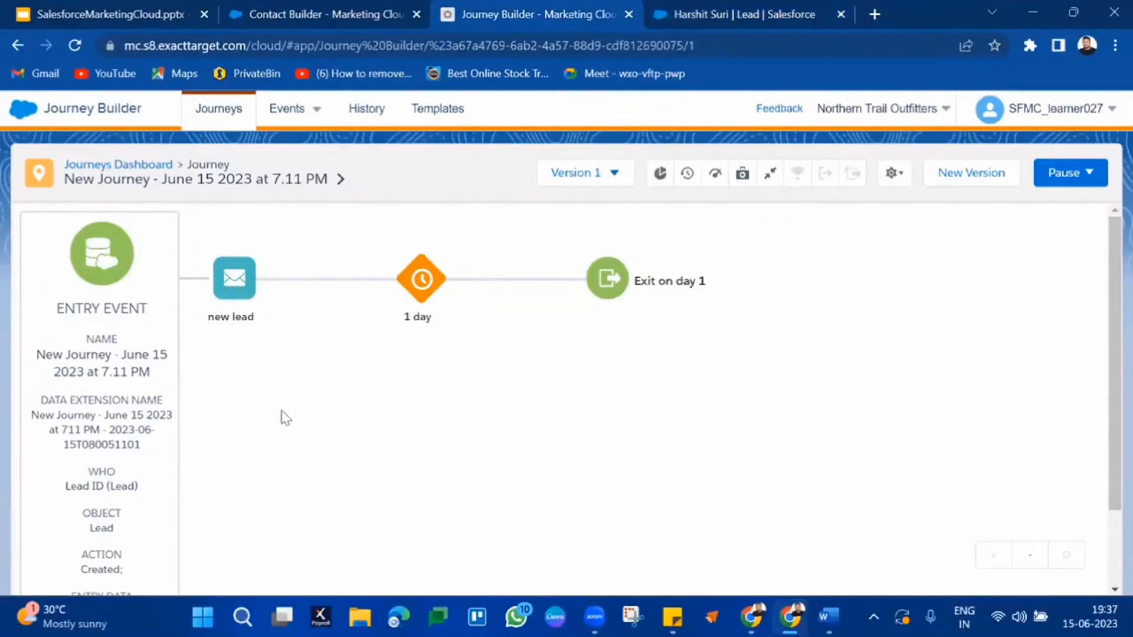
# Step: Use New Version to open a Version 2 draft copying the email, 1-day wait and exit
pyautogui.scroll(-2, 283, 418)
pyautogui.scroll(2, 413, 380)
pyautogui.click(976, 173)
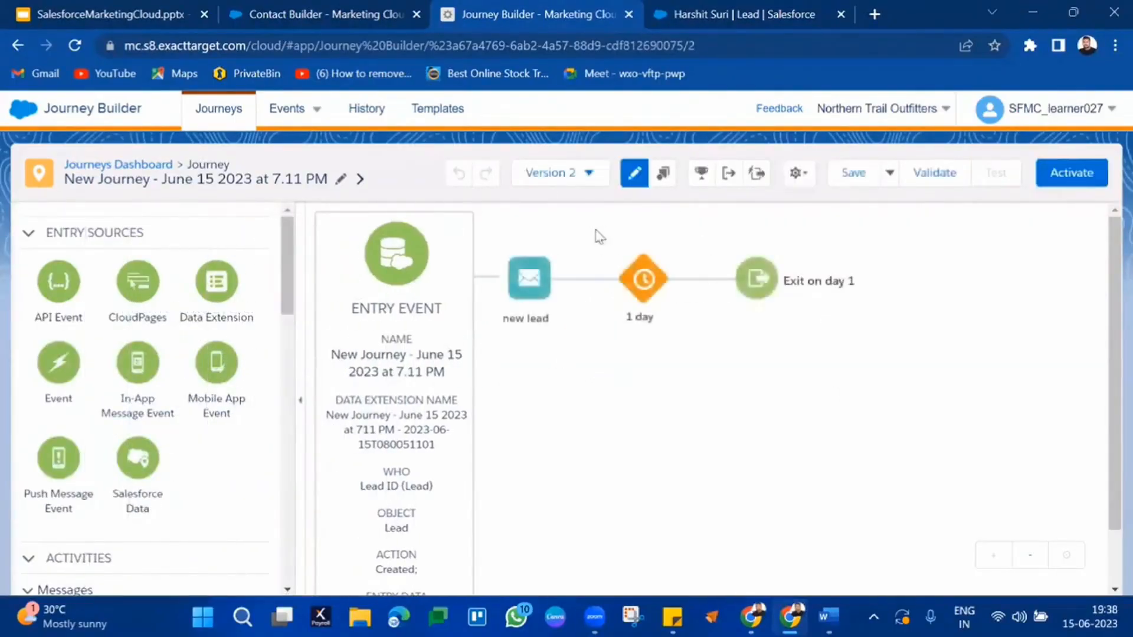
pyautogui.click(589, 174)
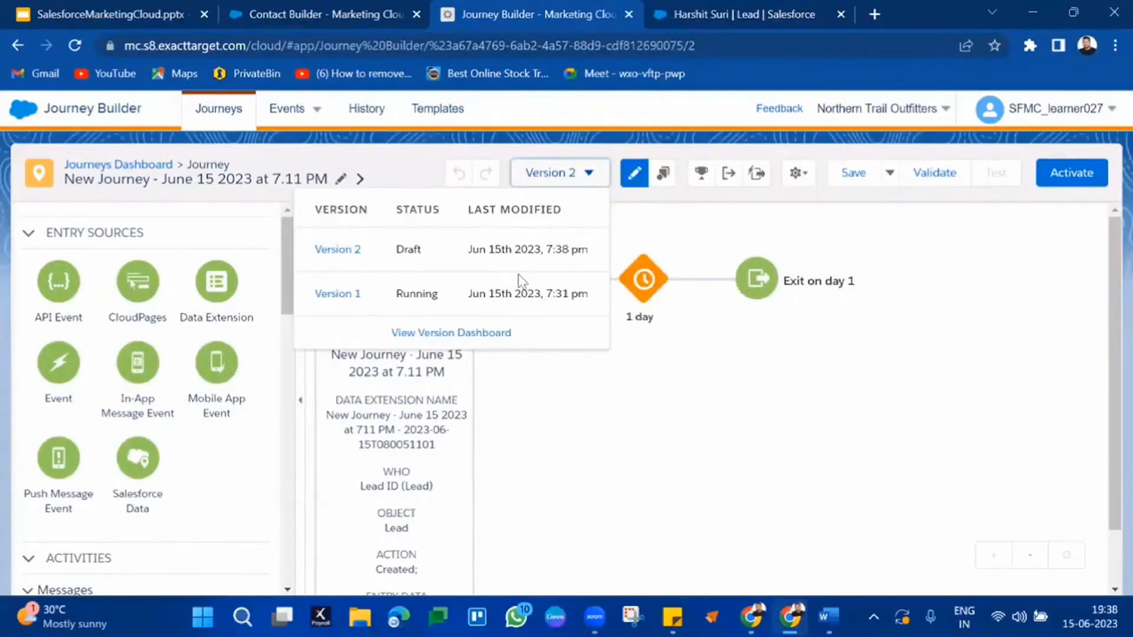
pyautogui.tripleClick(514, 255)
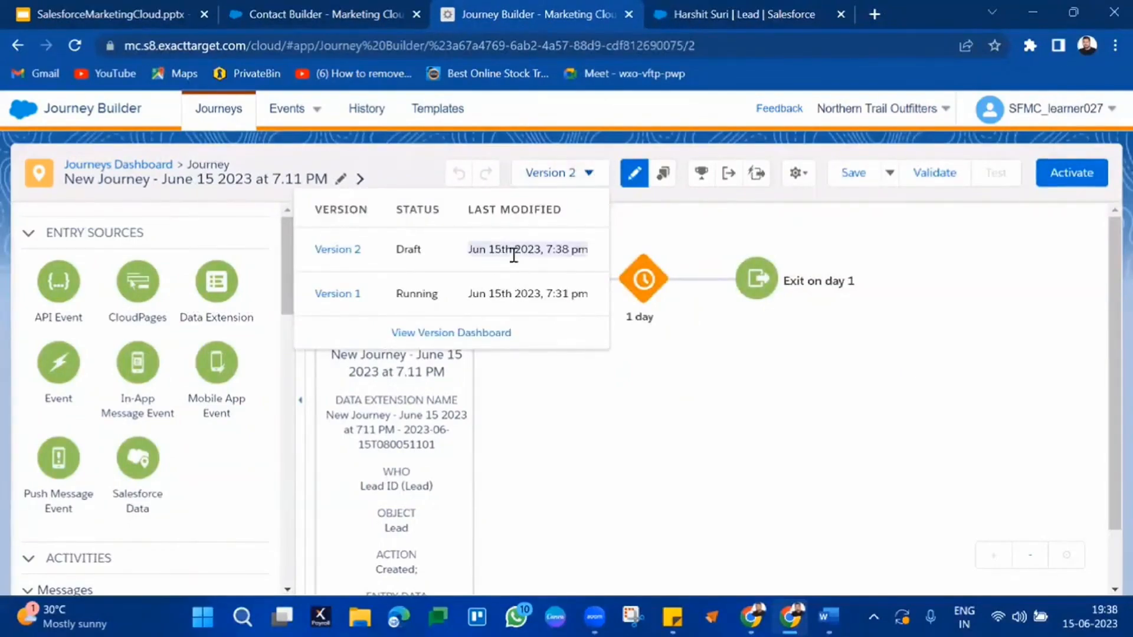
pyautogui.click(640, 405)
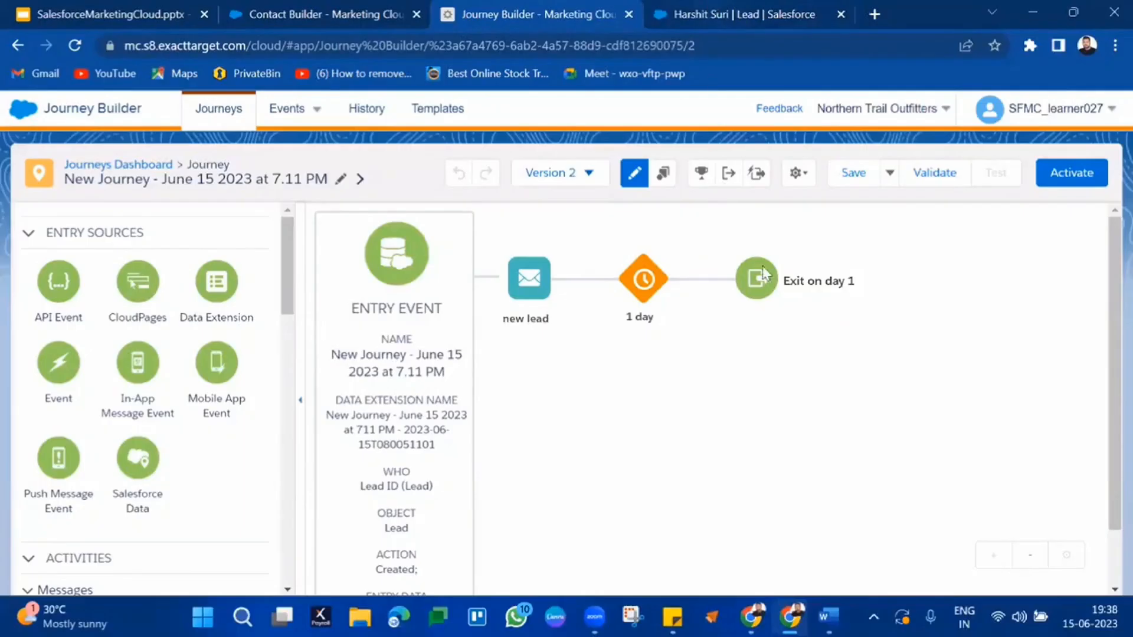
pyautogui.scroll(-1, 762, 267)
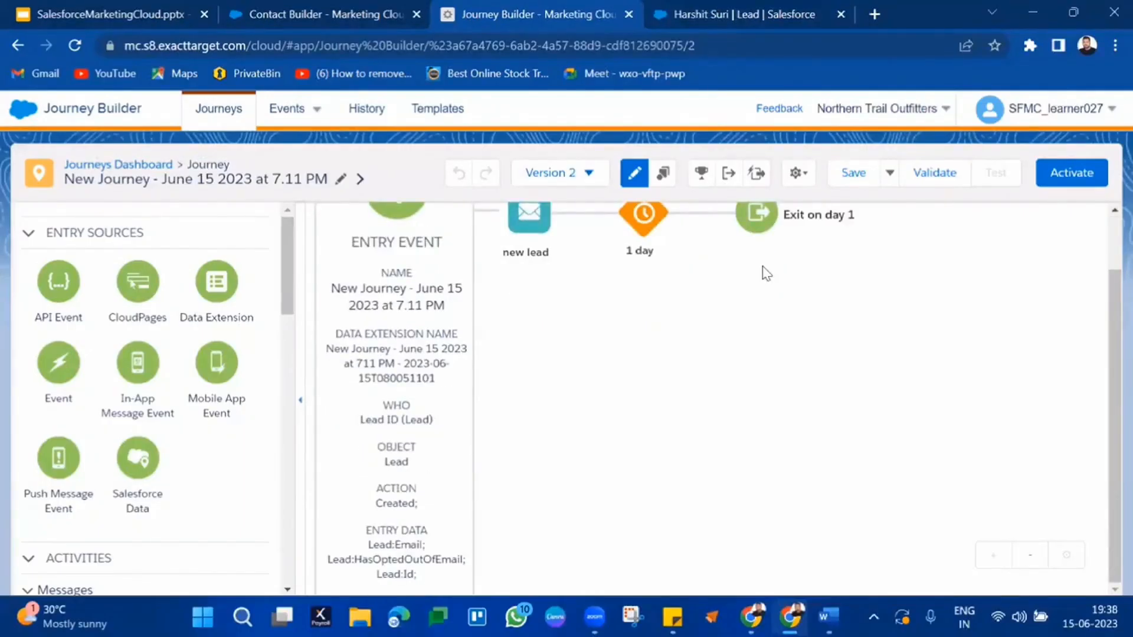
pyautogui.scroll(1, 771, 363)
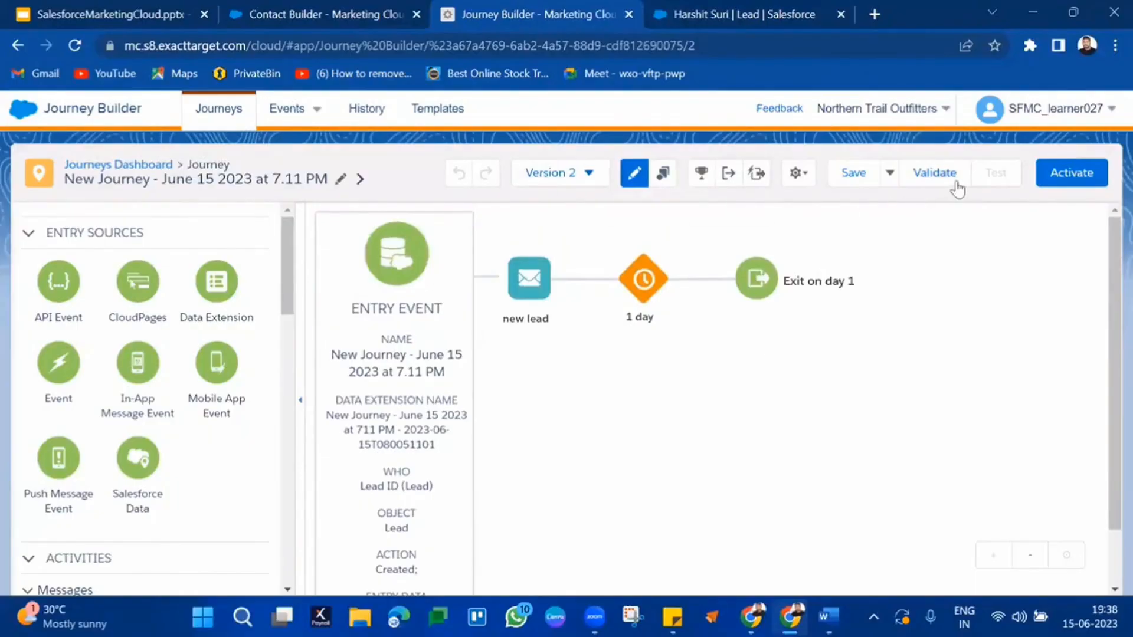
pyautogui.click(560, 177)
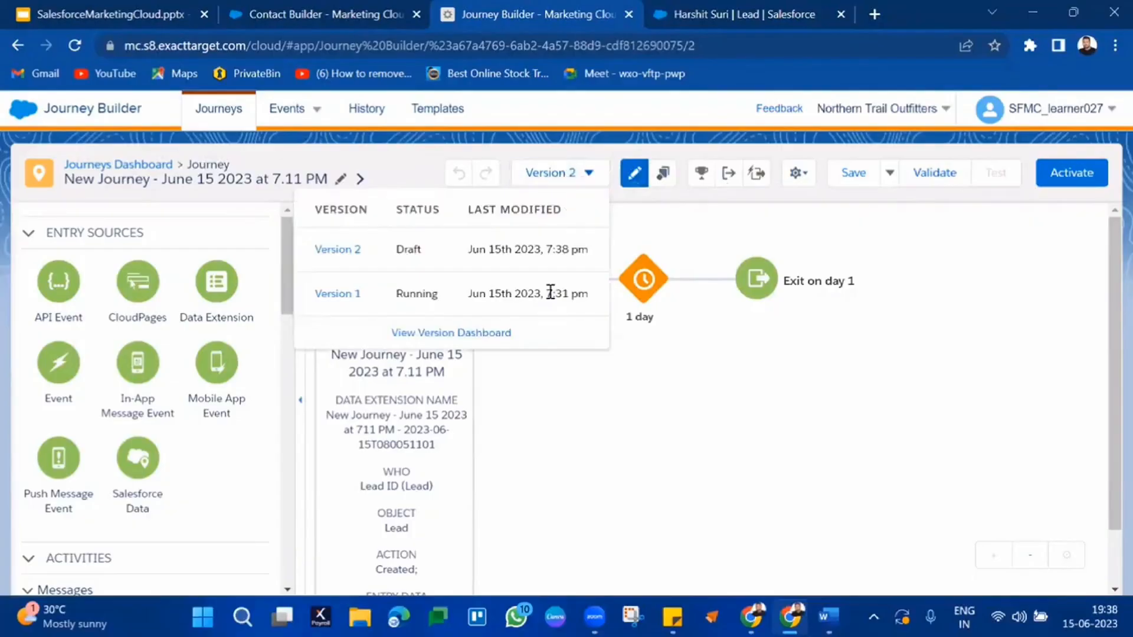
pyautogui.tripleClick(550, 292)
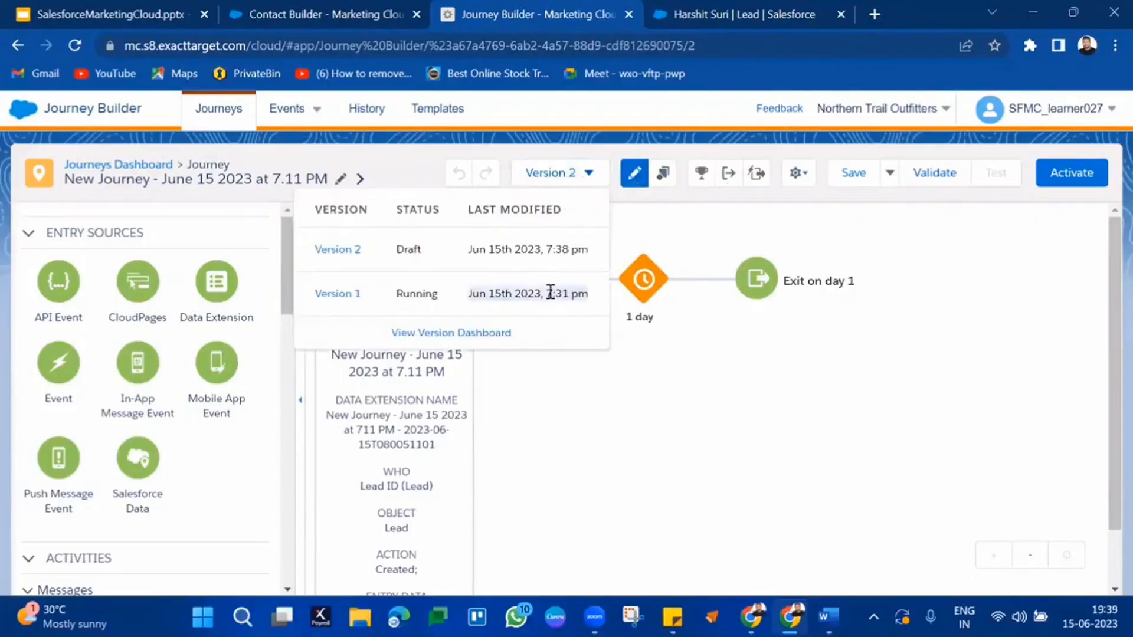
pyautogui.doubleClick(421, 289)
pyautogui.doubleClick(418, 250)
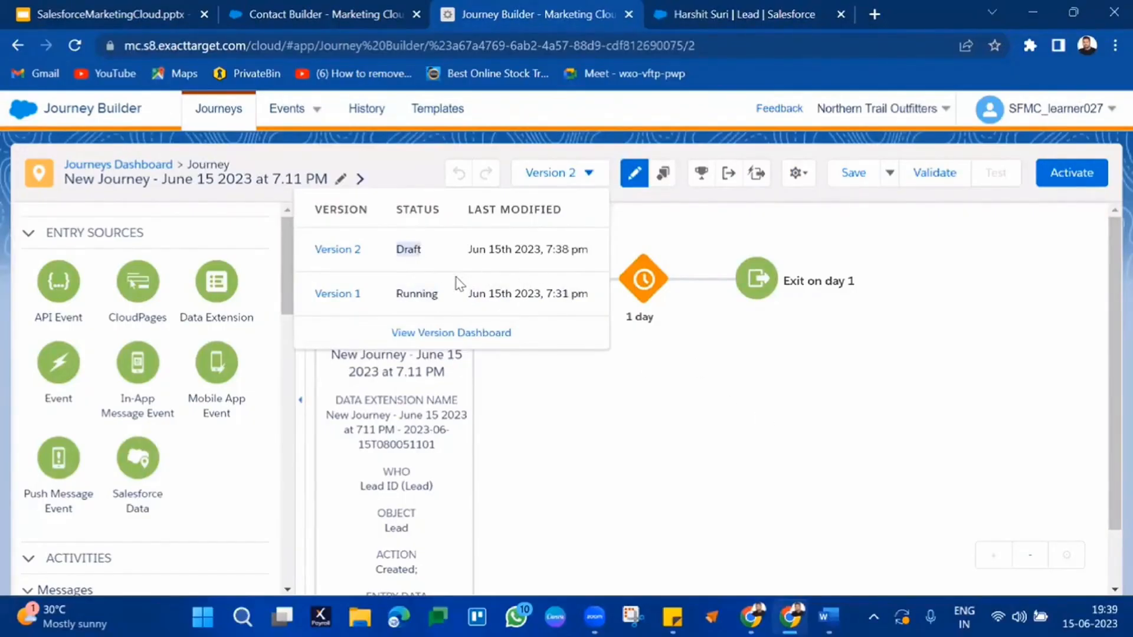
pyautogui.click(596, 376)
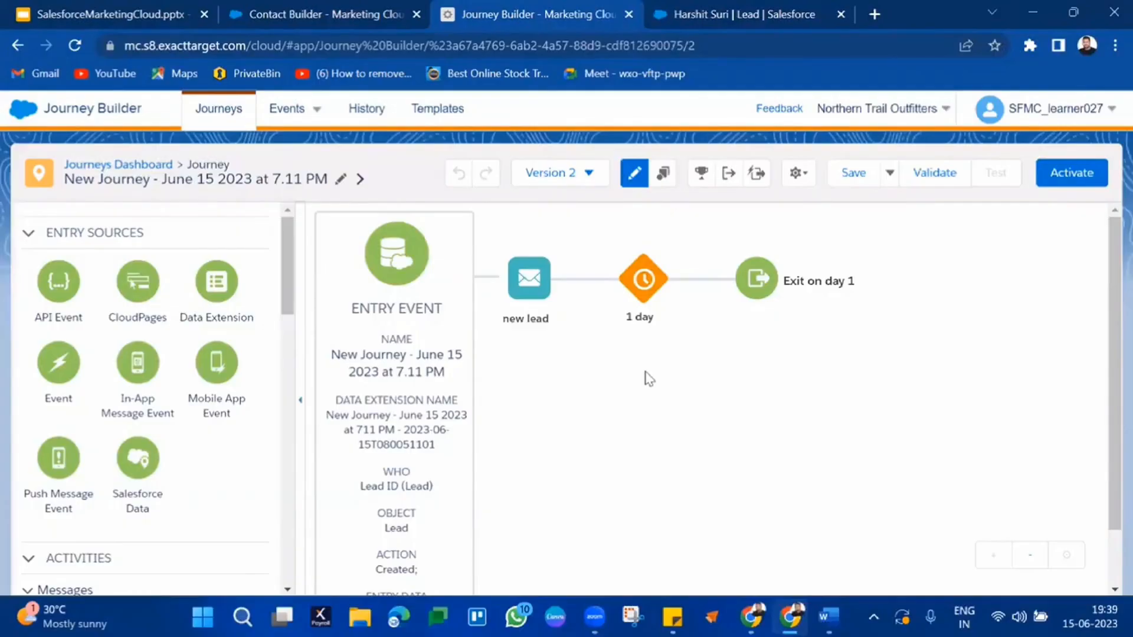
# Step: Delete the old entry event and put a Salesforce Data entry source in its place
pyautogui.click(454, 229)
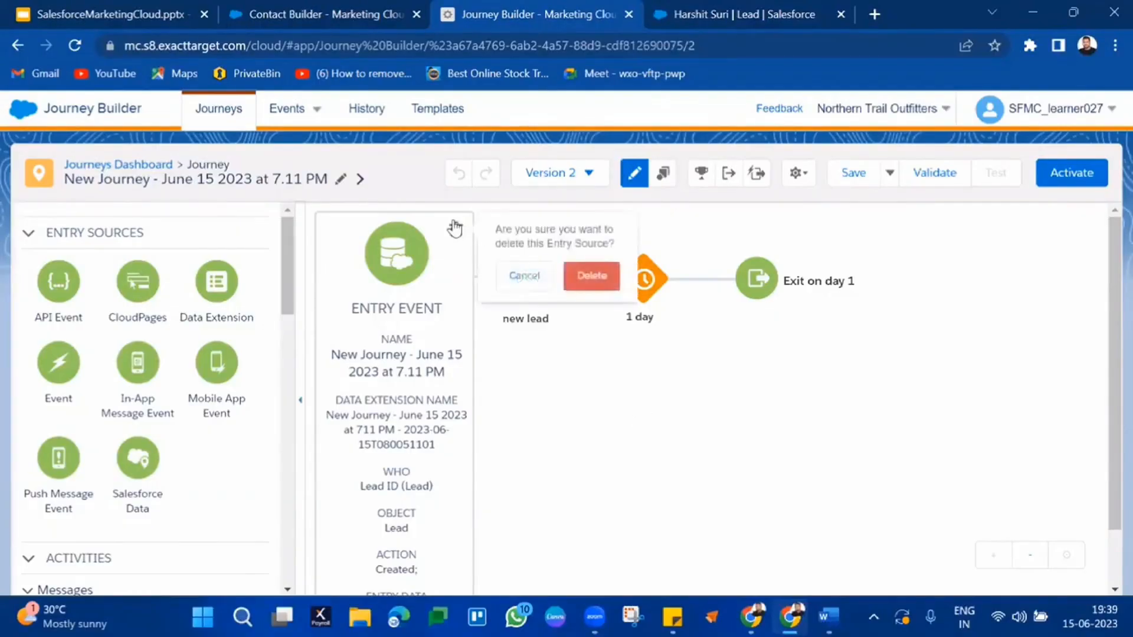
pyautogui.click(580, 282)
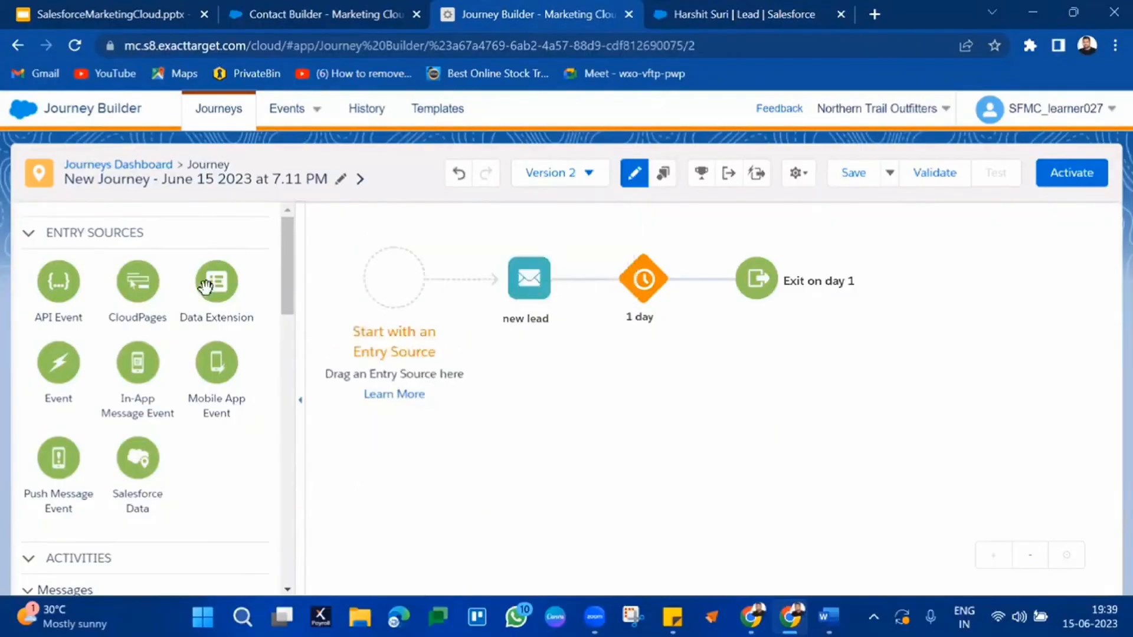
pyautogui.moveTo(134, 457); pyautogui.dragTo(394, 278)
pyautogui.click(407, 275)
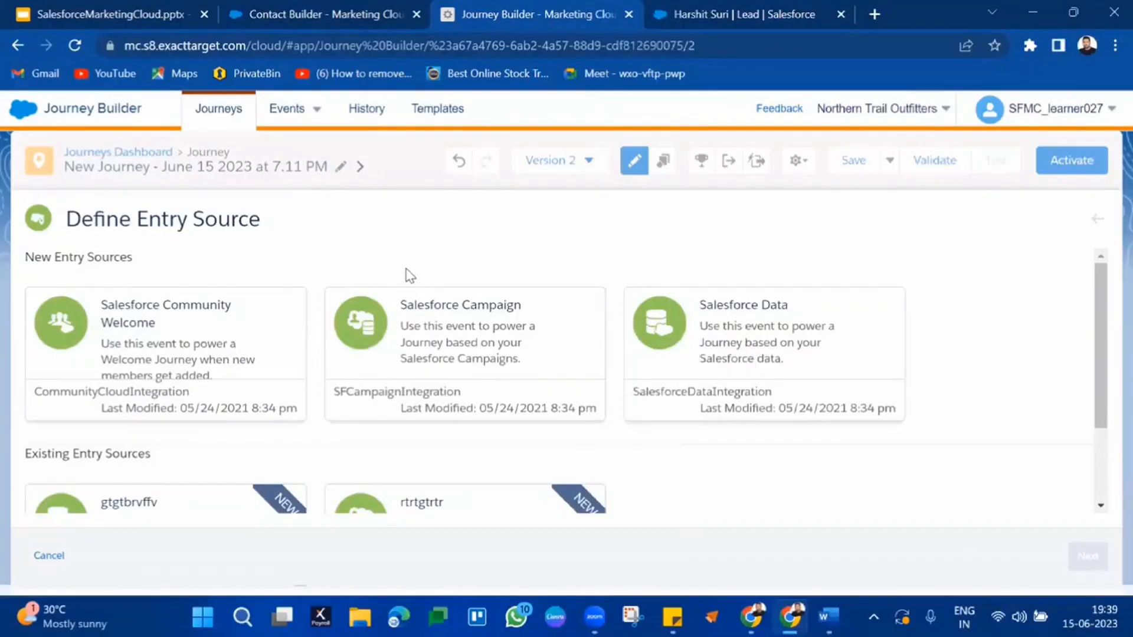
pyautogui.click(696, 350)
pyautogui.scroll(-2, 894, 414)
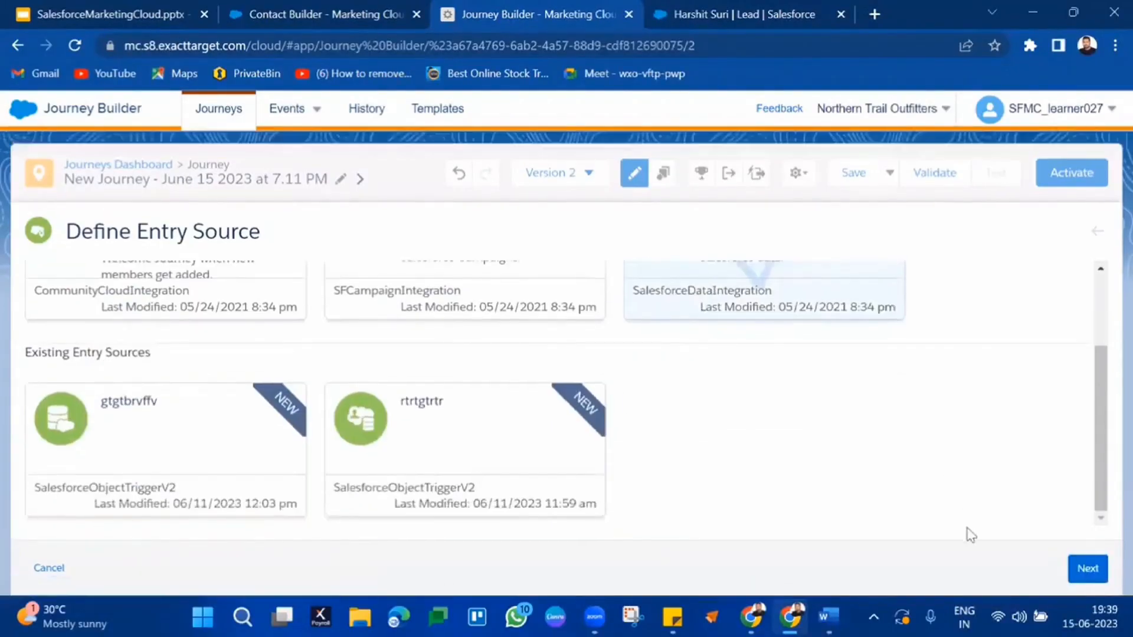
pyautogui.click(1088, 569)
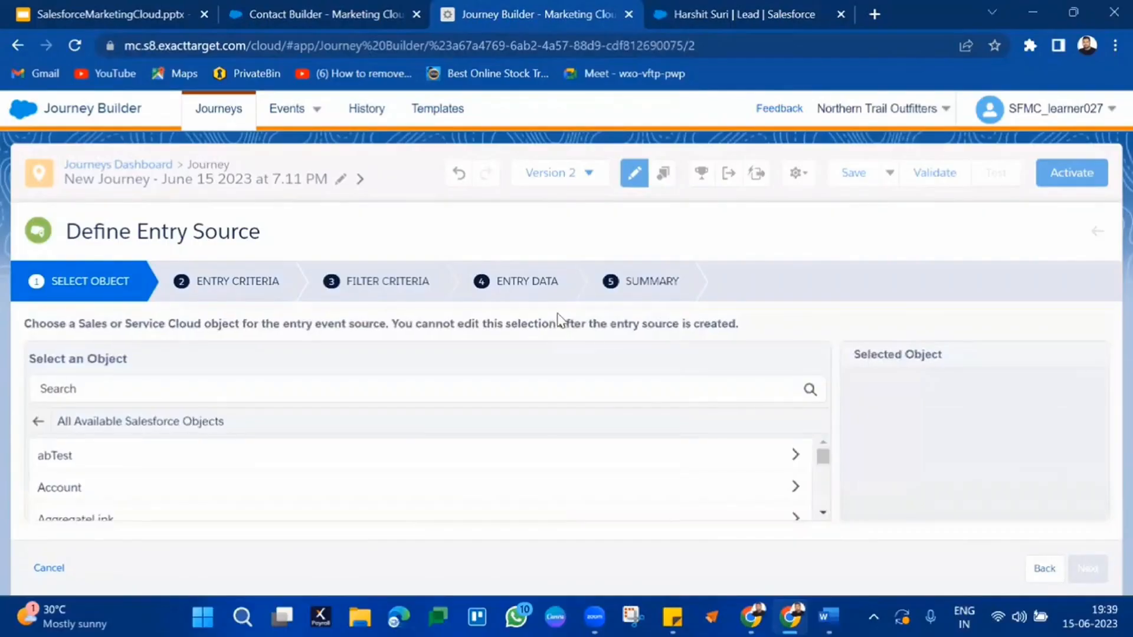
# Step: Pick the Lead object keyed by Lead ID and advance to Entry Criteria
pyautogui.click(409, 404)
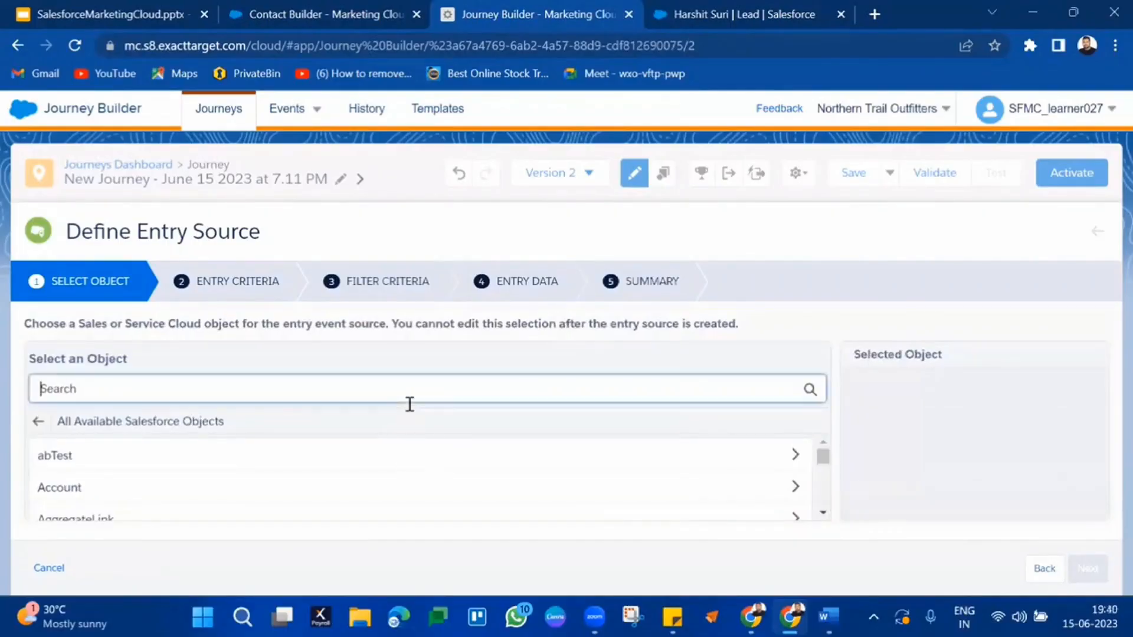
pyautogui.write('lea')
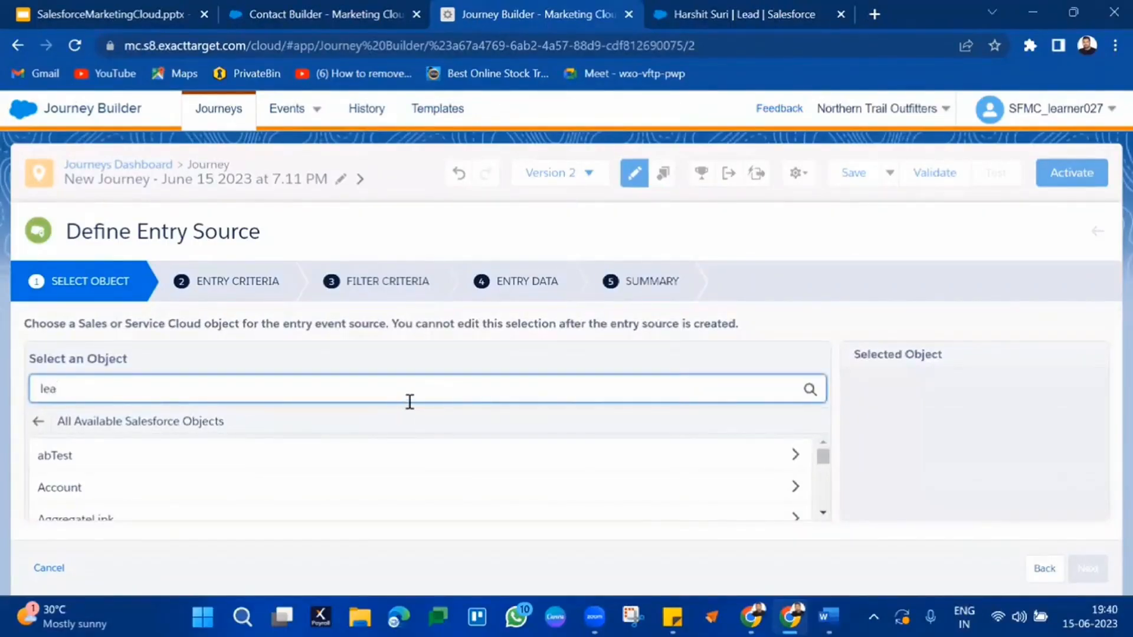
pyautogui.write('d')
pyautogui.click(247, 463)
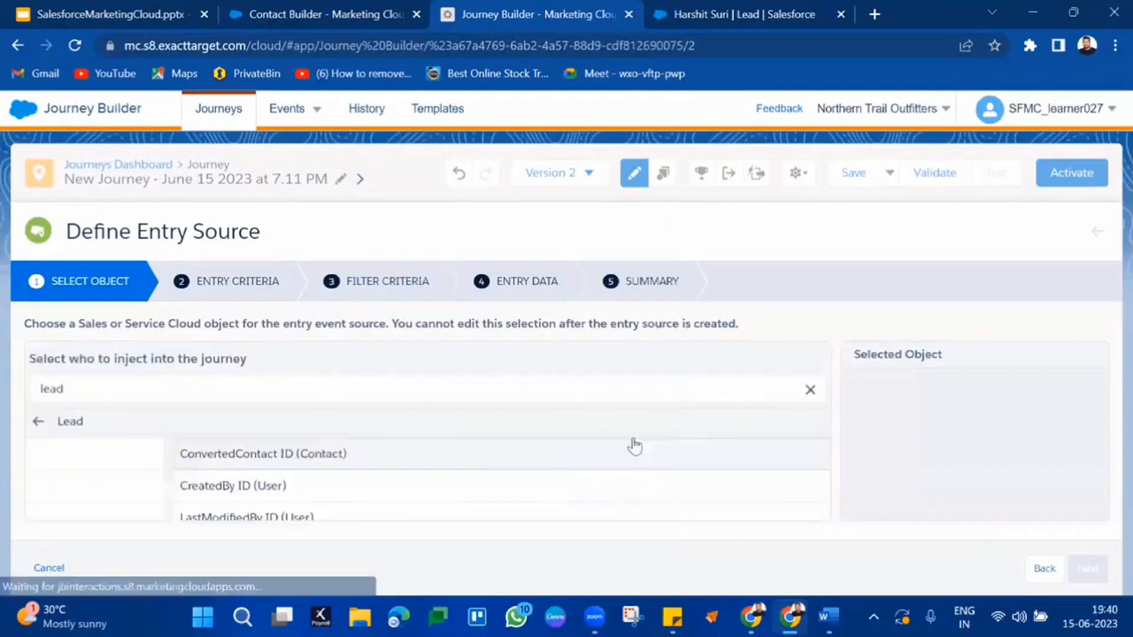
pyautogui.scroll(-2, 449, 459)
pyautogui.scroll(-1, 448, 460)
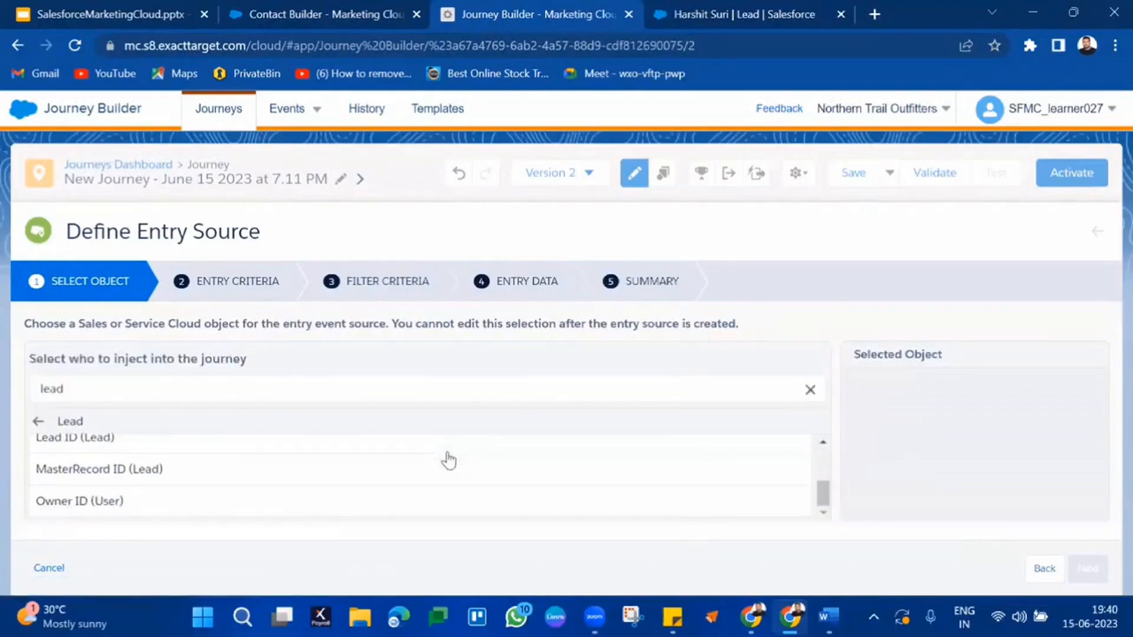
pyautogui.scroll(3, 449, 461)
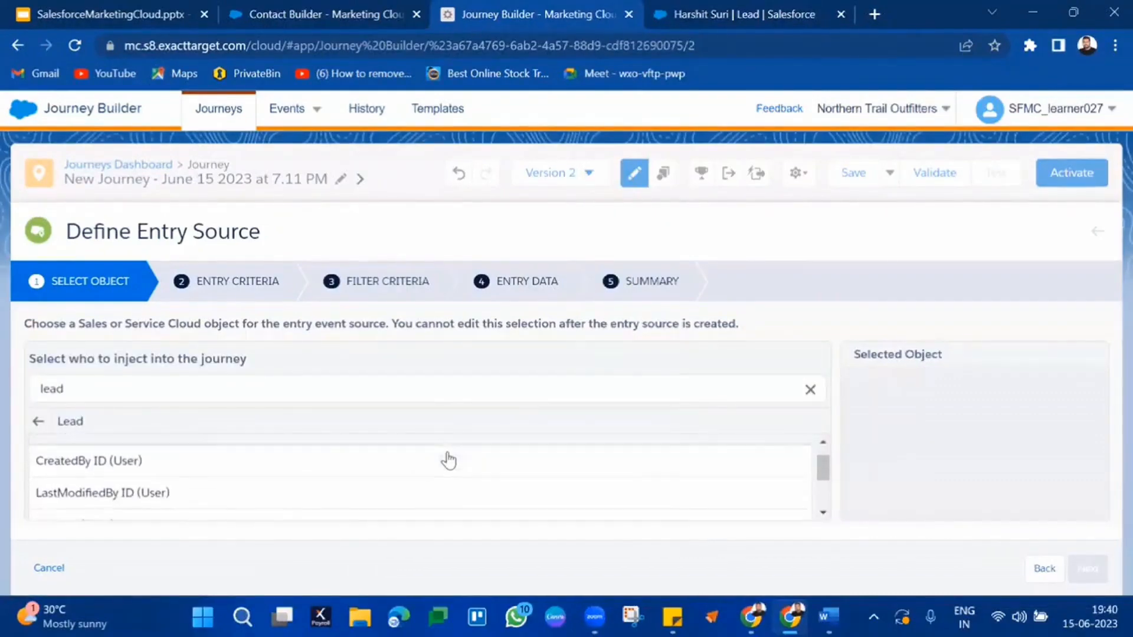
pyautogui.scroll(-2, 413, 468)
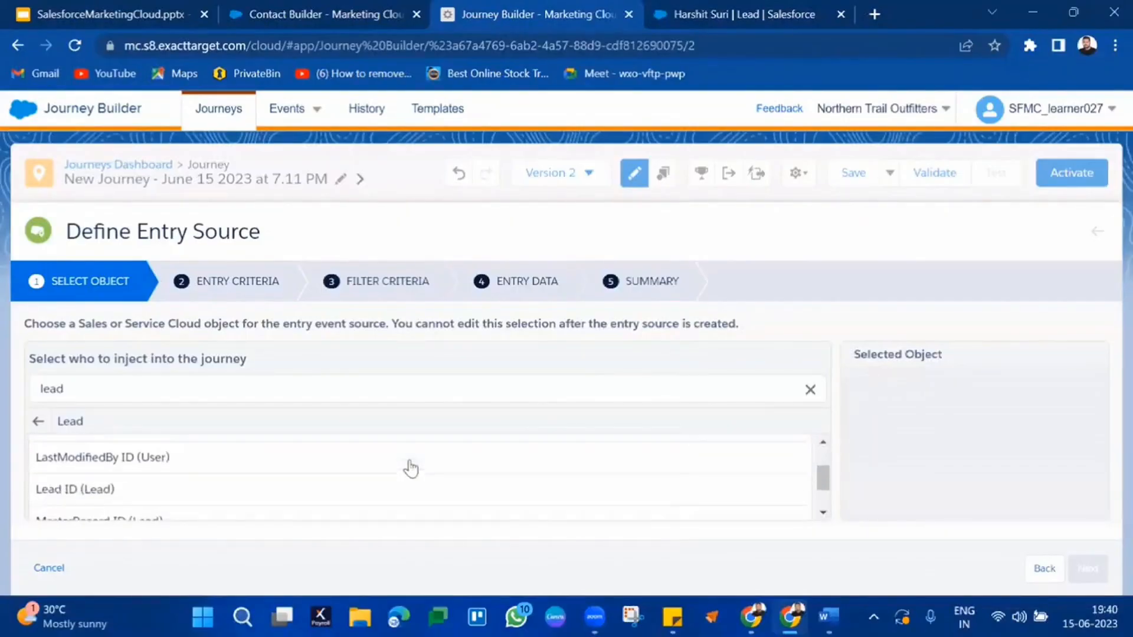
pyautogui.click(375, 498)
pyautogui.scroll(-1, 556, 497)
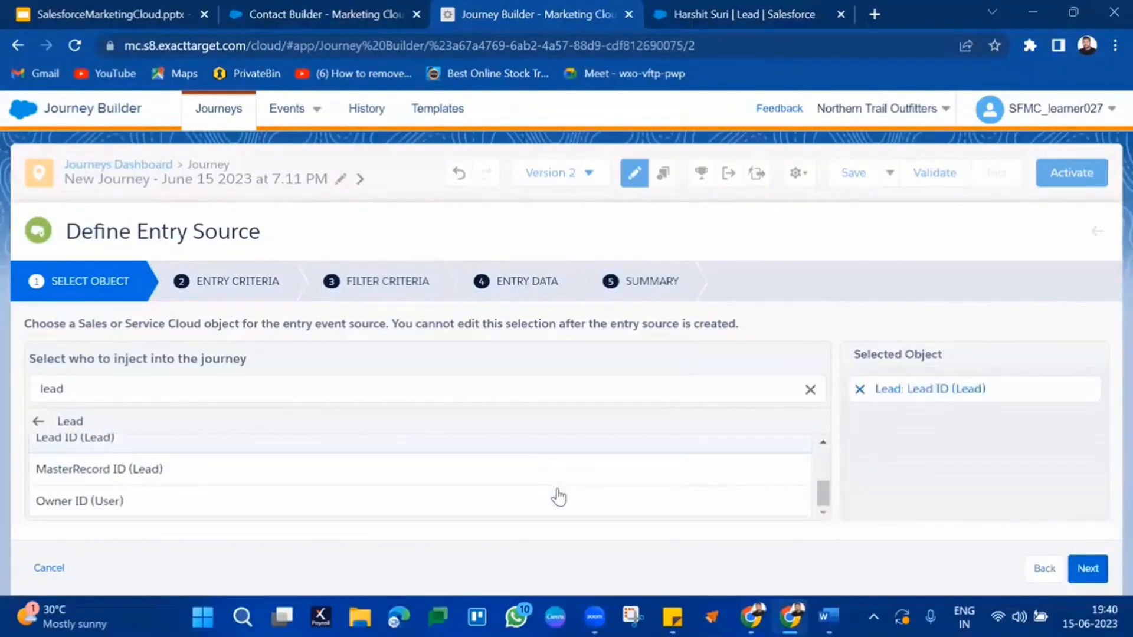
pyautogui.click(1092, 575)
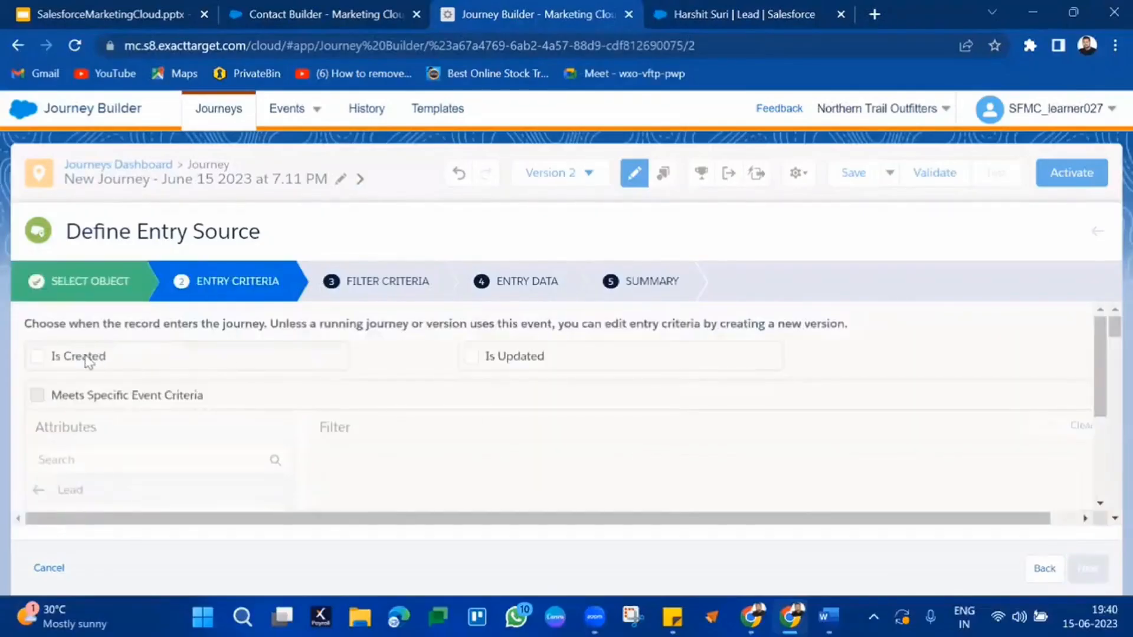
# Step: Tick 'Is Created' so leads enter when created, then continue to Filter Criteria
pyautogui.click(87, 362)
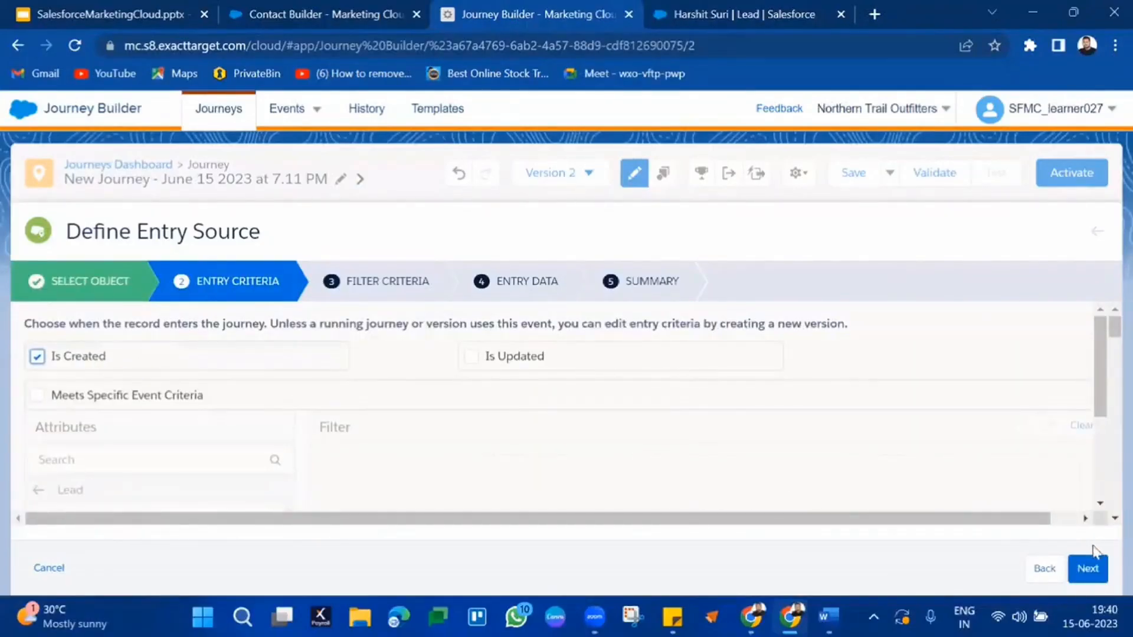
pyautogui.click(1088, 580)
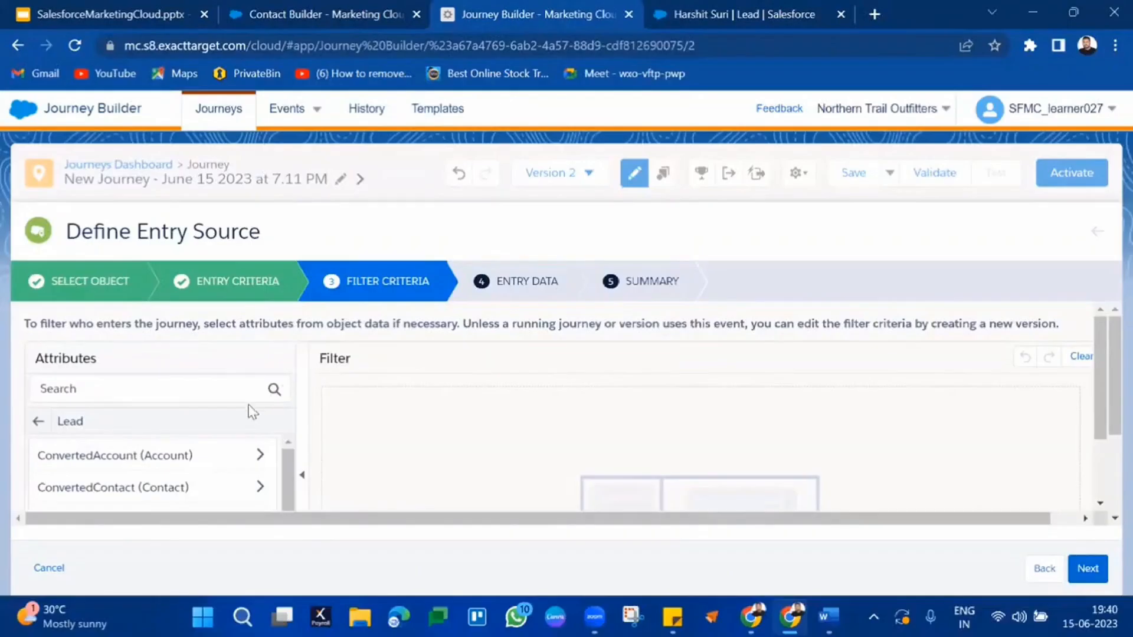
# Step: Search attributes for 'opt' and drag Email Opt Out into the filter
pyautogui.click(232, 388)
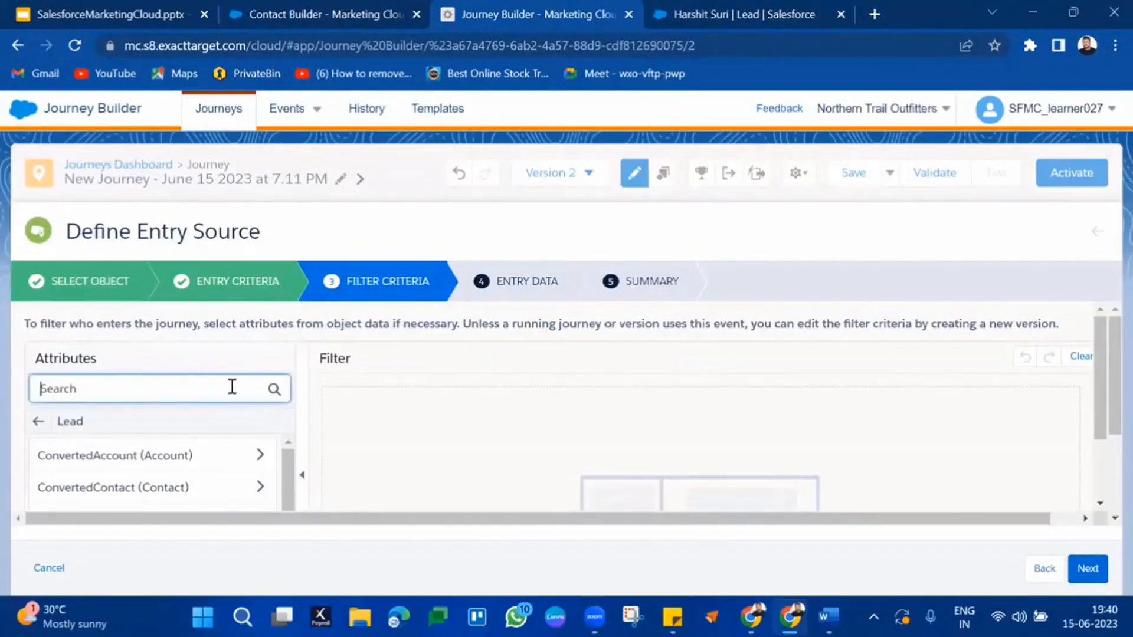
pyautogui.write('opt')
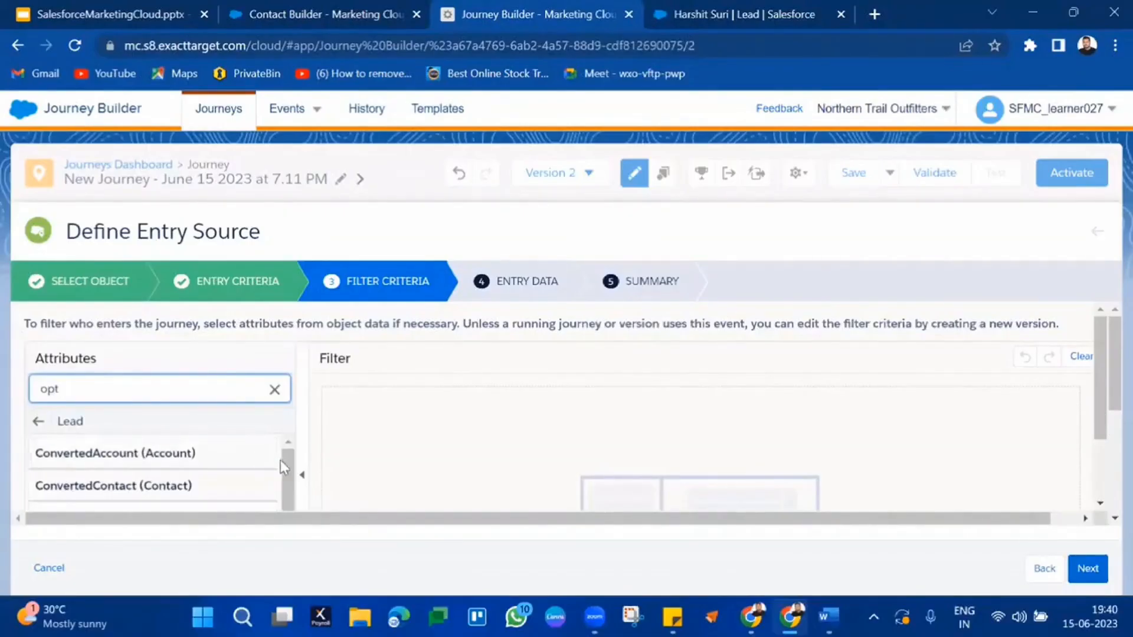
pyautogui.moveTo(285, 460); pyautogui.dragTo(291, 556)
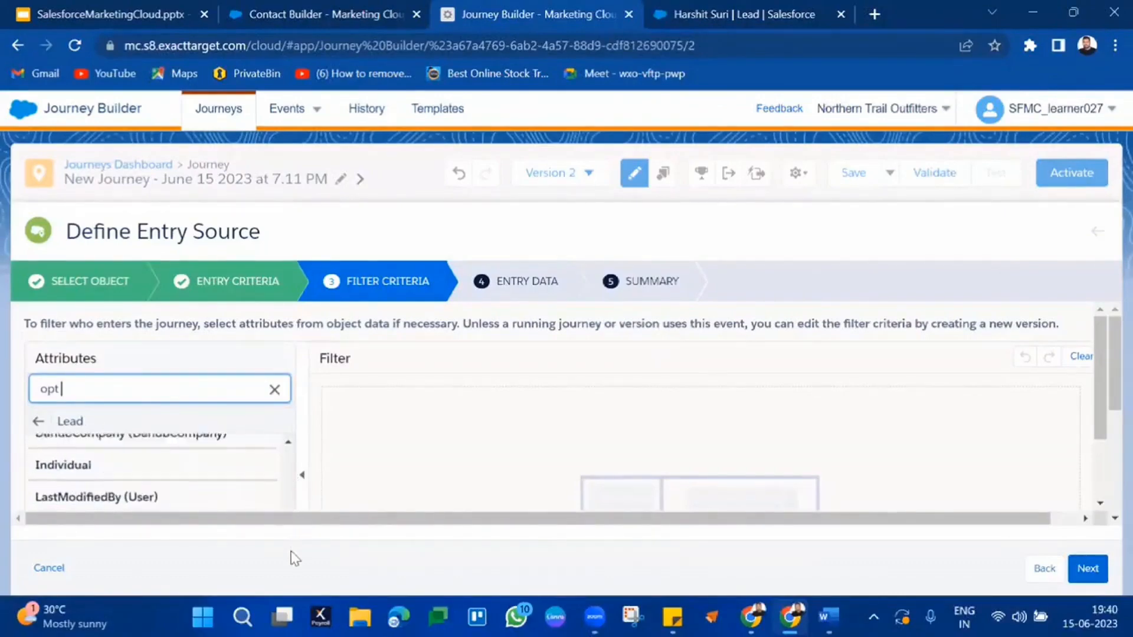
pyautogui.scroll(-5, 267, 479)
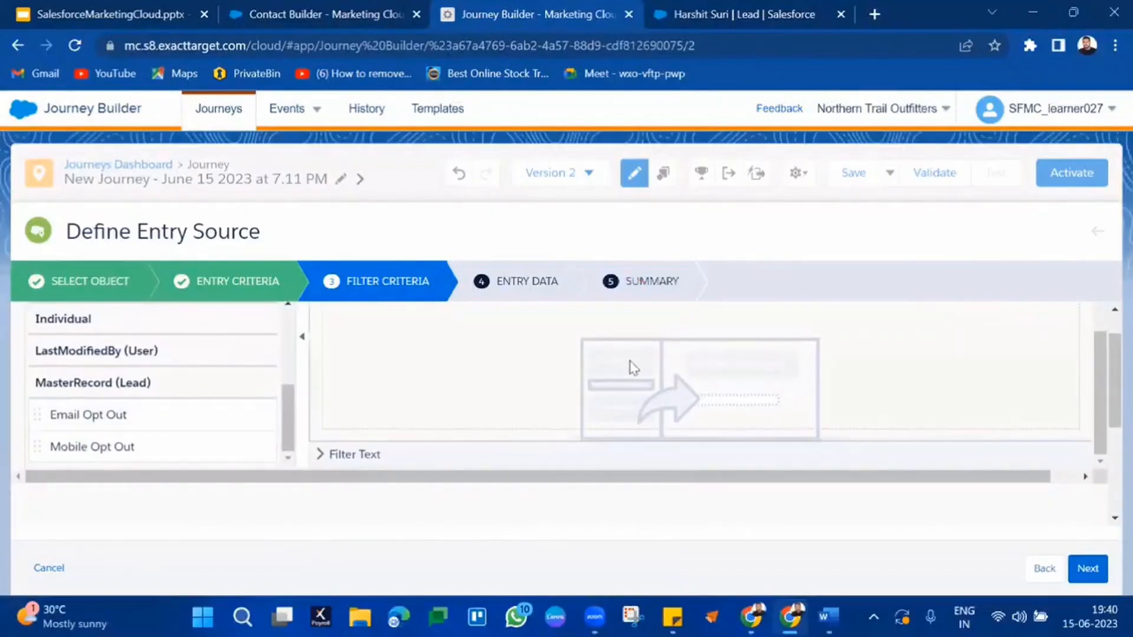
pyautogui.scroll(3, 630, 367)
pyautogui.scroll(-3, 251, 428)
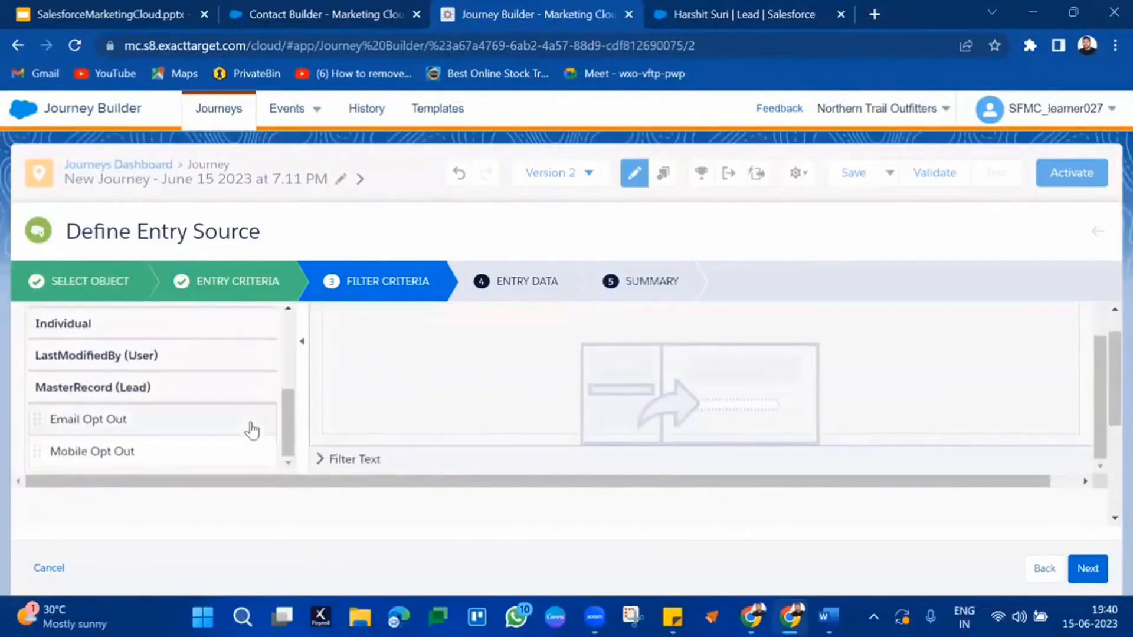
pyautogui.moveTo(223, 427); pyautogui.dragTo(610, 325)
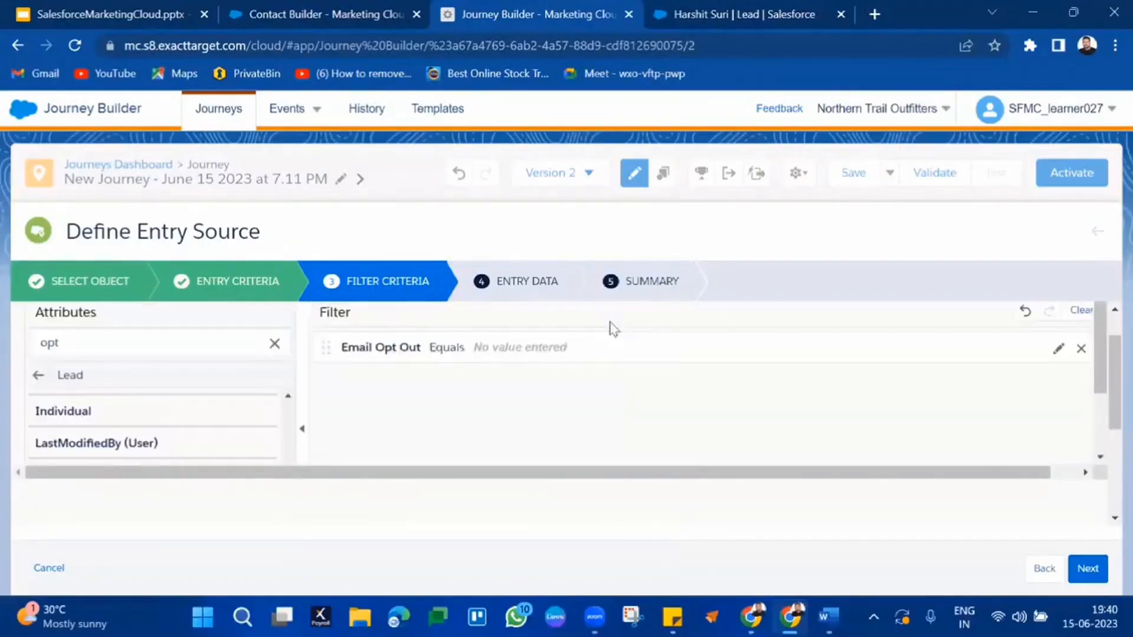
# Step: Set the Email Opt Out condition to equals False and continue to Entry Data
pyautogui.click(576, 358)
pyautogui.click(668, 390)
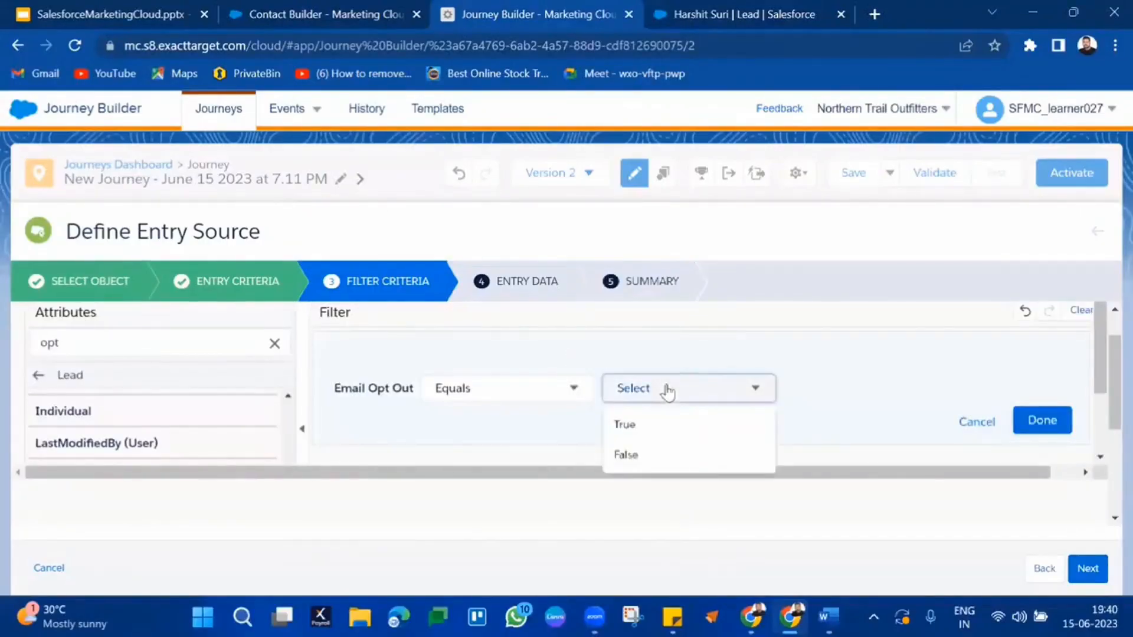
pyautogui.click(650, 455)
pyautogui.click(1049, 419)
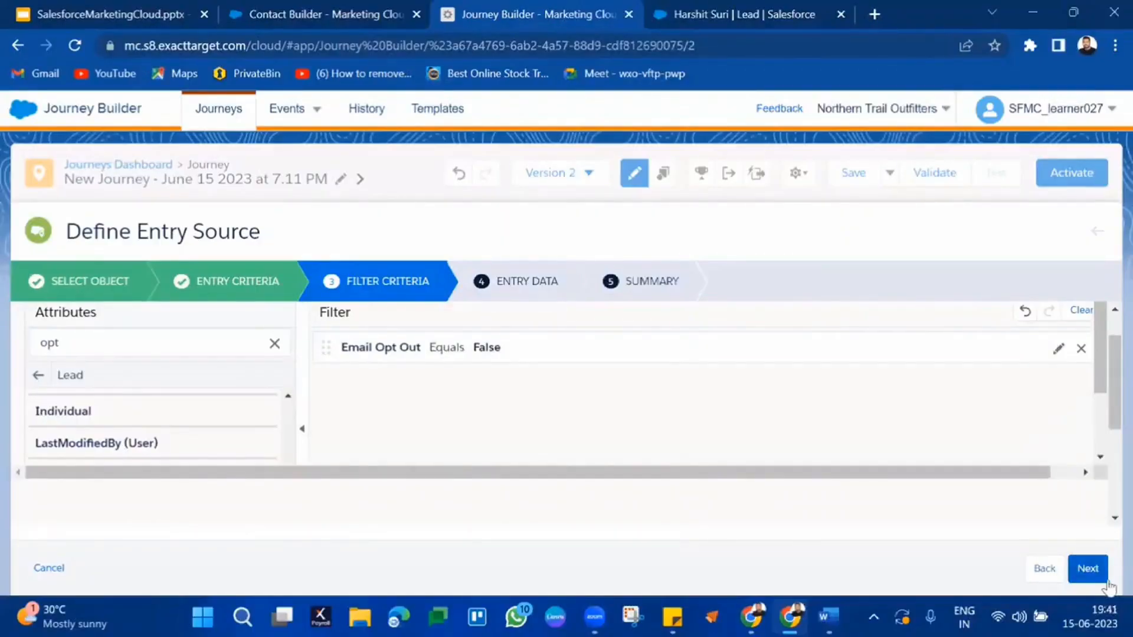
pyautogui.click(1088, 569)
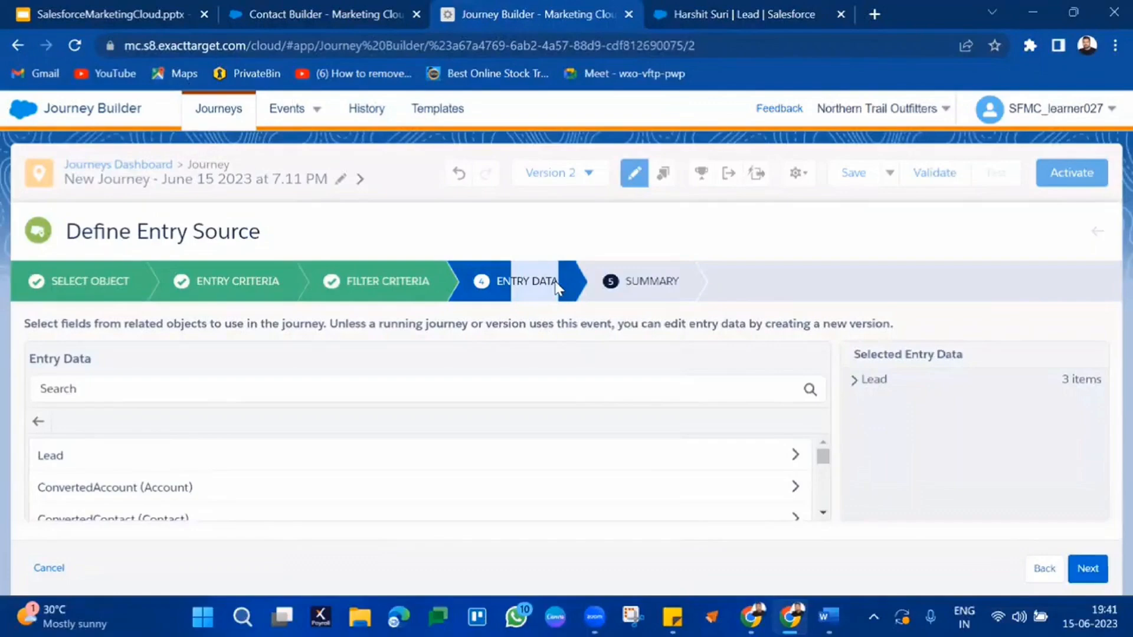
# Step: Review the Lead fields already in entry data: Email, Email Opt Out and Lead ID
pyautogui.click(853, 380)
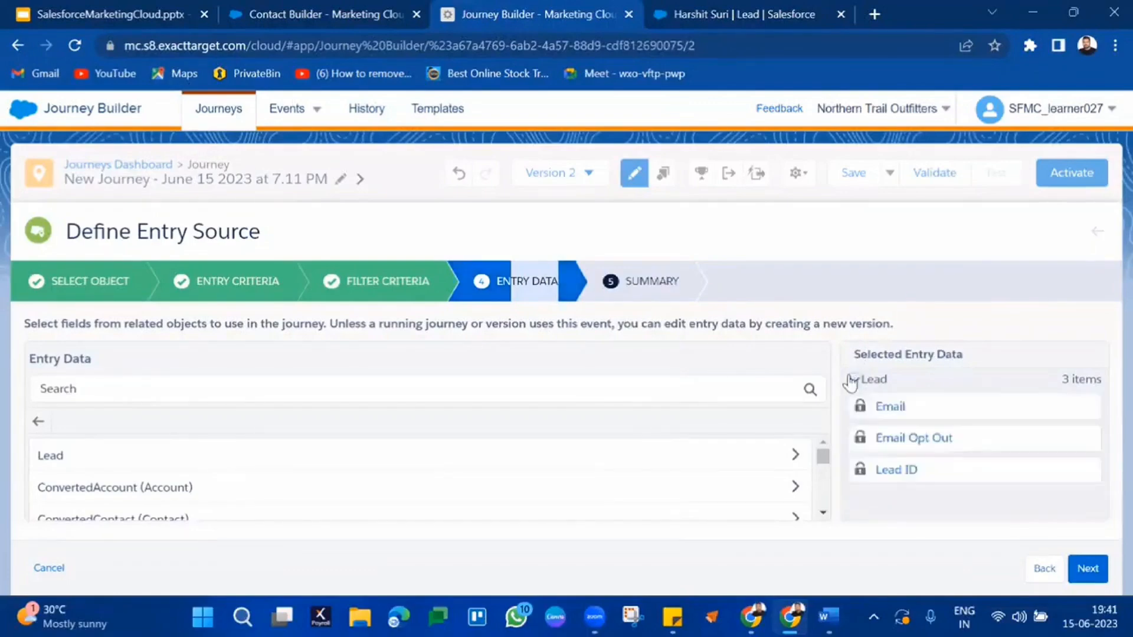
pyautogui.tripleClick(930, 471)
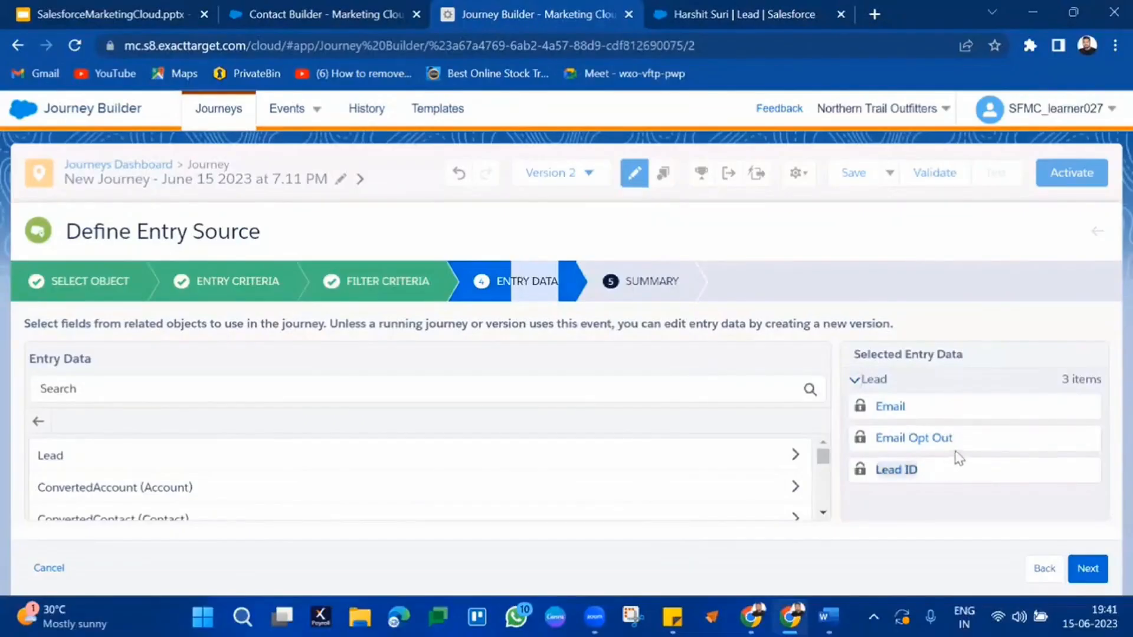
pyautogui.tripleClick(976, 442)
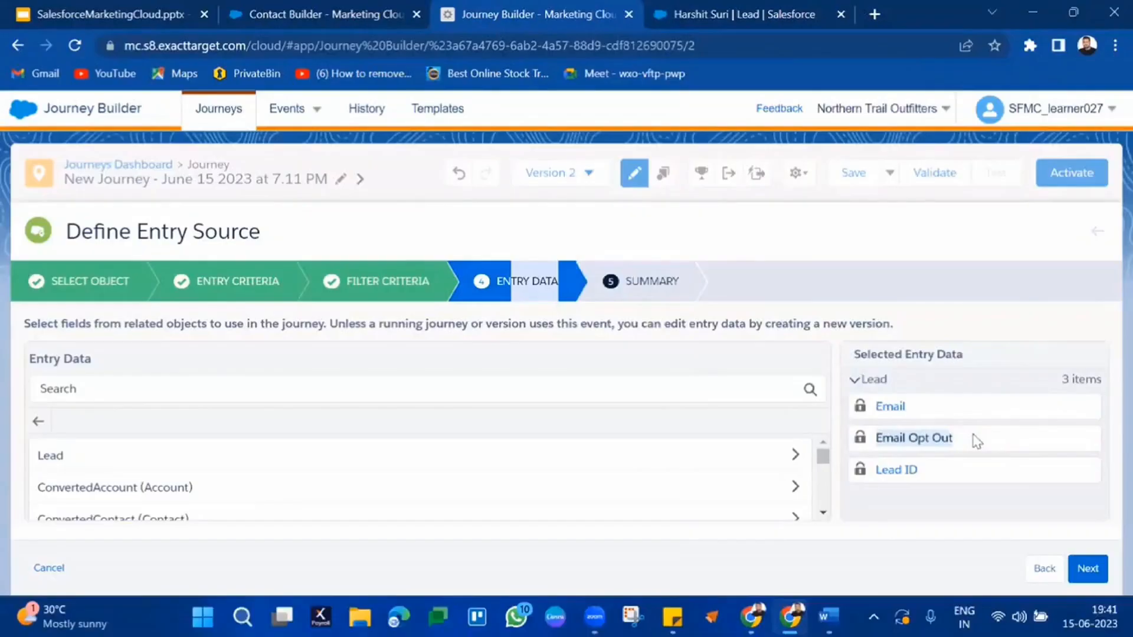
pyautogui.tripleClick(987, 408)
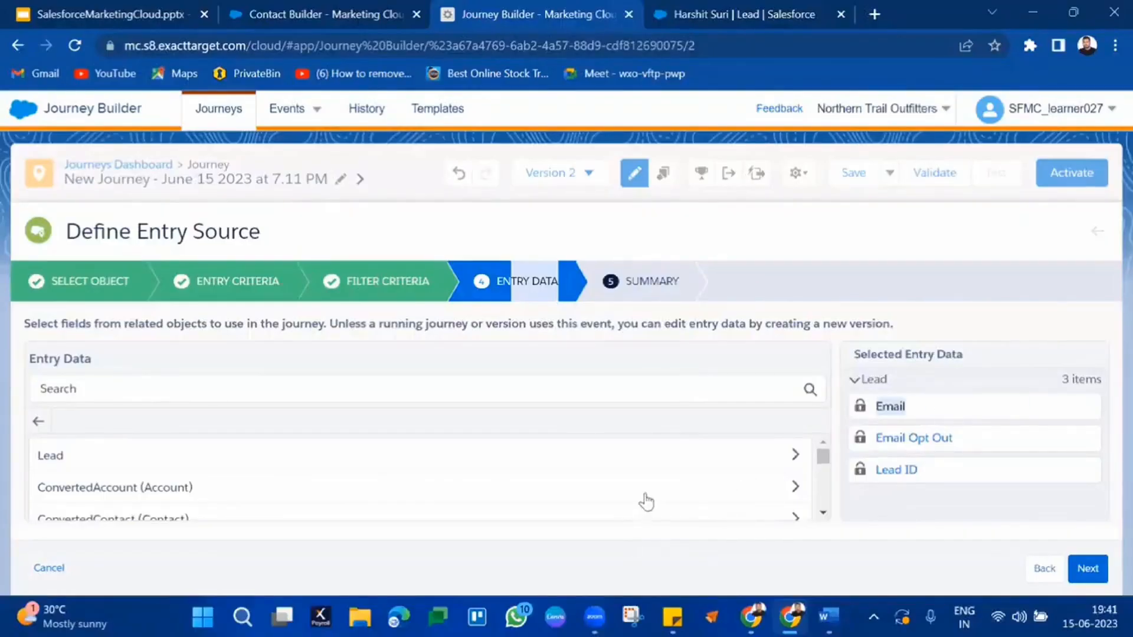
pyautogui.scroll(-5, 646, 502)
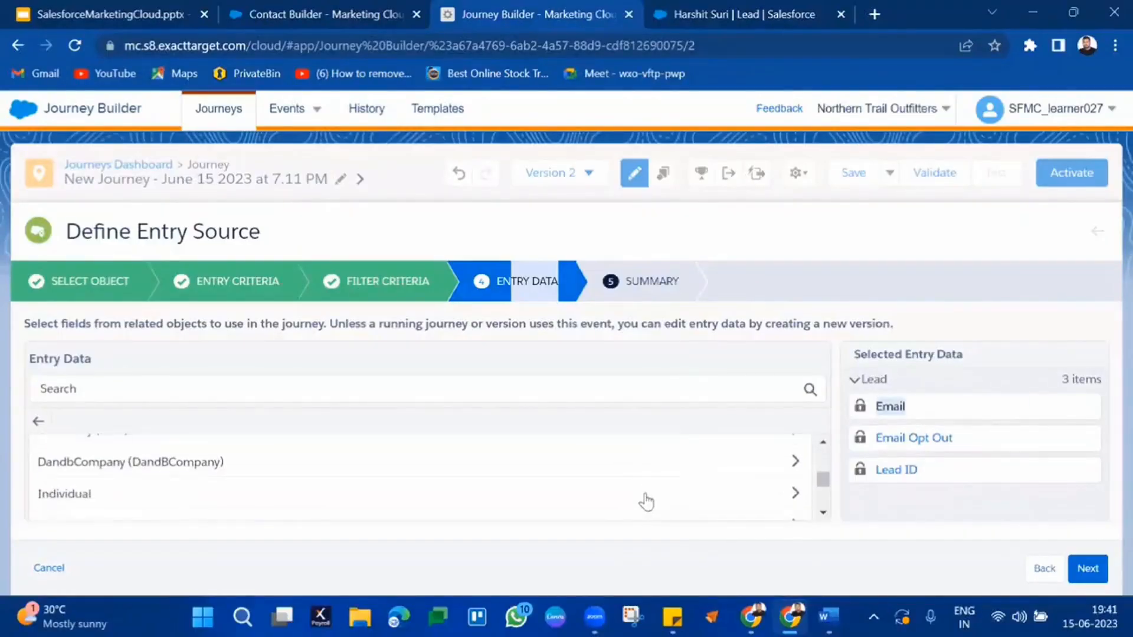
pyautogui.scroll(-3, 646, 502)
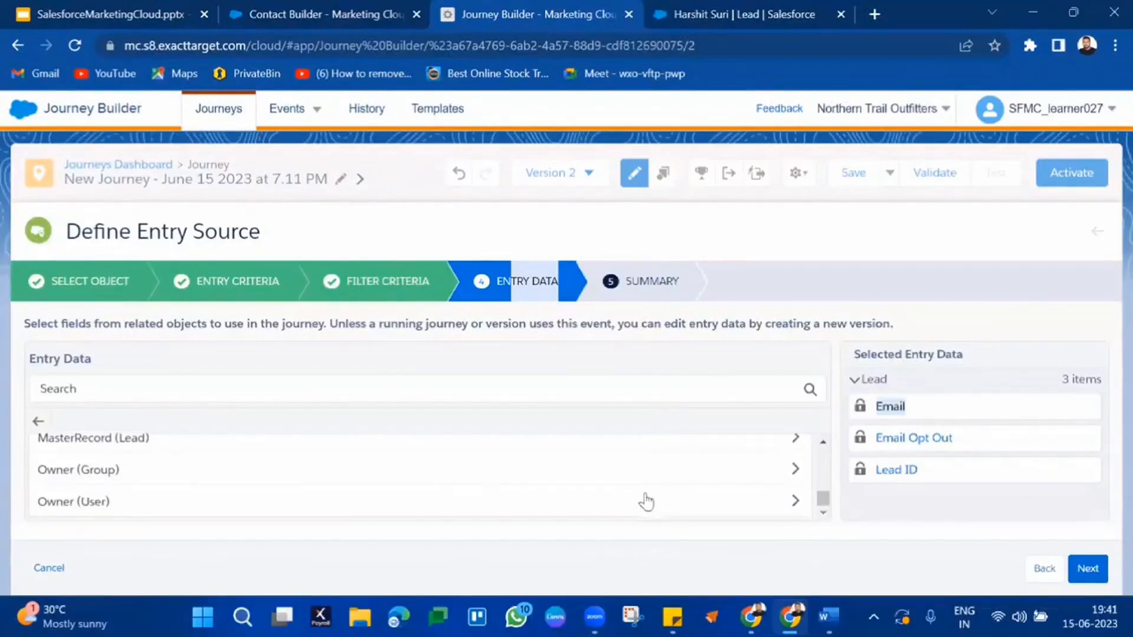
pyautogui.scroll(8, 646, 501)
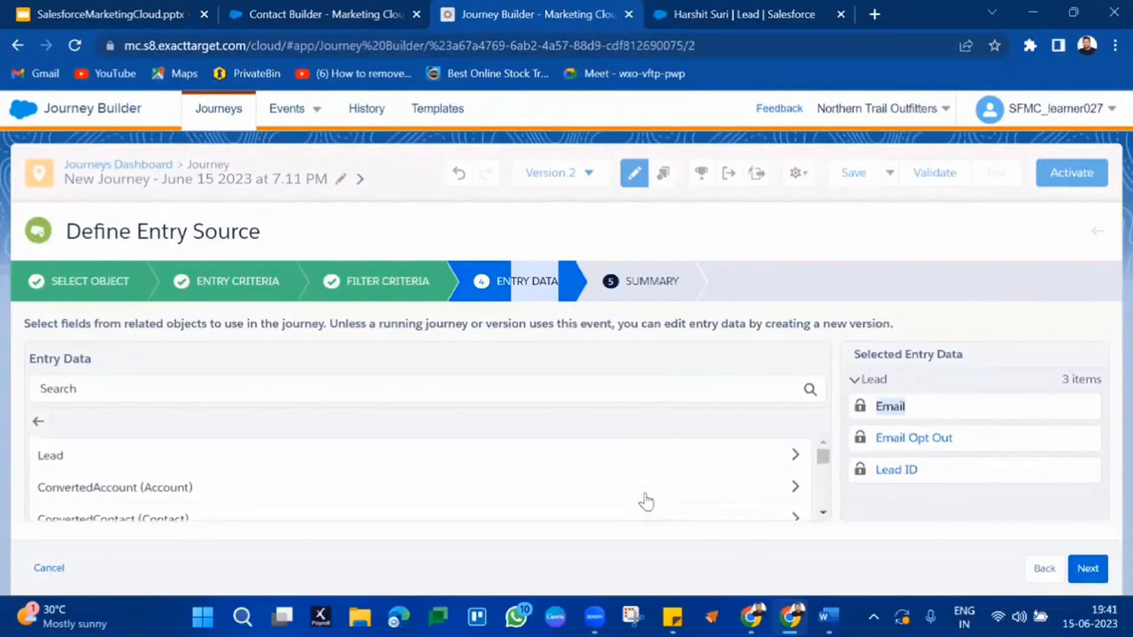
# Step: Add the Lead's Country field to the entry data and advance to the Summary step
pyautogui.click(794, 454)
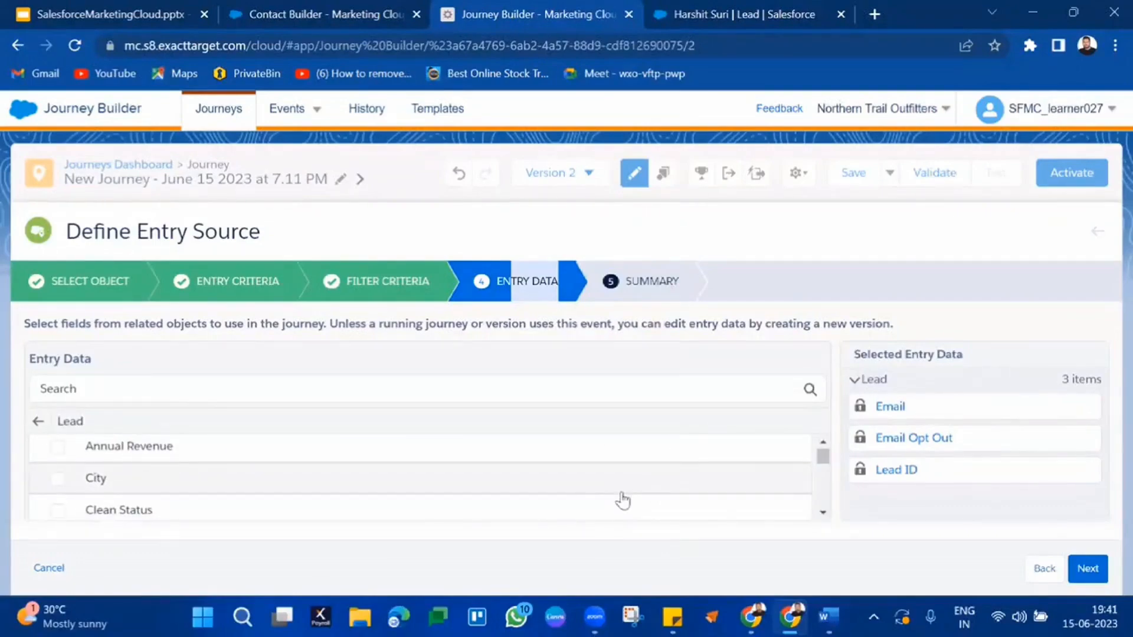
pyautogui.scroll(-3, 623, 500)
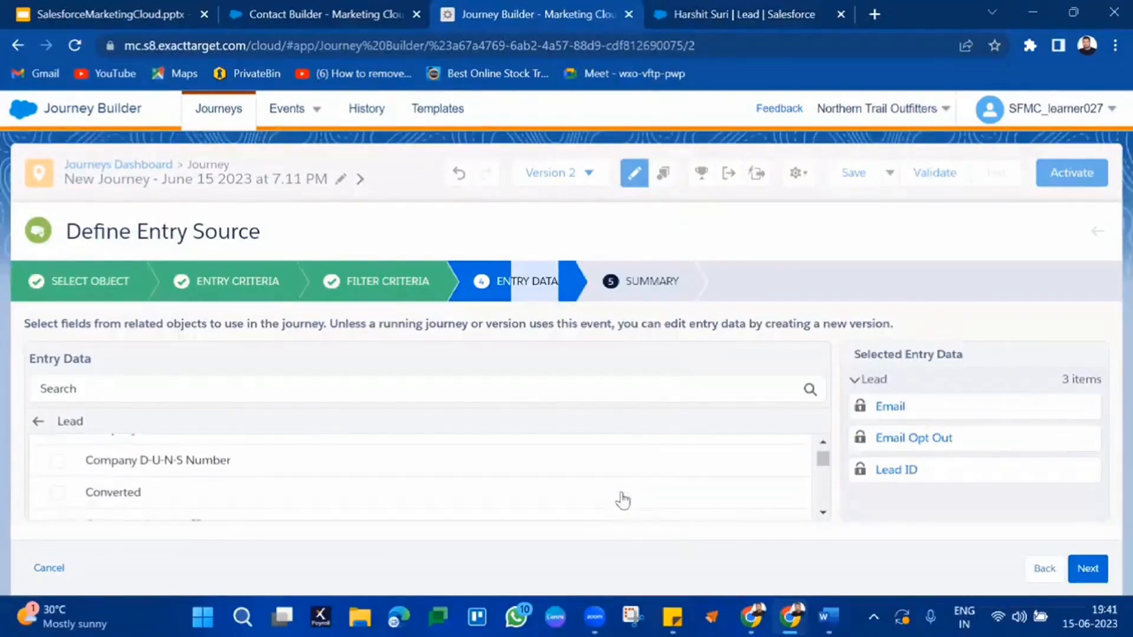
pyautogui.scroll(-4, 622, 500)
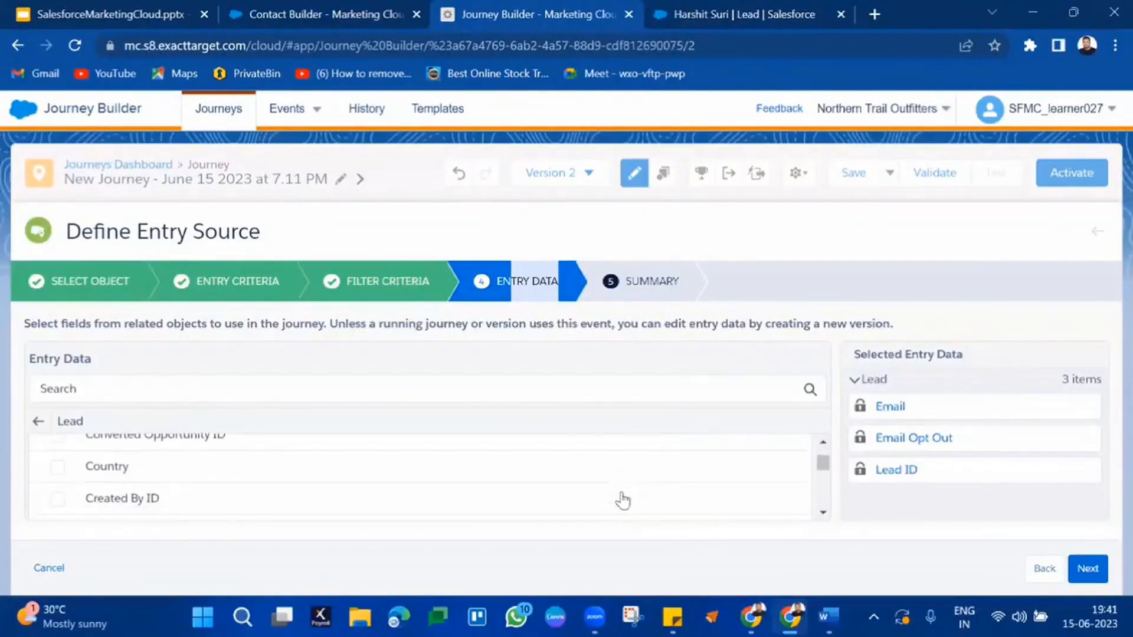
pyautogui.click(505, 472)
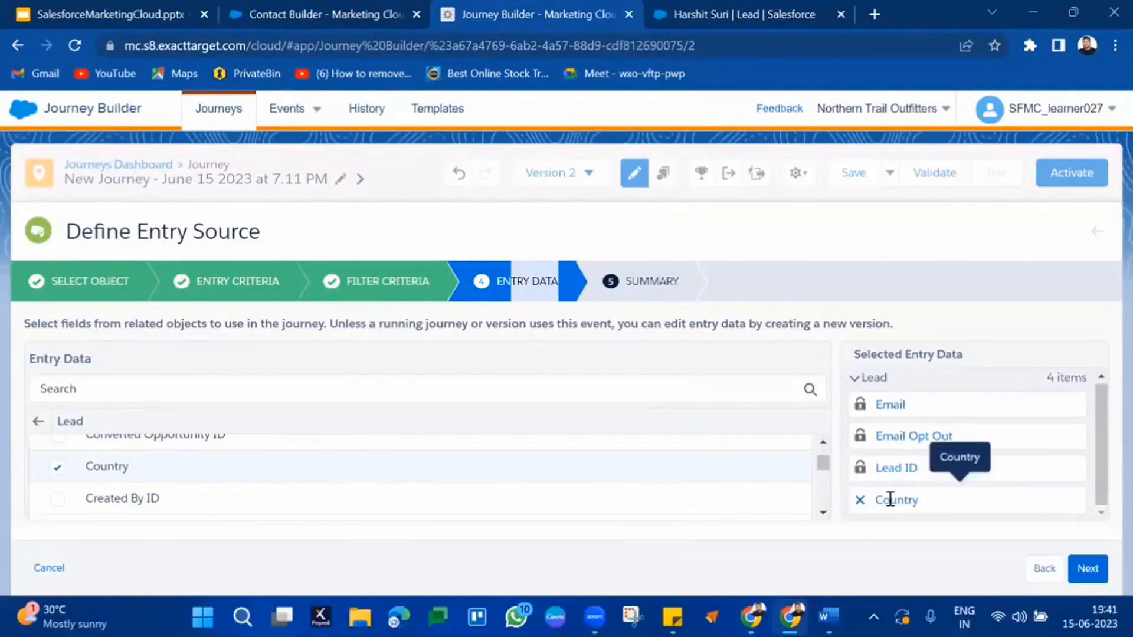
pyautogui.click(1101, 584)
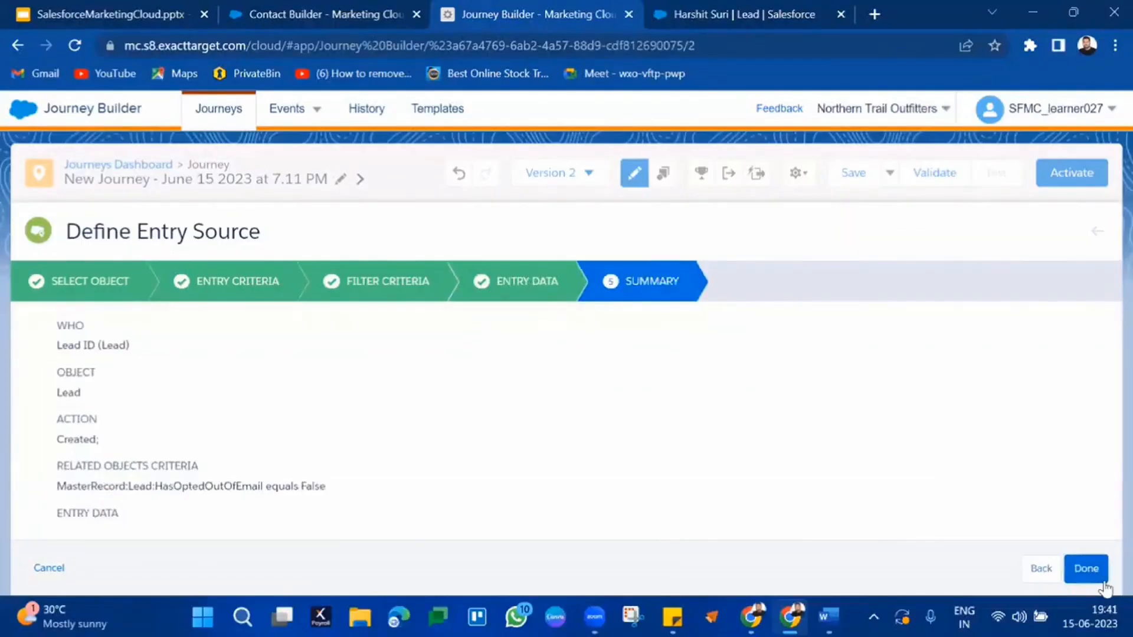
# Step: Finish the Lead entry source so the canvas shows it with the Email Opt Out equals False filter
pyautogui.click(1102, 582)
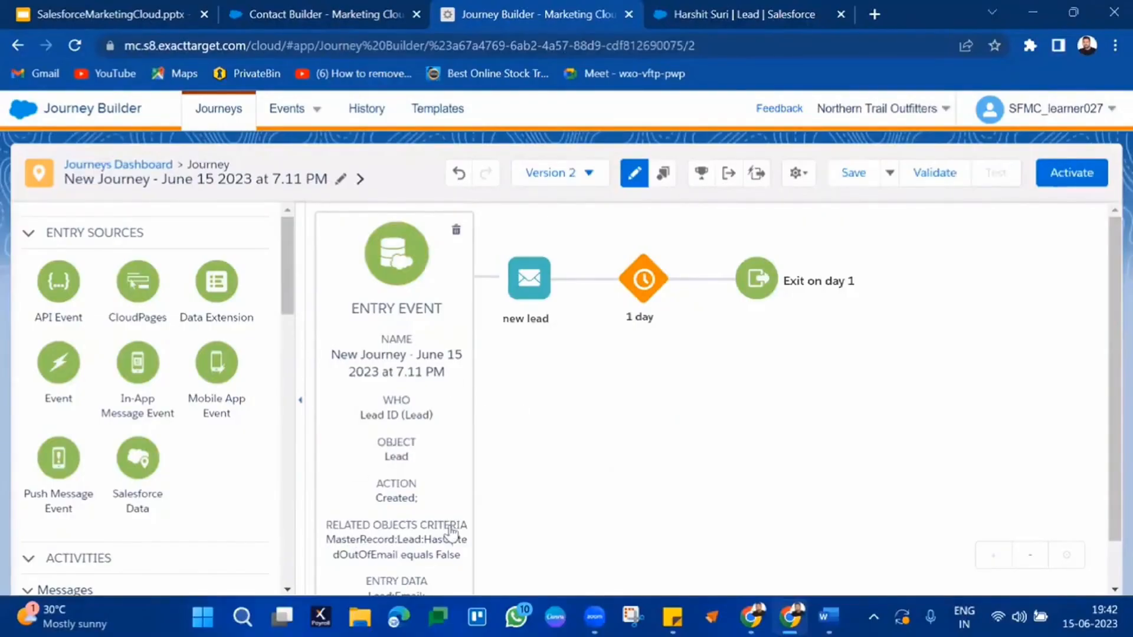
pyautogui.scroll(-1, 495, 466)
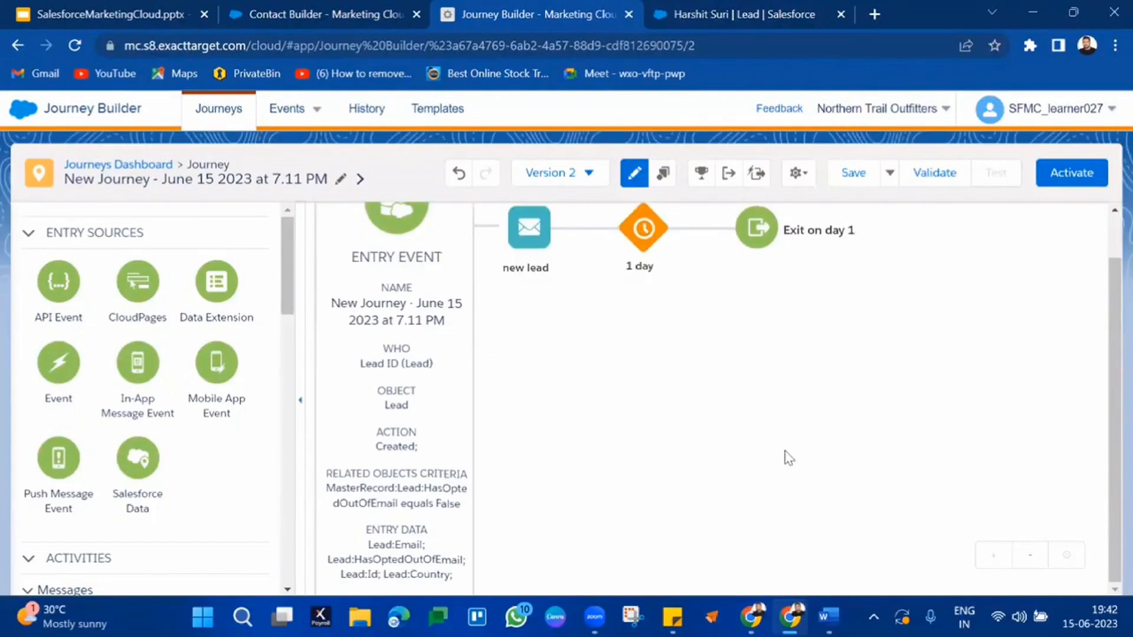
pyautogui.scroll(1, 789, 458)
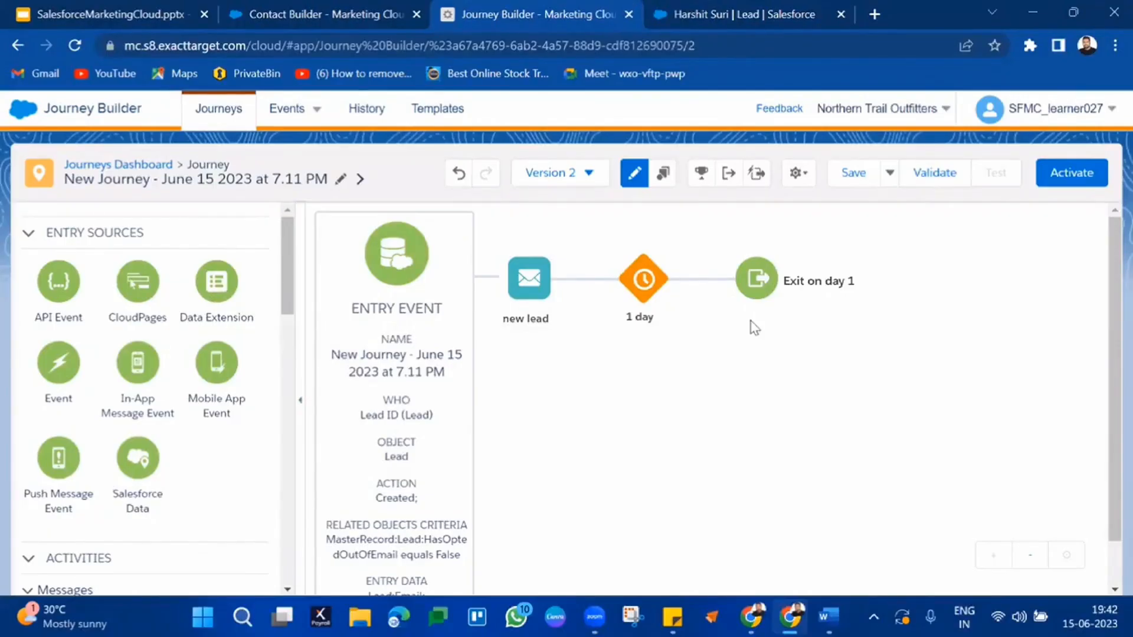
# Step: Place a Flow Control Decision Split right after the Lead entry event and open its settings
pyautogui.scroll(-7, 185, 452)
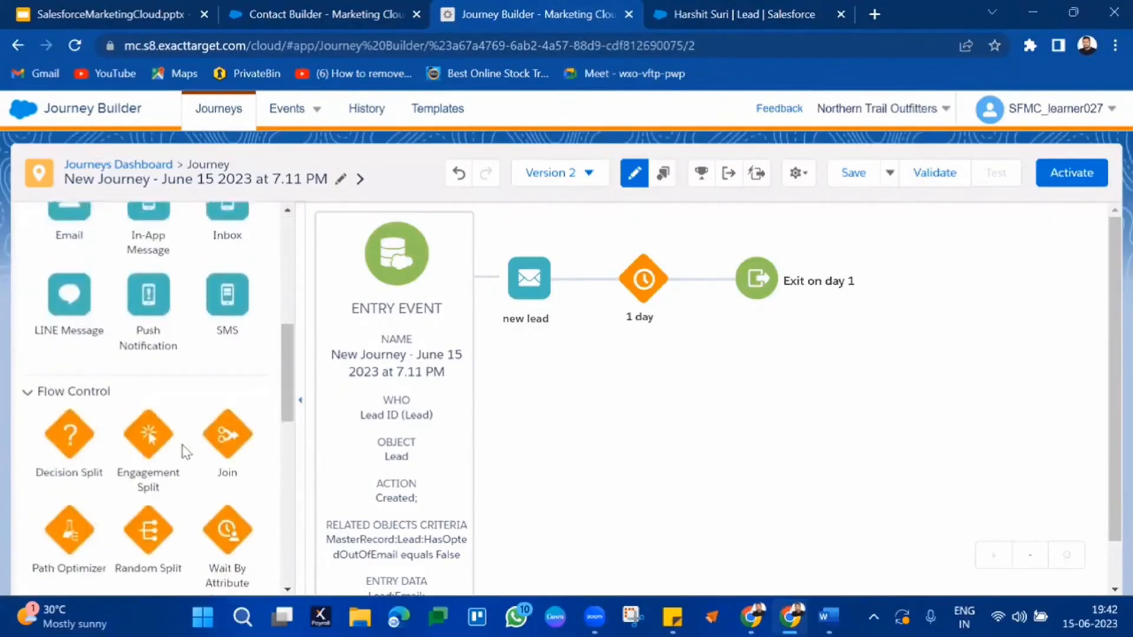
pyautogui.scroll(-2, 184, 452)
pyautogui.moveTo(69, 320); pyautogui.dragTo(498, 284)
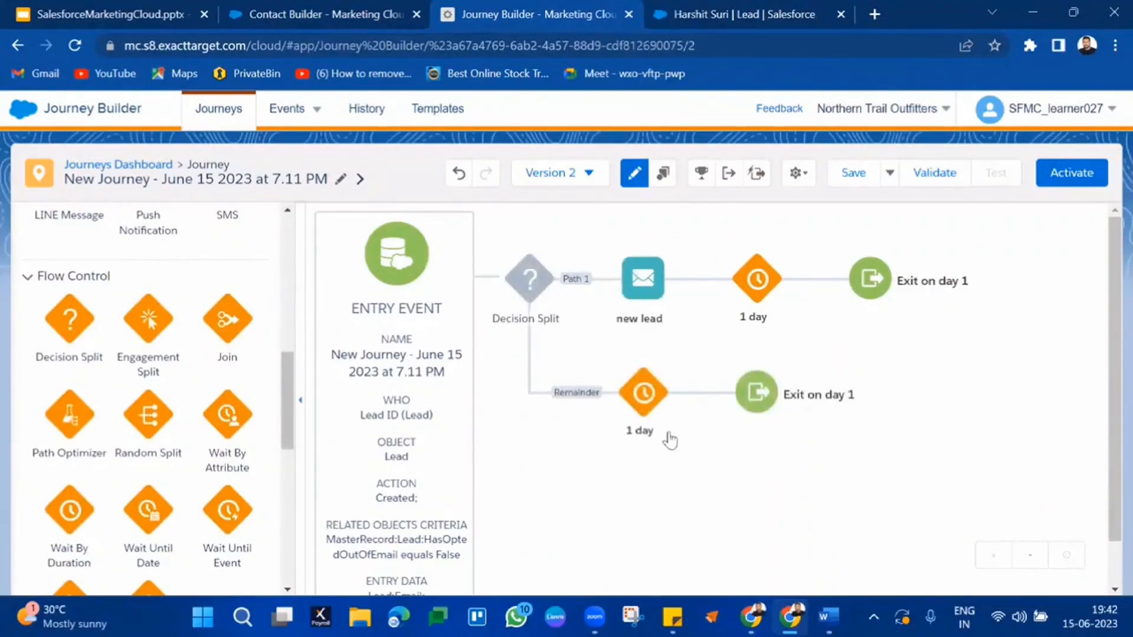
pyautogui.click(529, 277)
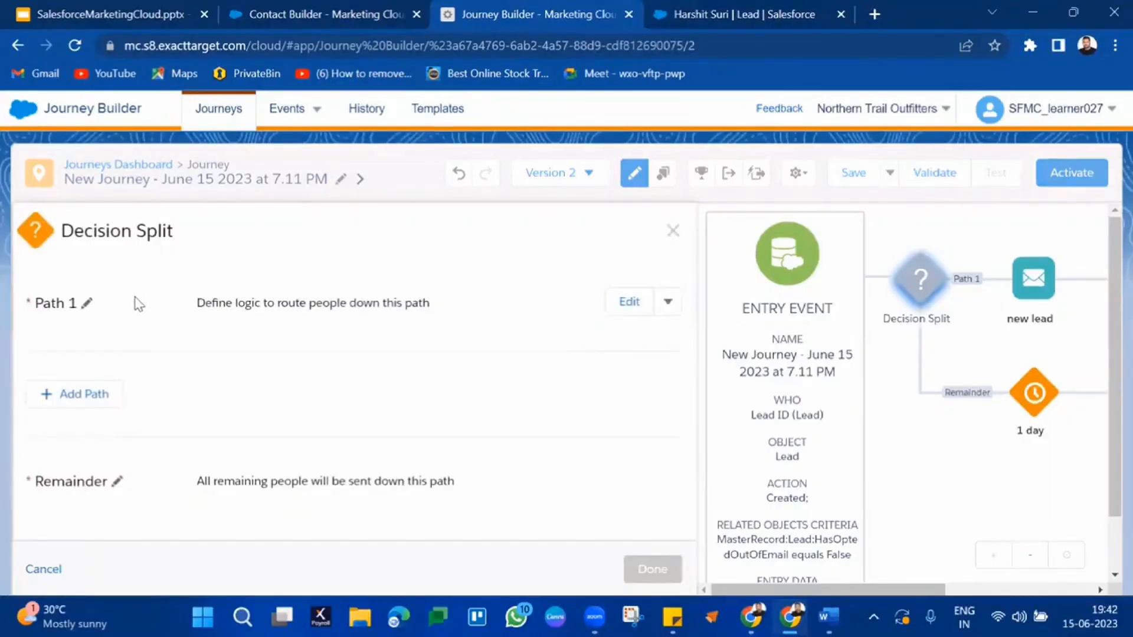
# Step: Rename the Decision Split's Path 1 to 'india'
pyautogui.click(87, 304)
pyautogui.hotkey('ctrl', 'a')
pyautogui.write('india')
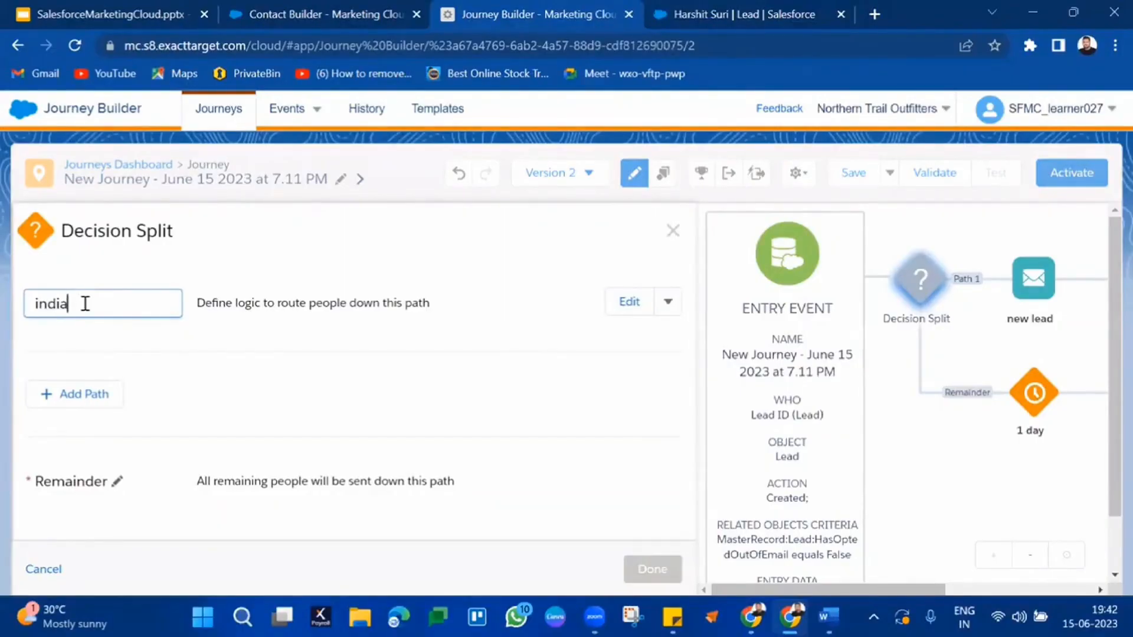
pyautogui.press('Return')
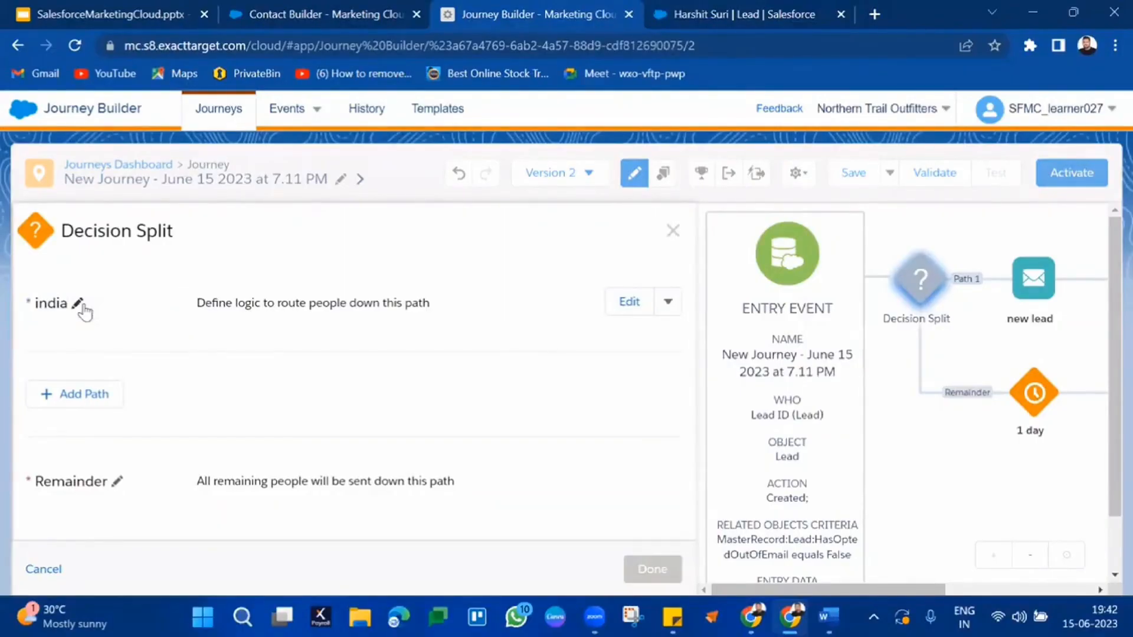
# Step: Give the india path a Lead:Country equals 'in' filter criterion and return to the path summary
pyautogui.click(629, 303)
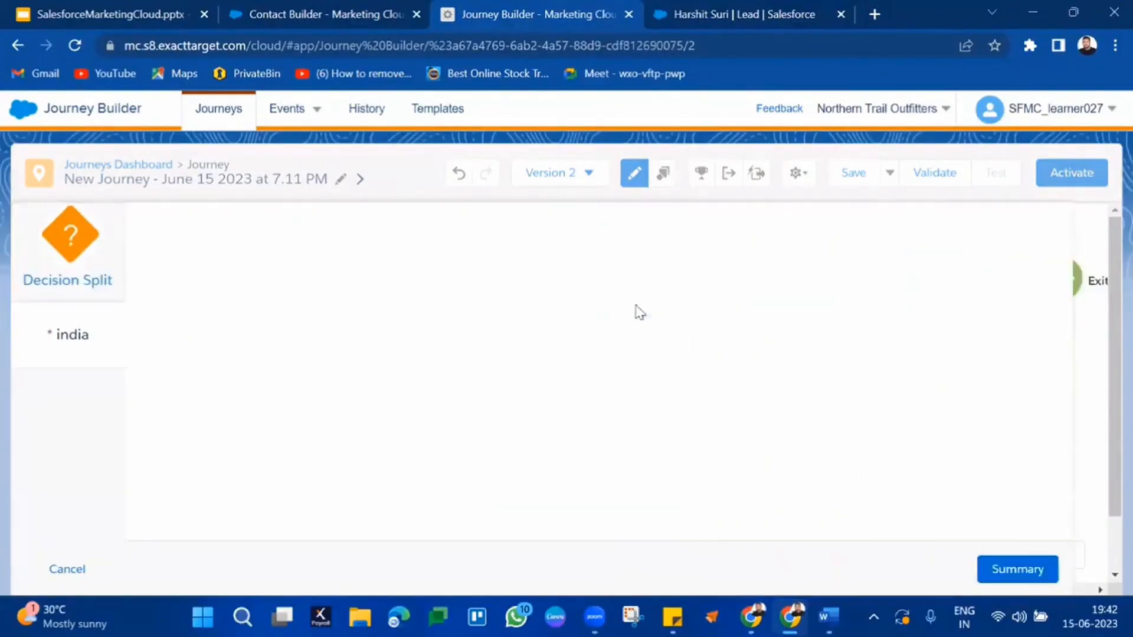
pyautogui.click(308, 380)
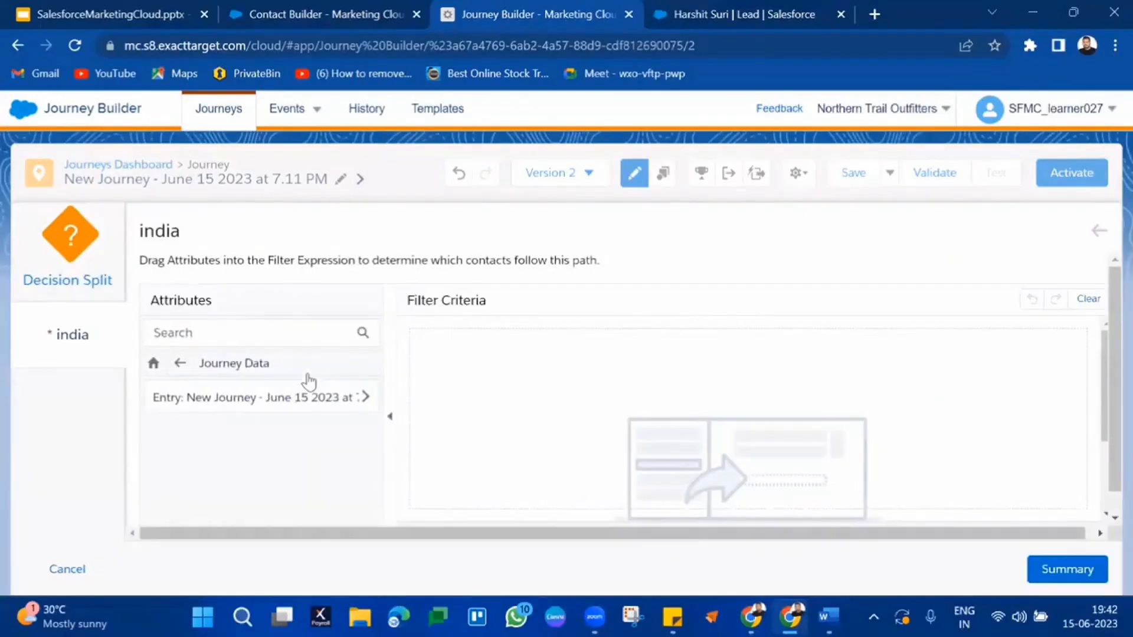
pyautogui.click(347, 398)
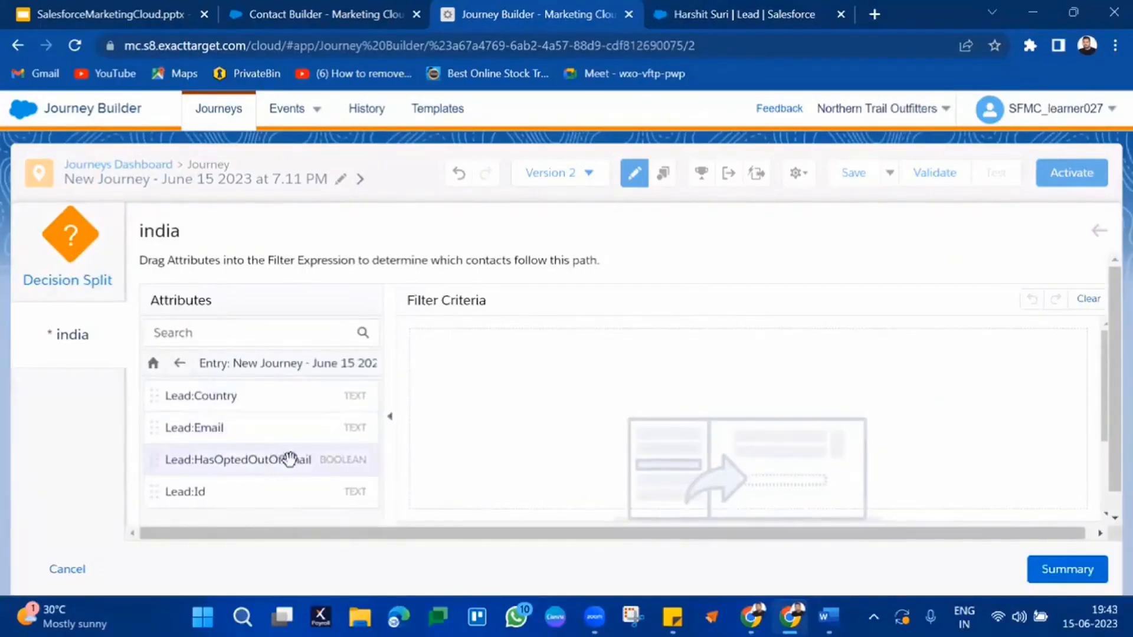
pyautogui.scroll(-1, 308, 419)
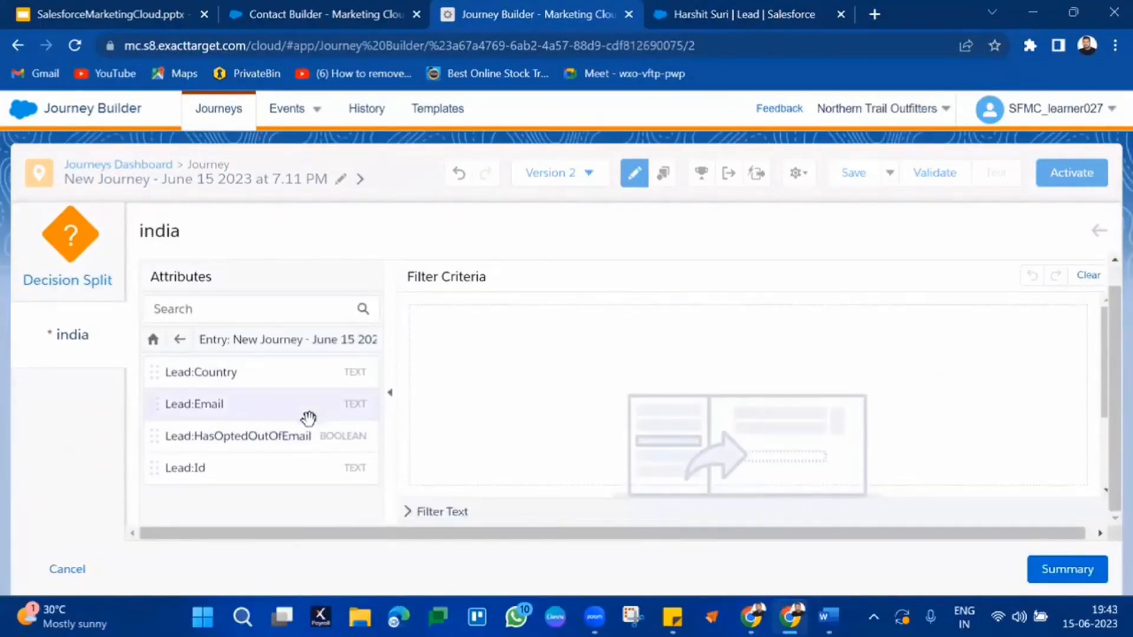
pyautogui.scroll(1, 308, 419)
pyautogui.scroll(-1, 308, 419)
pyautogui.moveTo(309, 372); pyautogui.dragTo(596, 358)
pyautogui.click(620, 322)
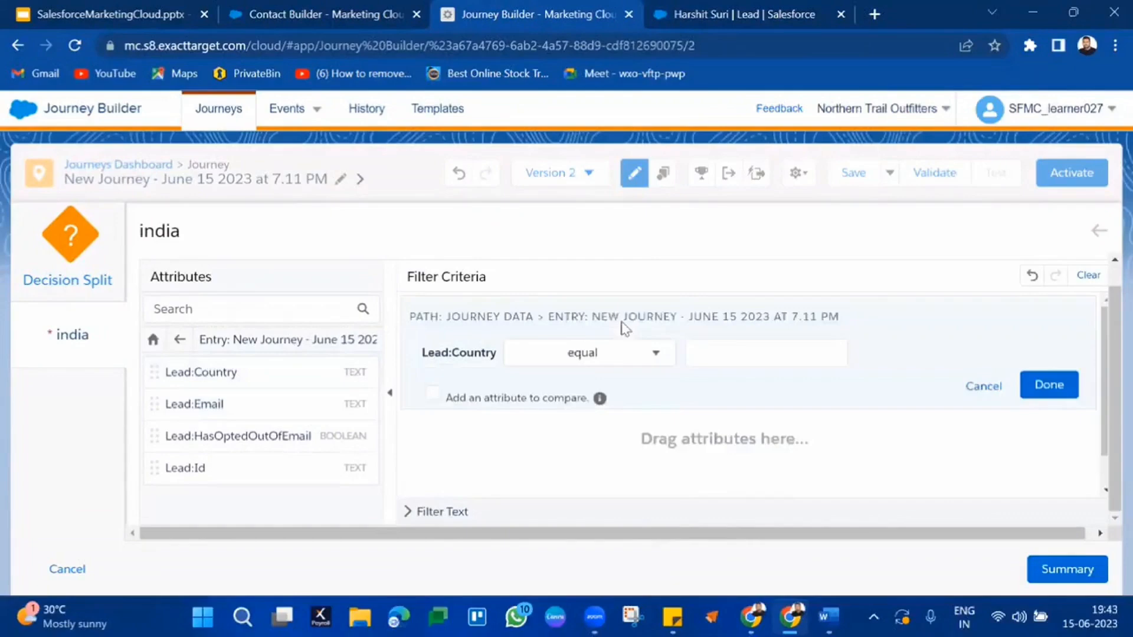
pyautogui.click(722, 352)
pyautogui.write('in')
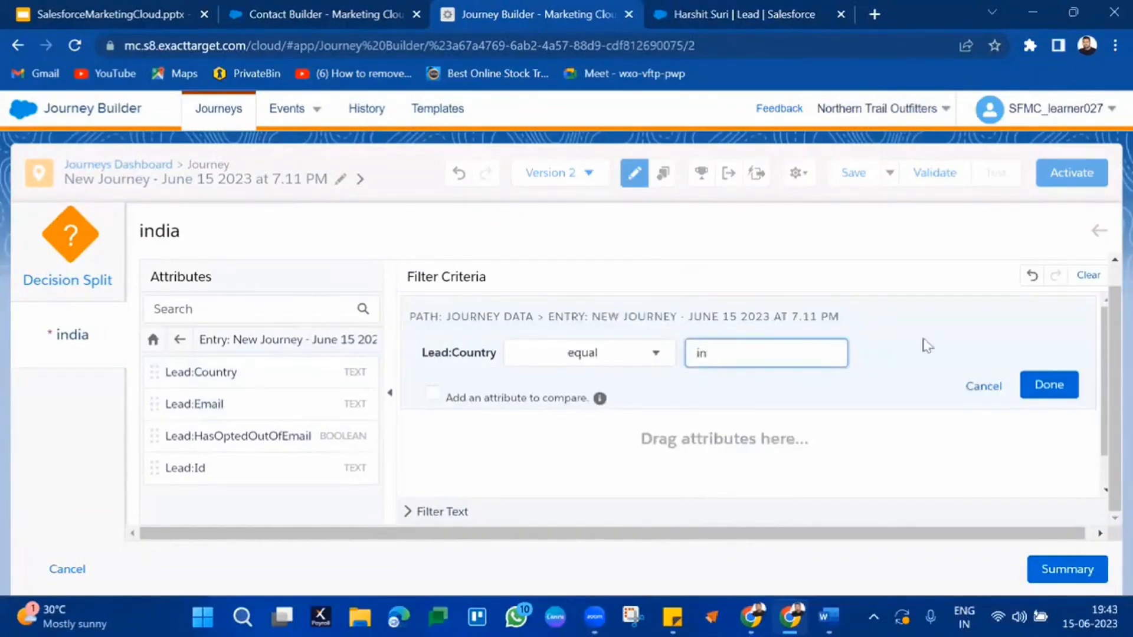
pyautogui.click(1049, 384)
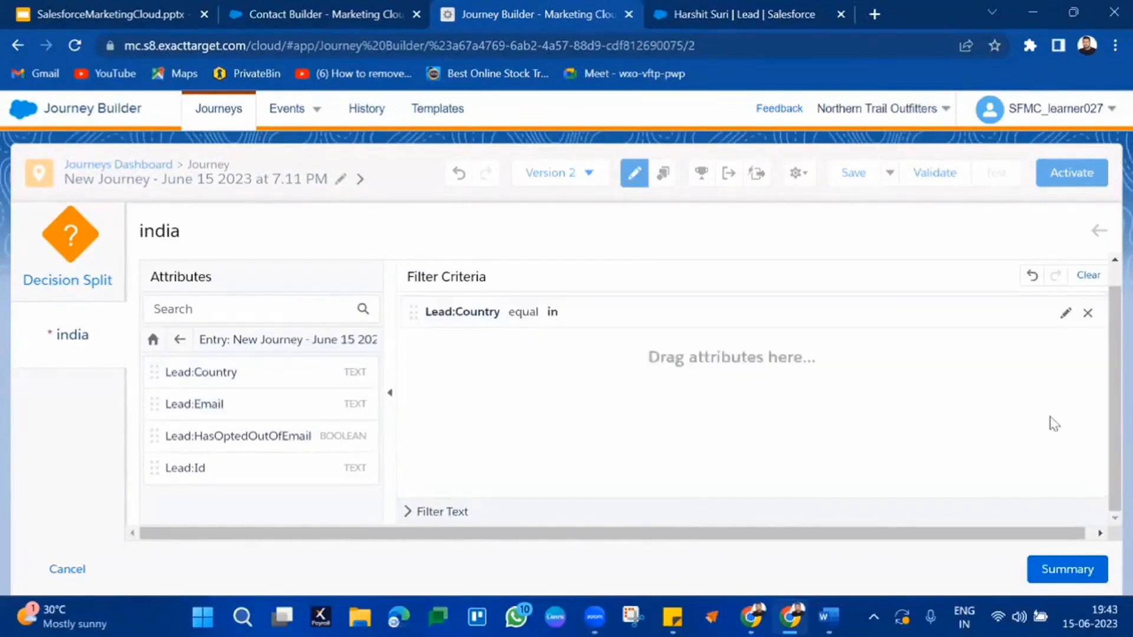
pyautogui.click(1050, 569)
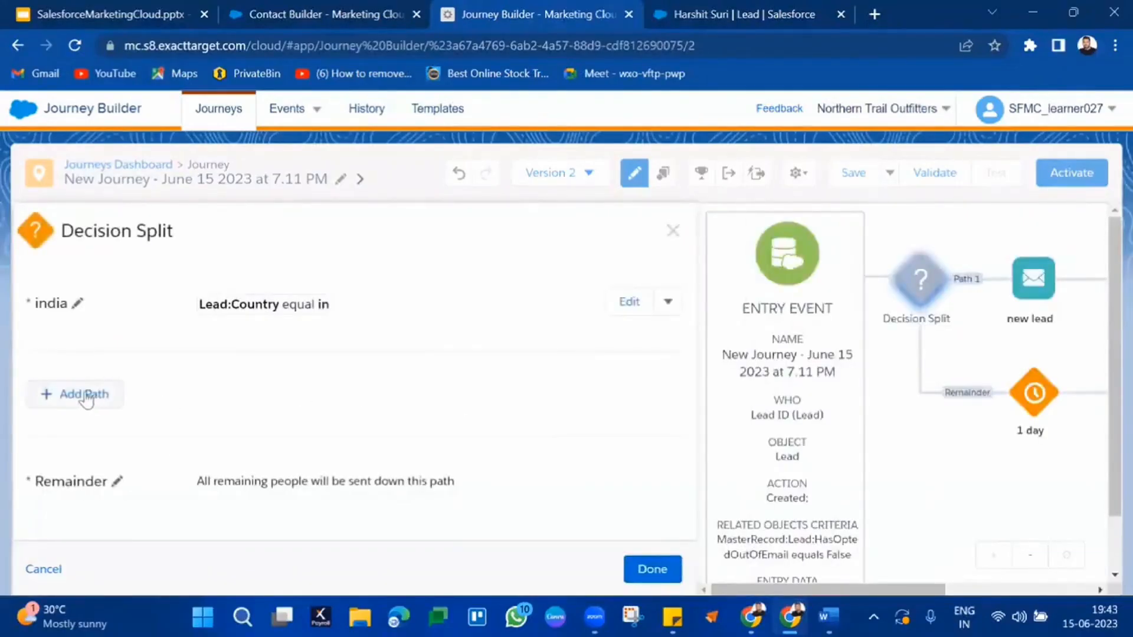
# Step: Add a second Decision Split path and name it germany
pyautogui.click(87, 393)
pyautogui.click(102, 396)
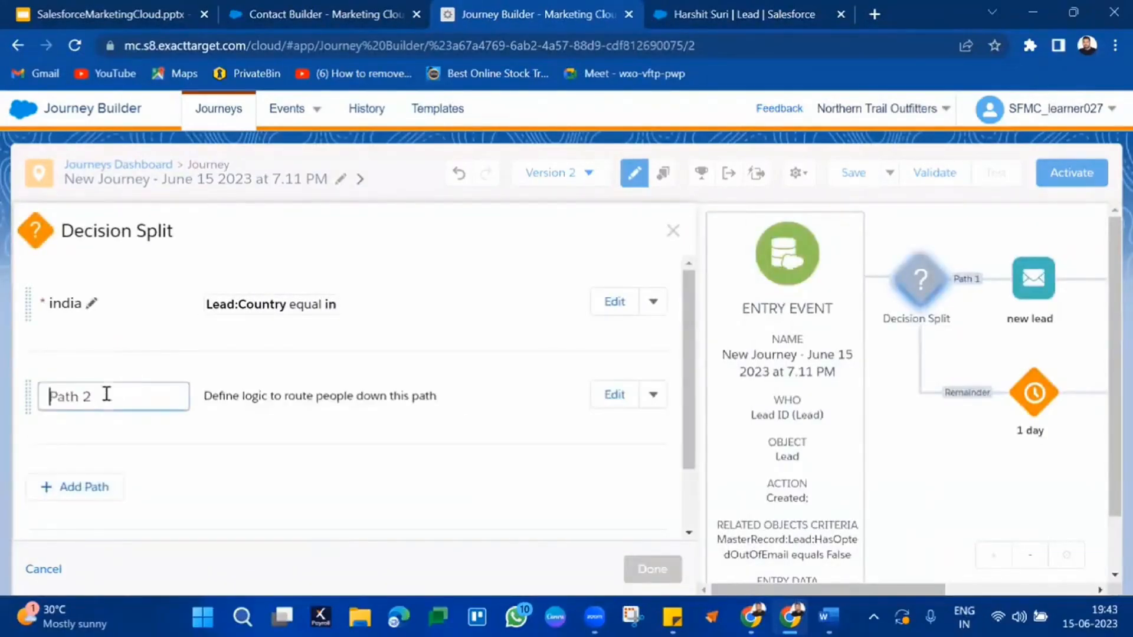
pyautogui.write('gr')
pyautogui.write('er')
pyautogui.write('many')
pyautogui.click(524, 421)
# Step: Add a Lead:Country condition from the entry data as the germany path's filter criterion
pyautogui.click(616, 395)
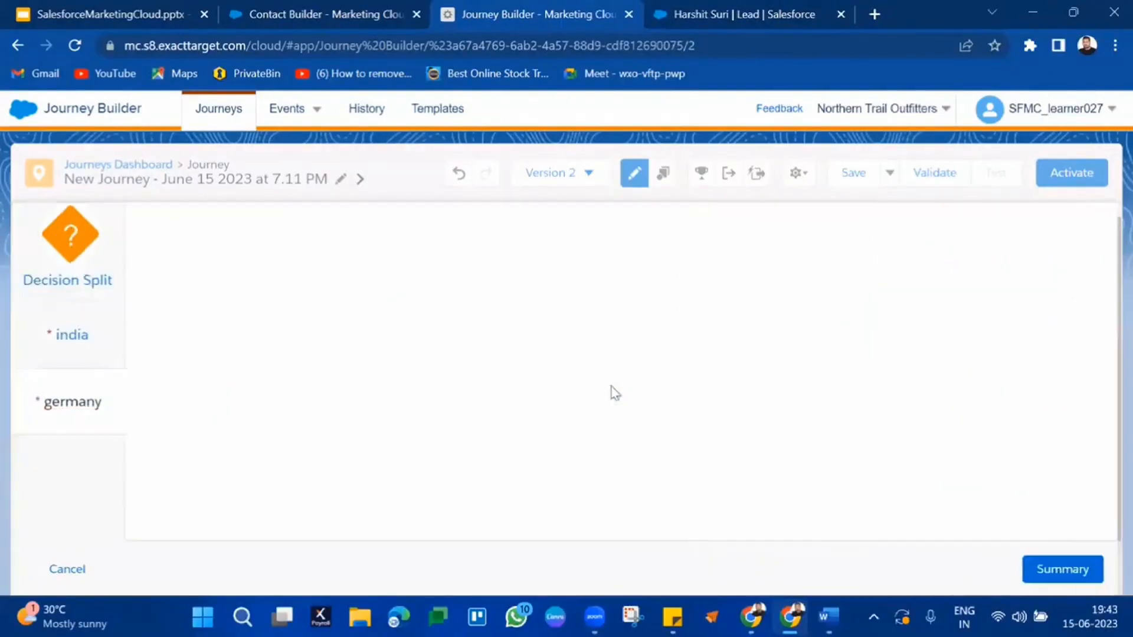
pyautogui.click(288, 366)
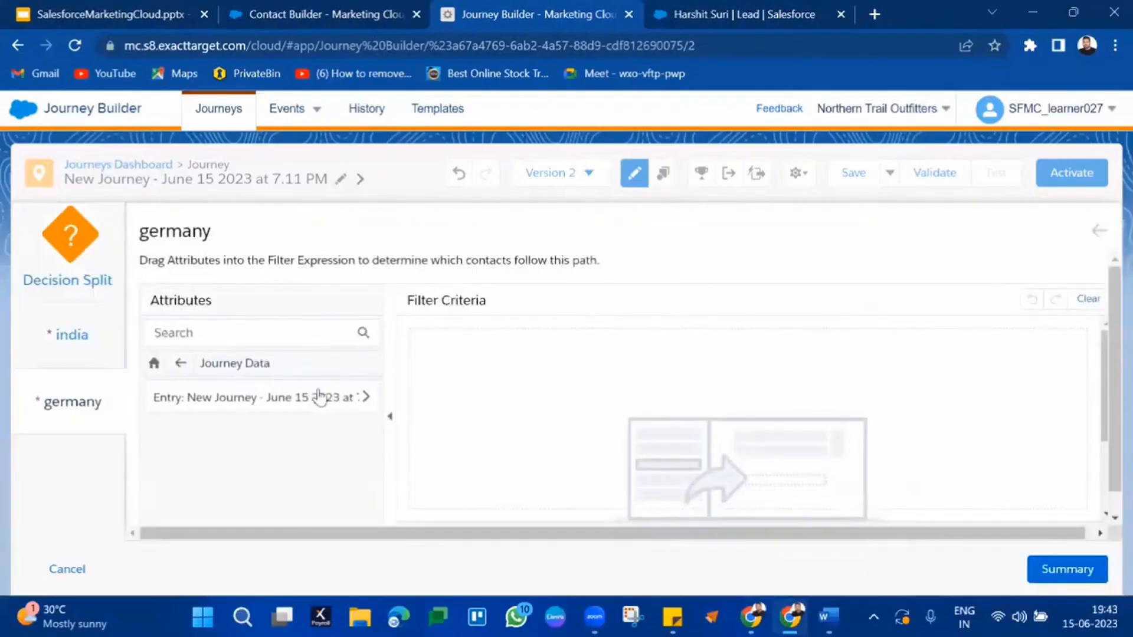
pyautogui.click(323, 395)
pyautogui.moveTo(246, 406); pyautogui.dragTo(691, 374)
pyautogui.click(596, 335)
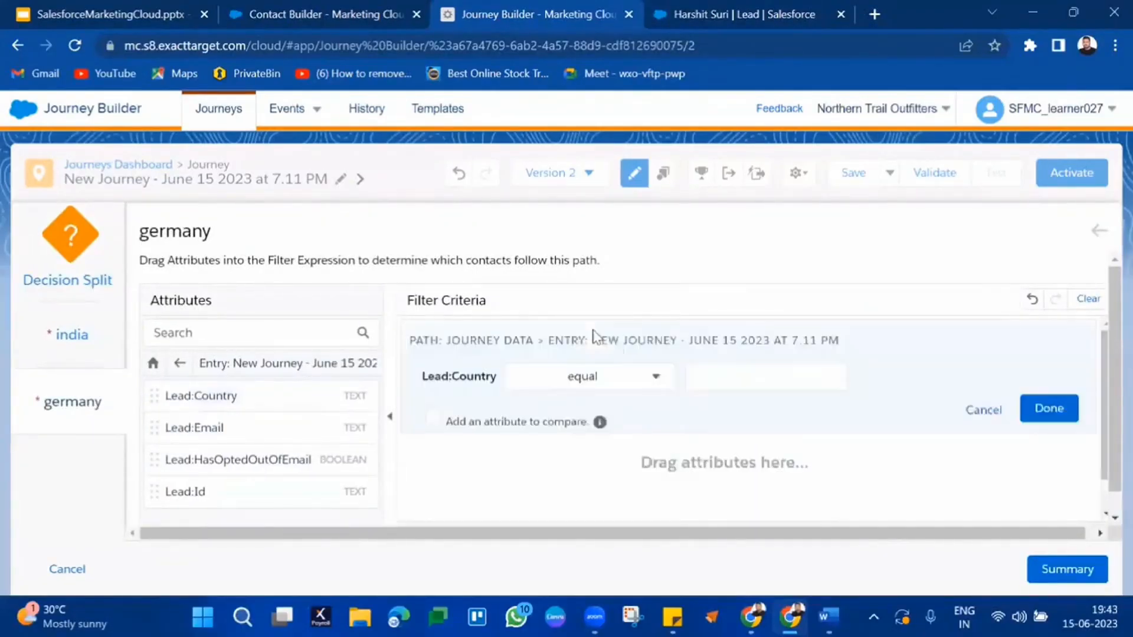
pyautogui.click(702, 378)
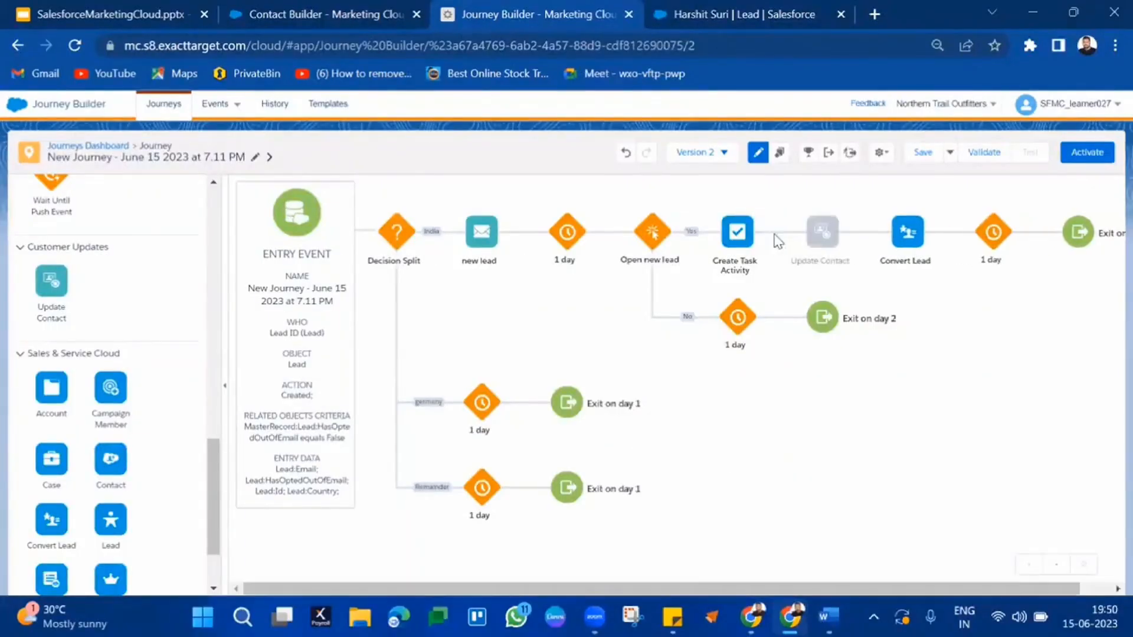
# Step: Delete the misplaced Update Contact step
pyautogui.moveTo(815, 240)
pyautogui.click(838, 217)
pyautogui.click(767, 201)
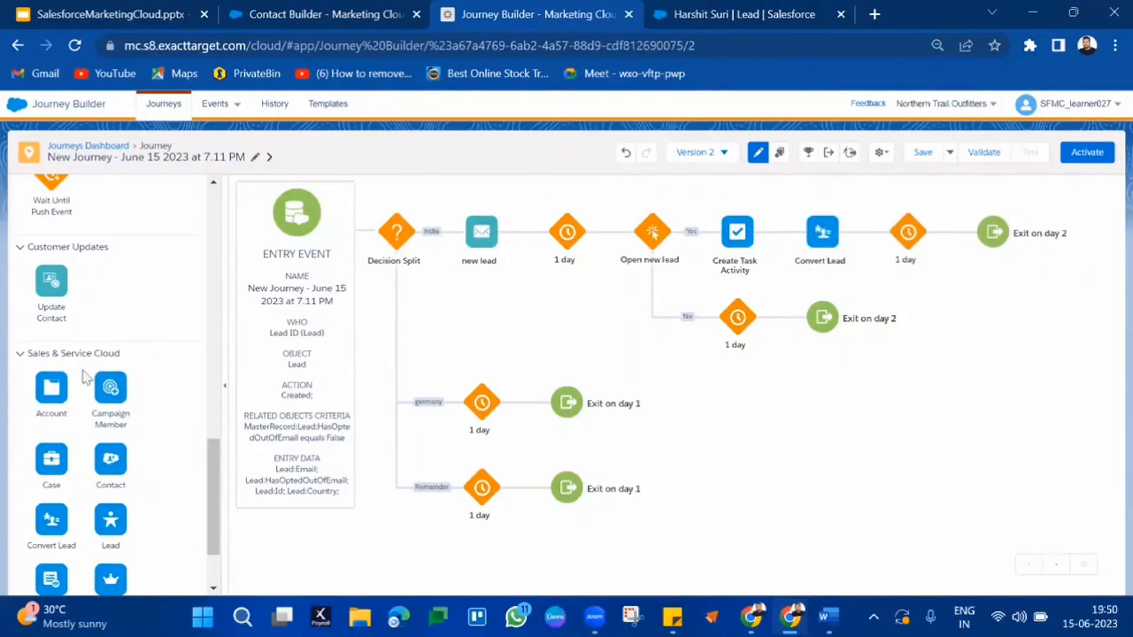
# Step: Place Update Contact between the new lead email and 1-day wait, open it, then discard its settings
pyautogui.moveTo(51, 281); pyautogui.dragTo(515, 235)
pyautogui.click(560, 236)
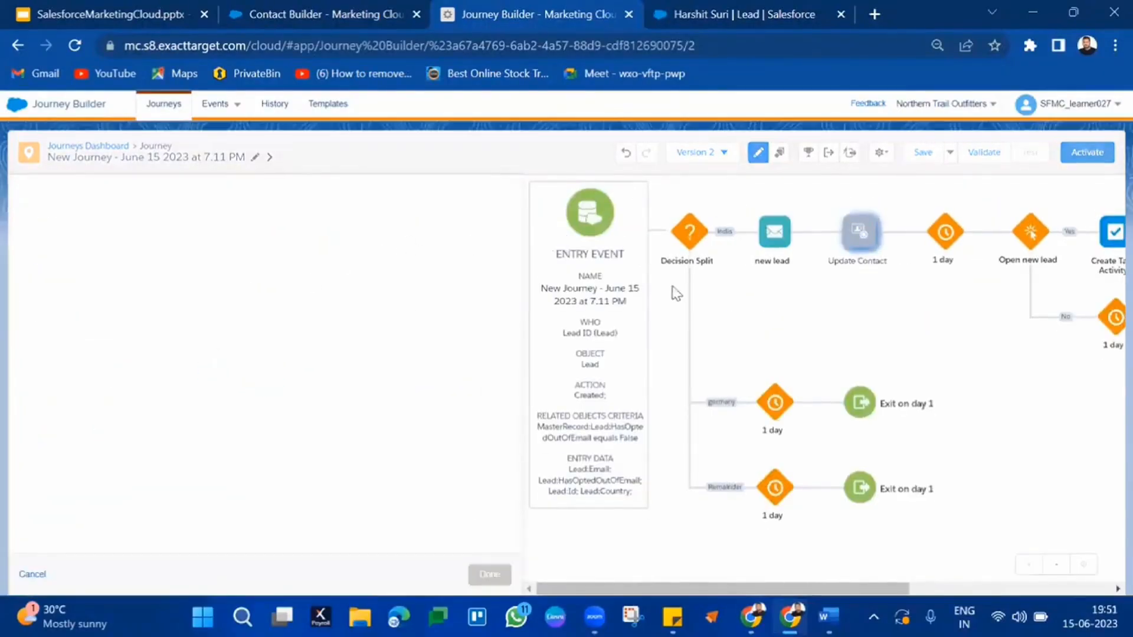
pyautogui.click(240, 446)
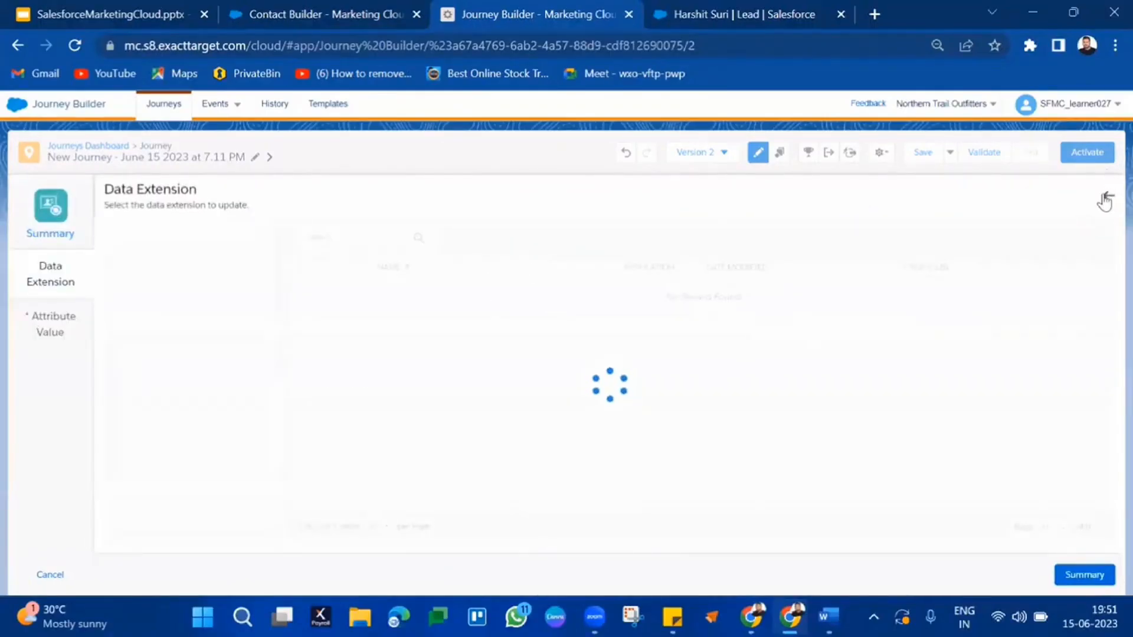
pyautogui.click(1106, 196)
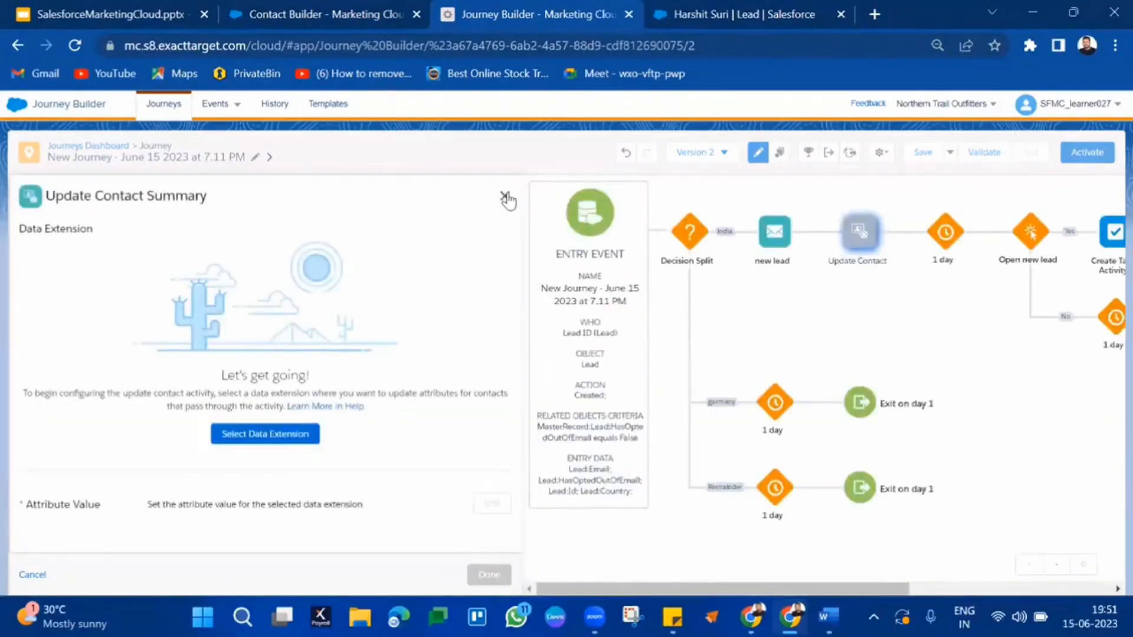
pyautogui.click(504, 198)
pyautogui.click(475, 332)
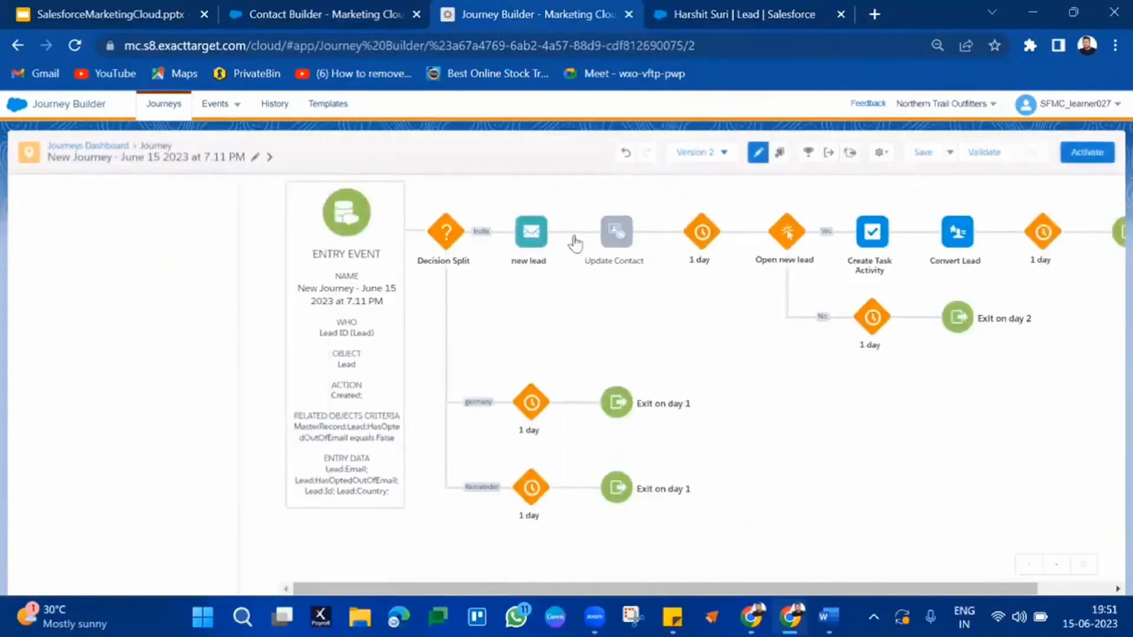
# Step: Delete the Update Contact step so the new lead email leads straight to the 1-day wait
pyautogui.click(584, 214)
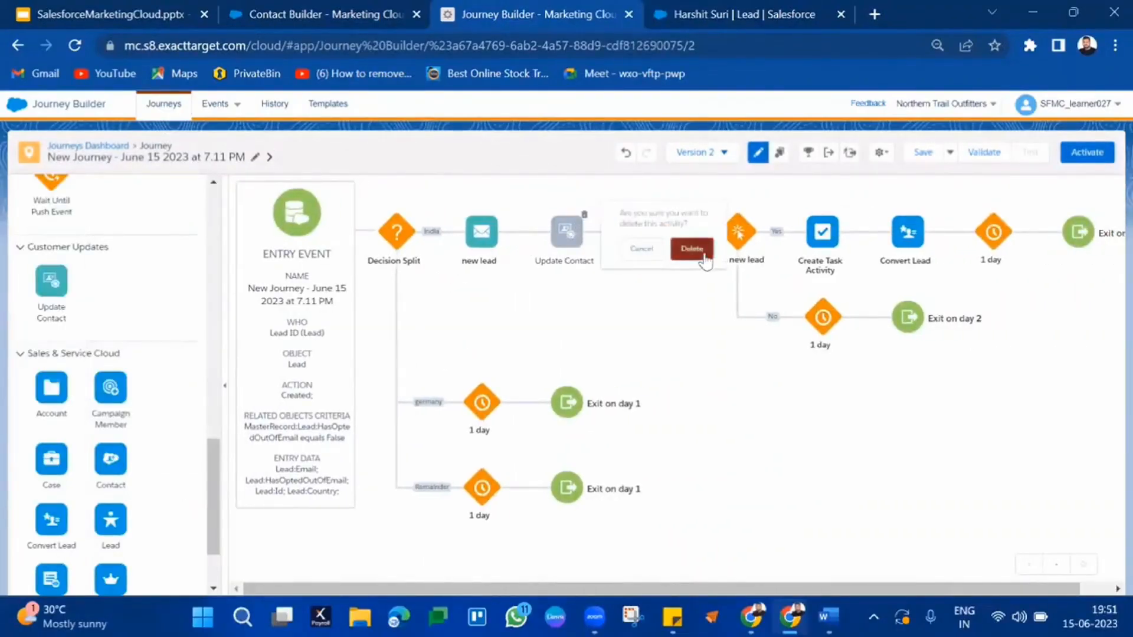
pyautogui.click(692, 249)
pyautogui.scroll(-2, 55, 469)
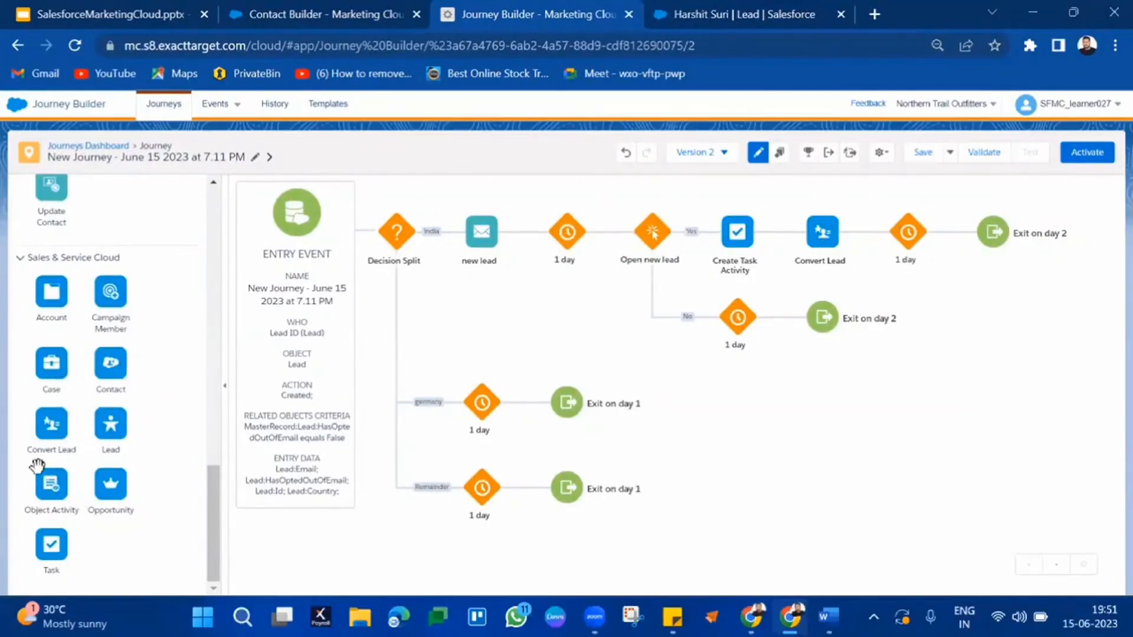
# Step: Add Case then Object Activity after Convert Lead, and close Object Activity unconfigured, discarding changes
pyautogui.moveTo(52, 363); pyautogui.dragTo(865, 239)
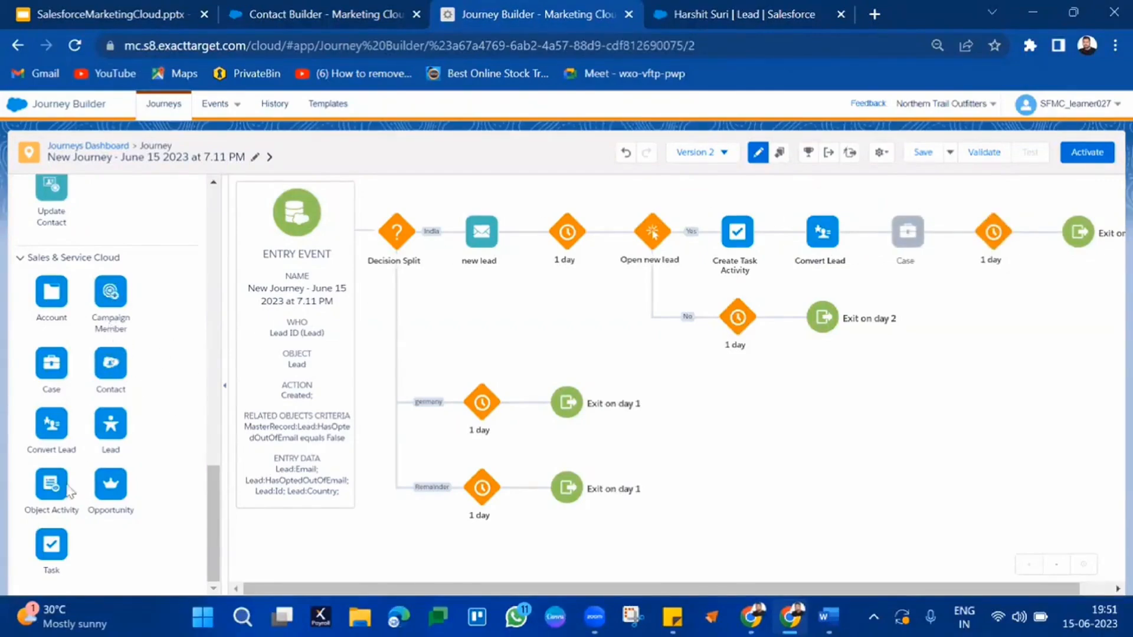
pyautogui.moveTo(56, 472); pyautogui.dragTo(946, 235)
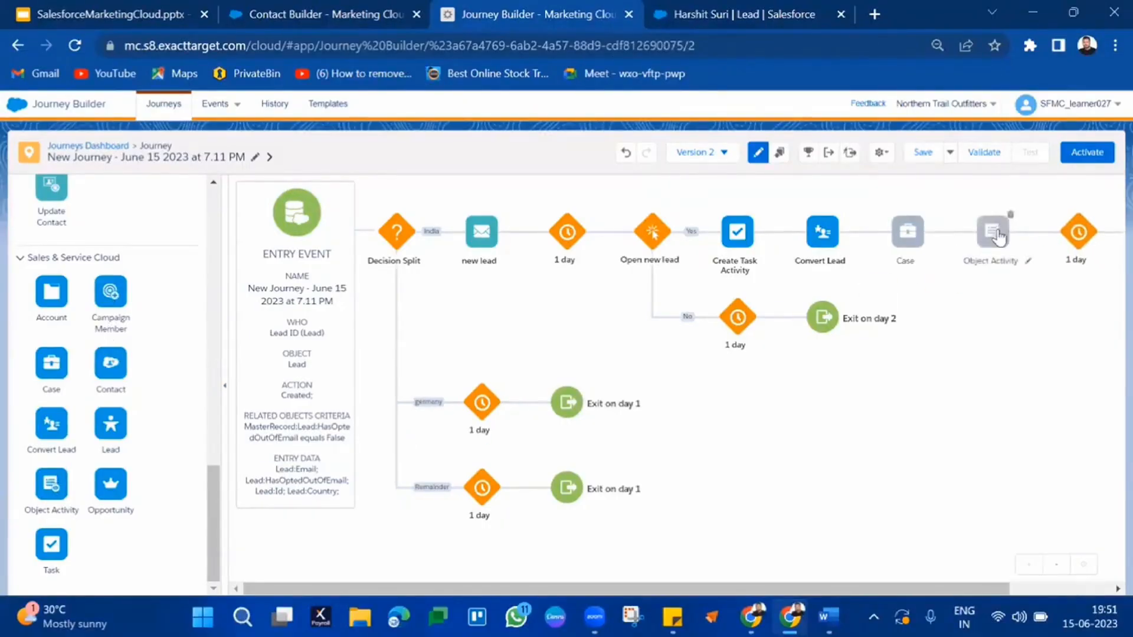
pyautogui.click(997, 233)
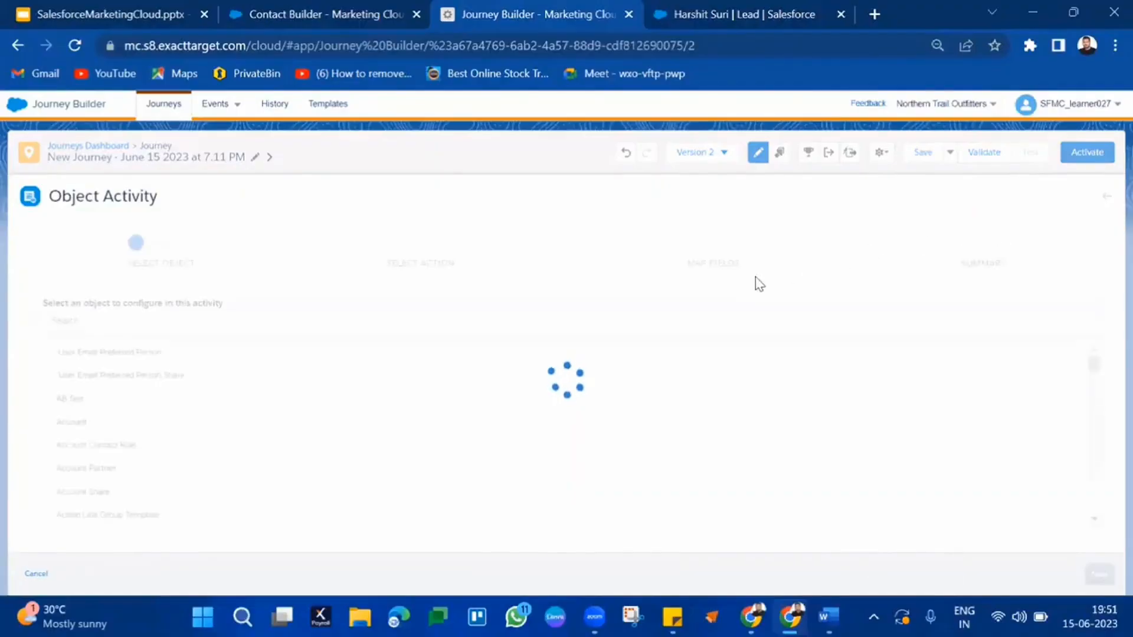
pyautogui.scroll(-10, 468, 409)
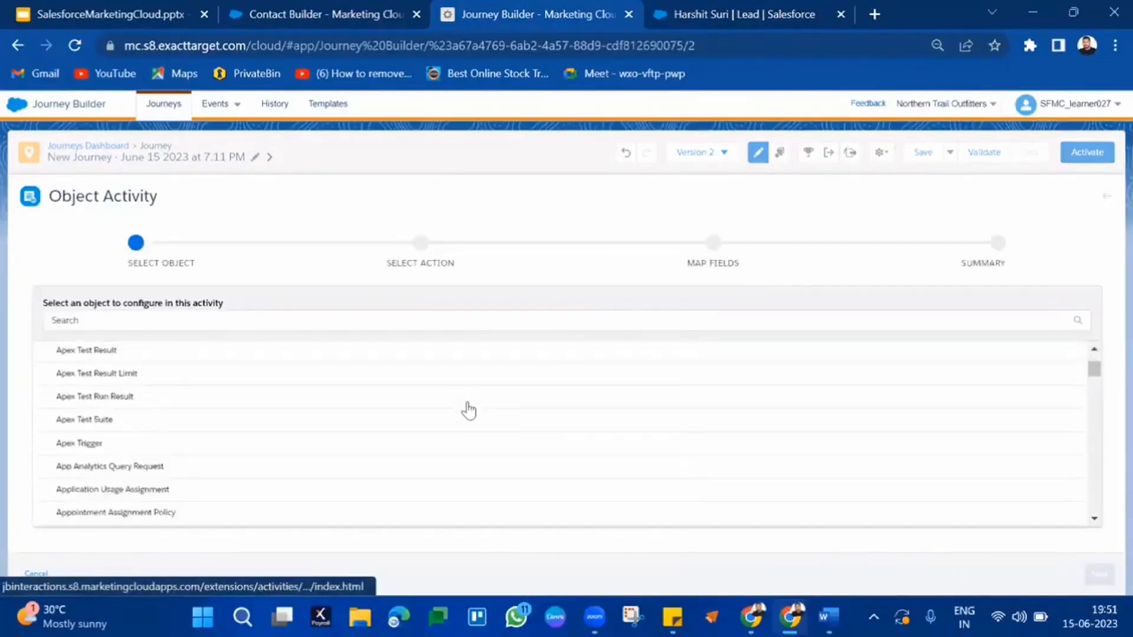
pyautogui.scroll(-10, 468, 409)
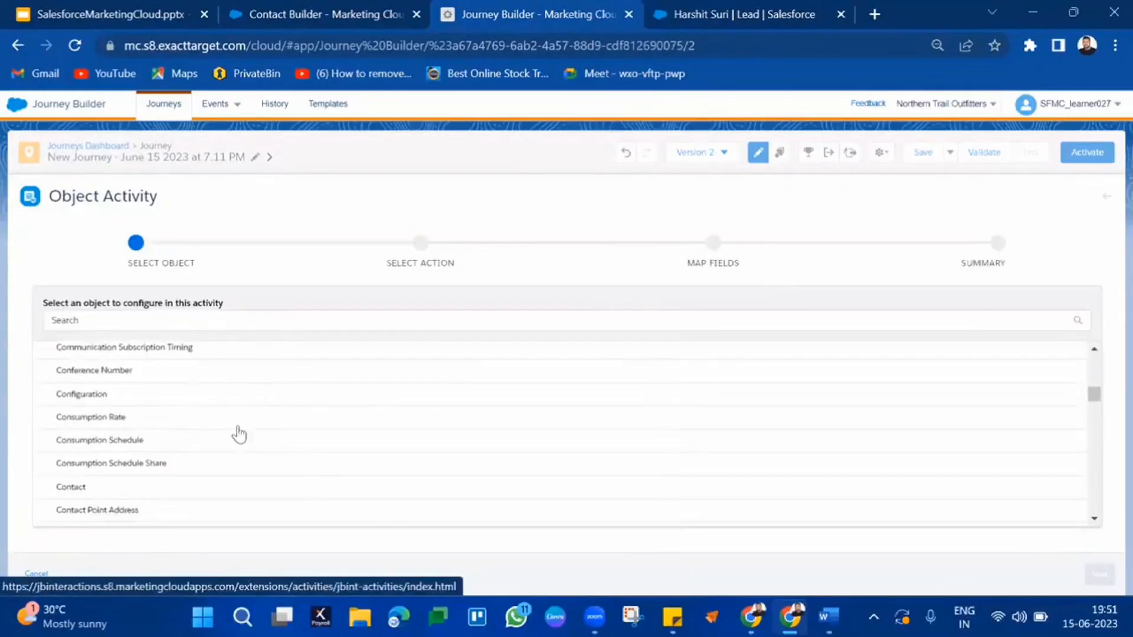
pyautogui.scroll(-15, 299, 456)
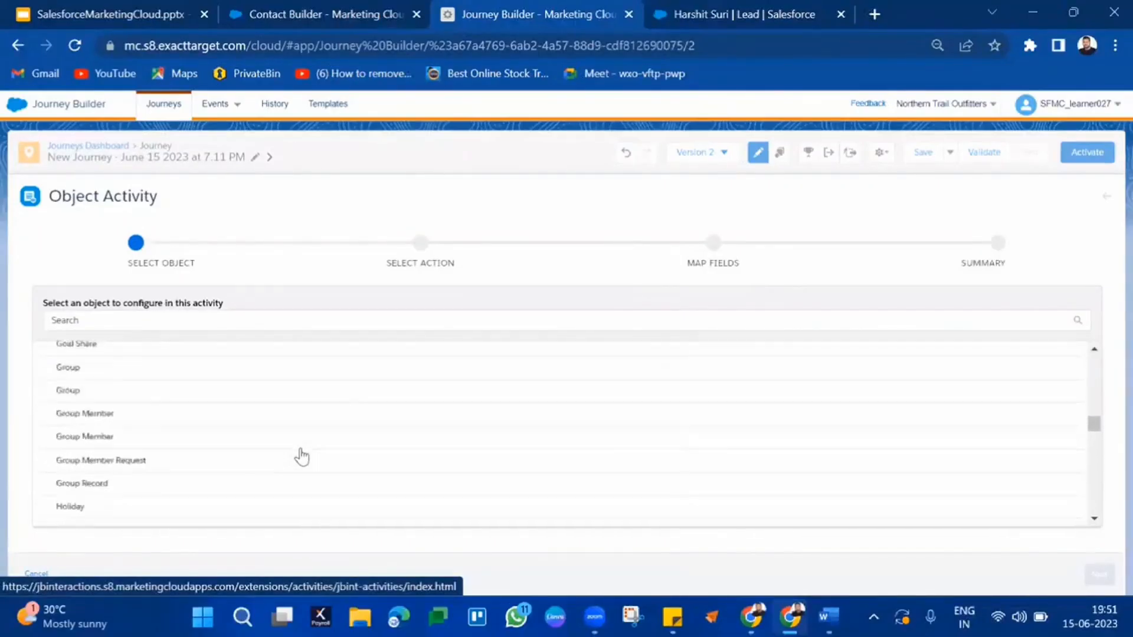
pyautogui.click(1106, 201)
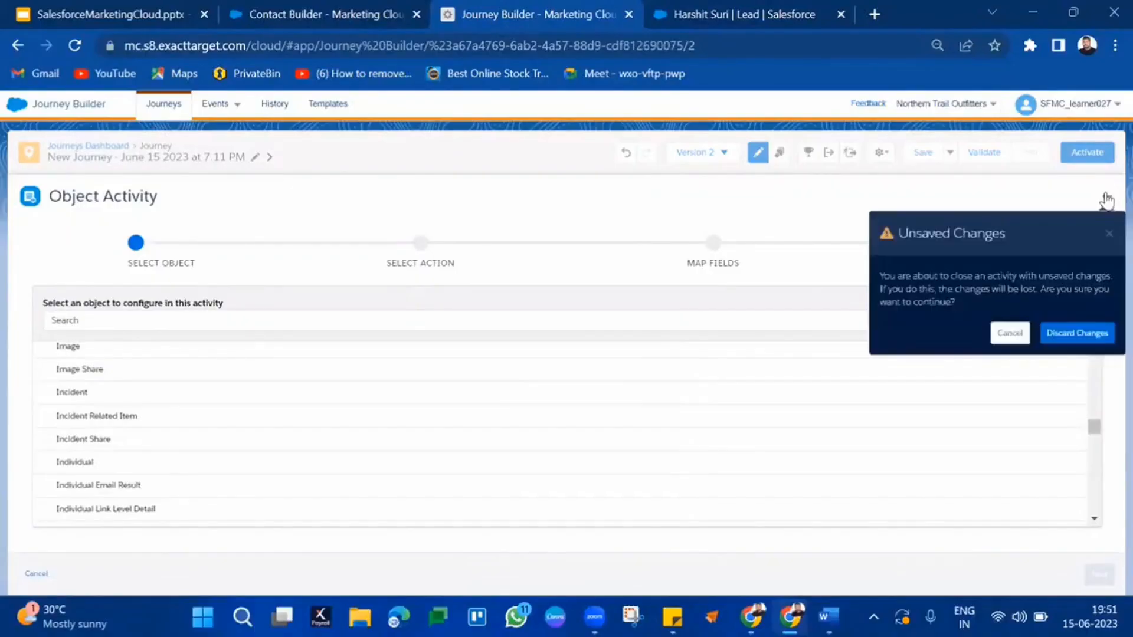
pyautogui.click(1062, 334)
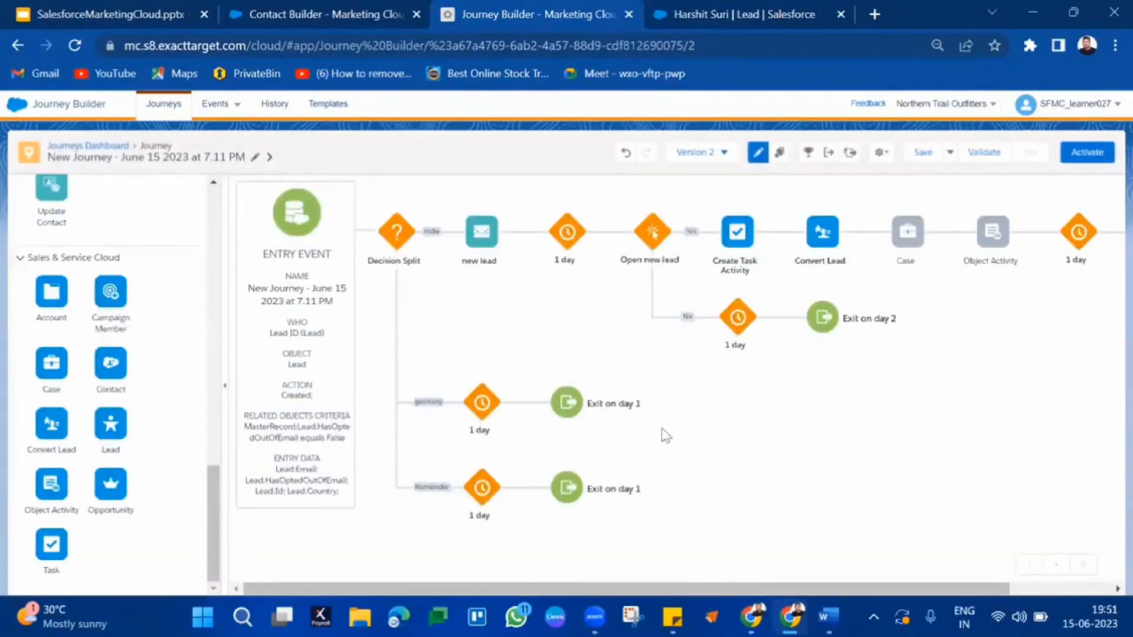